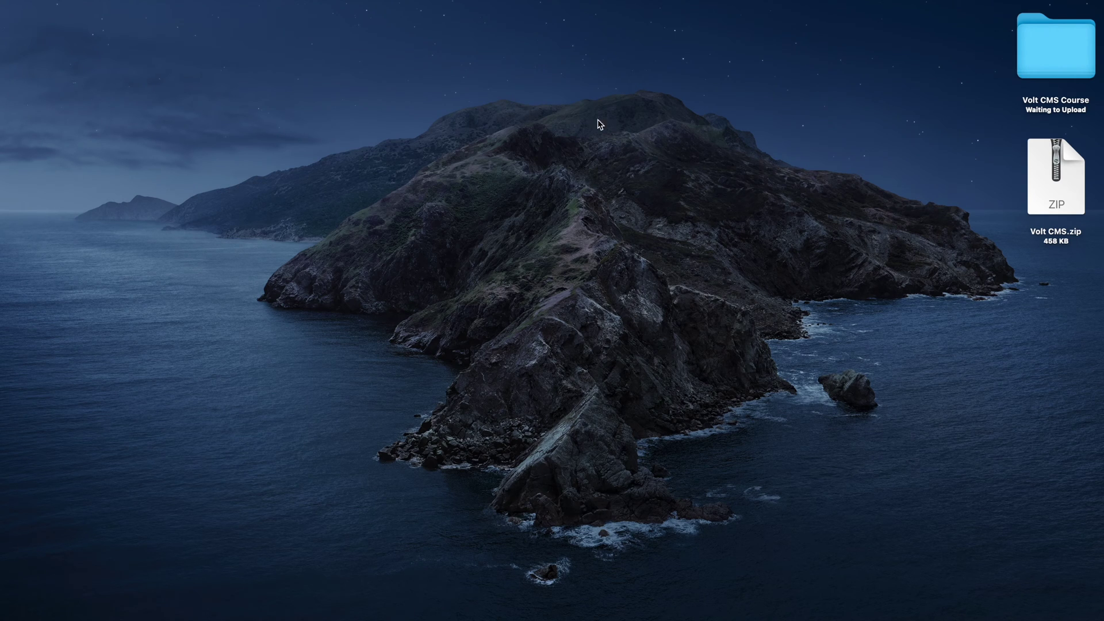
# - Open Writer - Volt CMS.bloc from the desktop's Volt CMS Course folder
pyautogui.doubleClick(1041, 61)
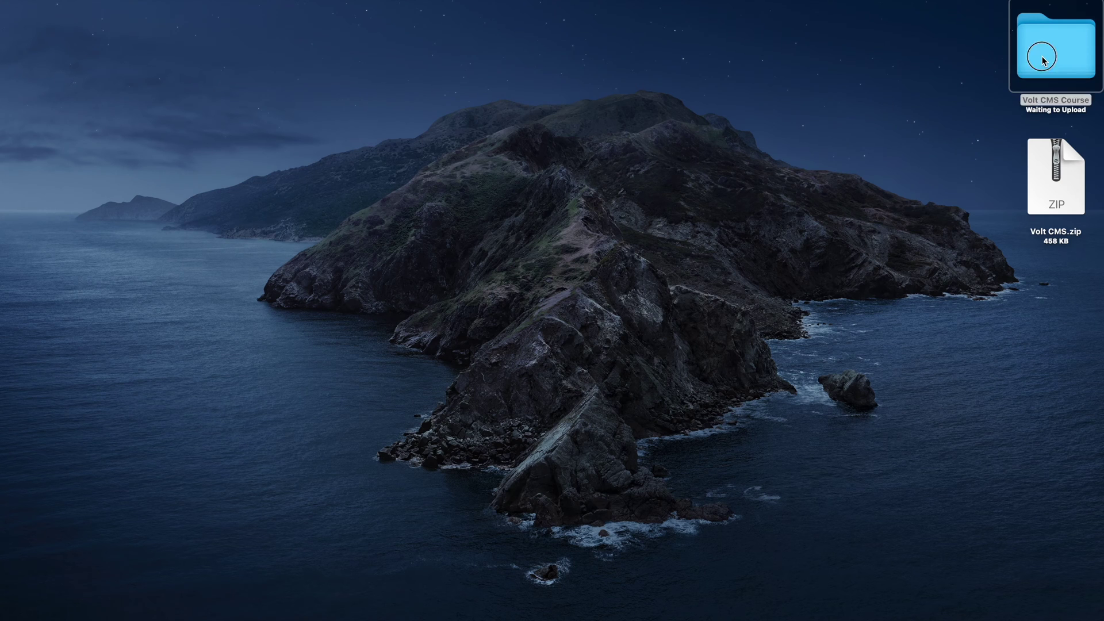
pyautogui.moveTo(426, 196); pyautogui.dragTo(557, 150)
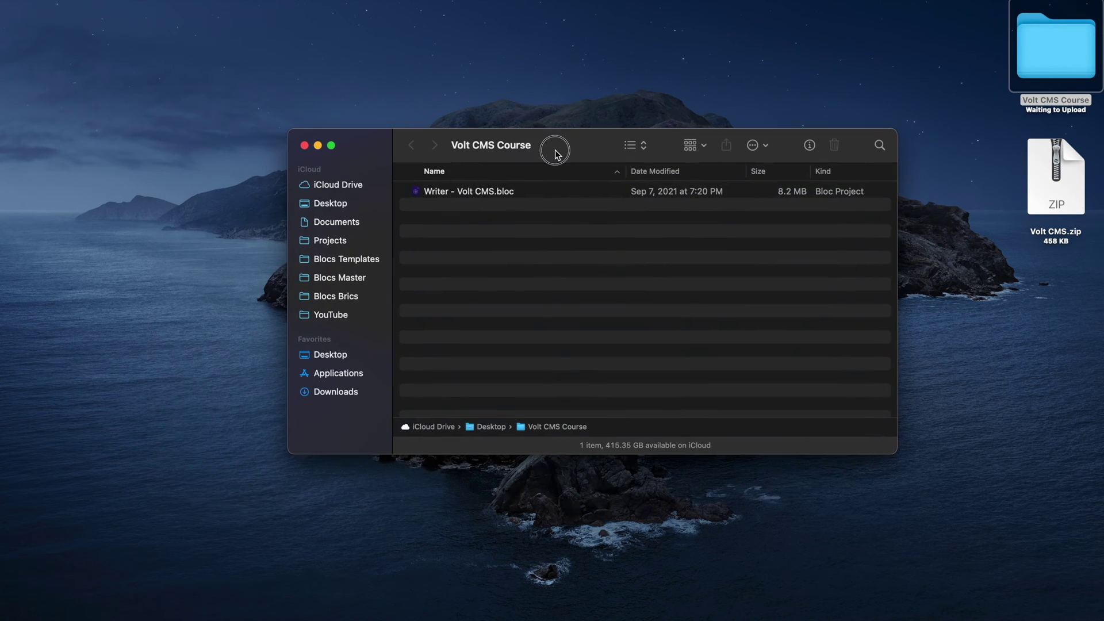
pyautogui.doubleClick(475, 193)
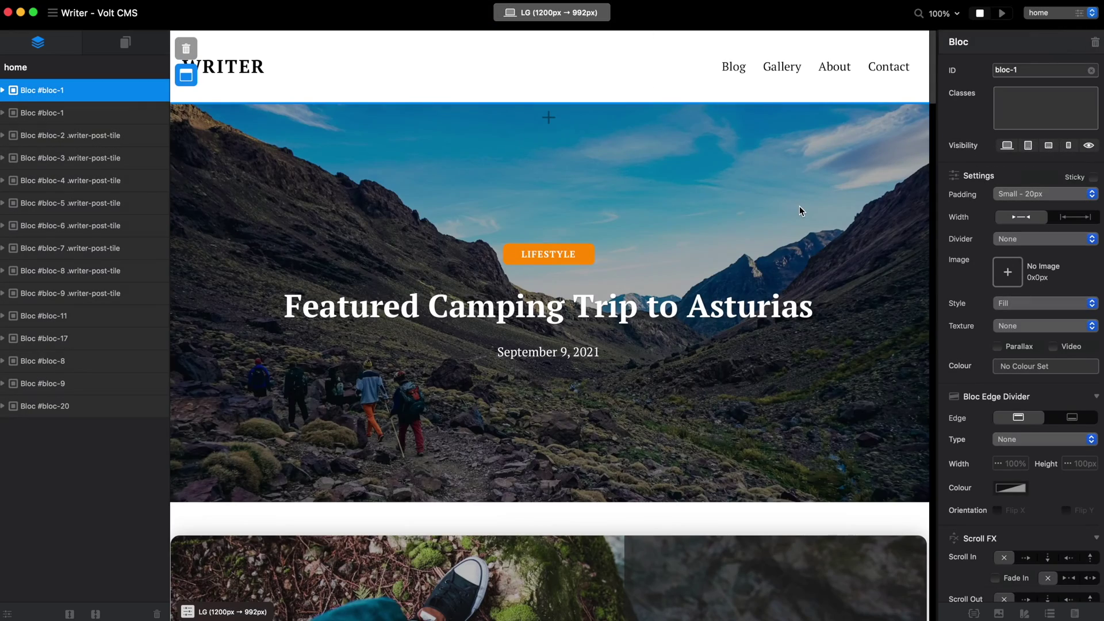
# - Preview the Writer site live and scroll through the home page
pyautogui.scroll(-10, 850, 137)
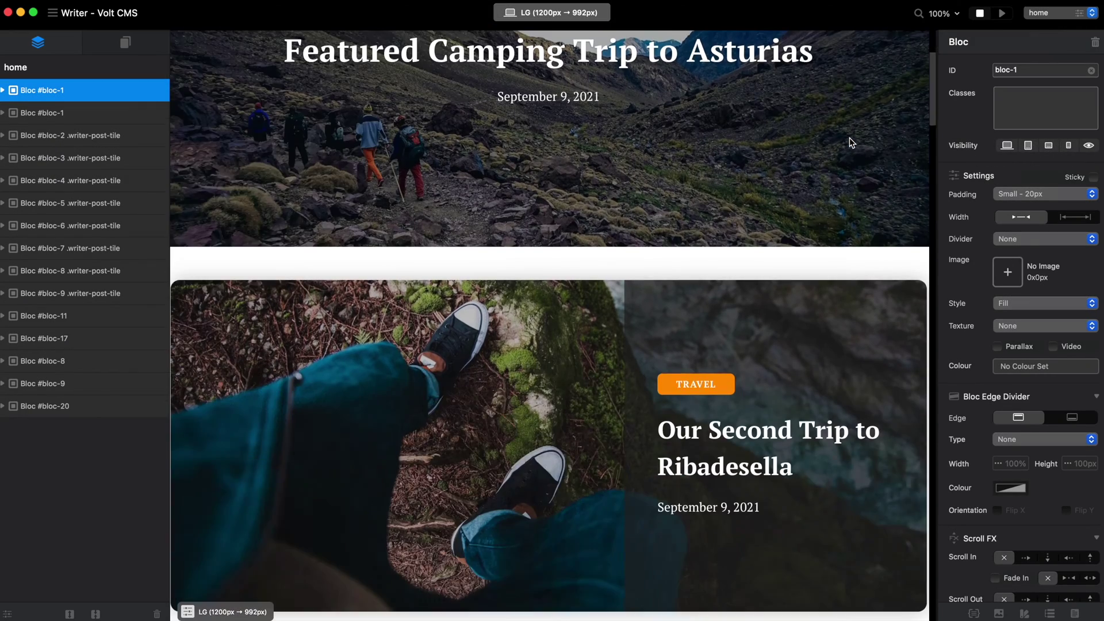
pyautogui.scroll(4, 850, 140)
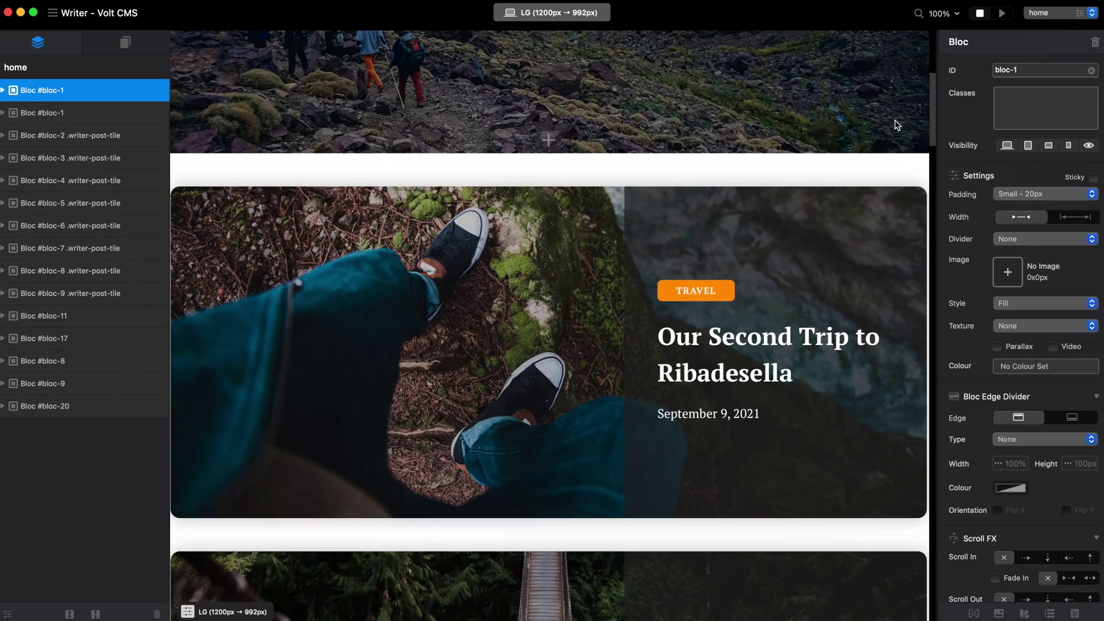
pyautogui.click(1001, 13)
pyautogui.scroll(-10, 971, 286)
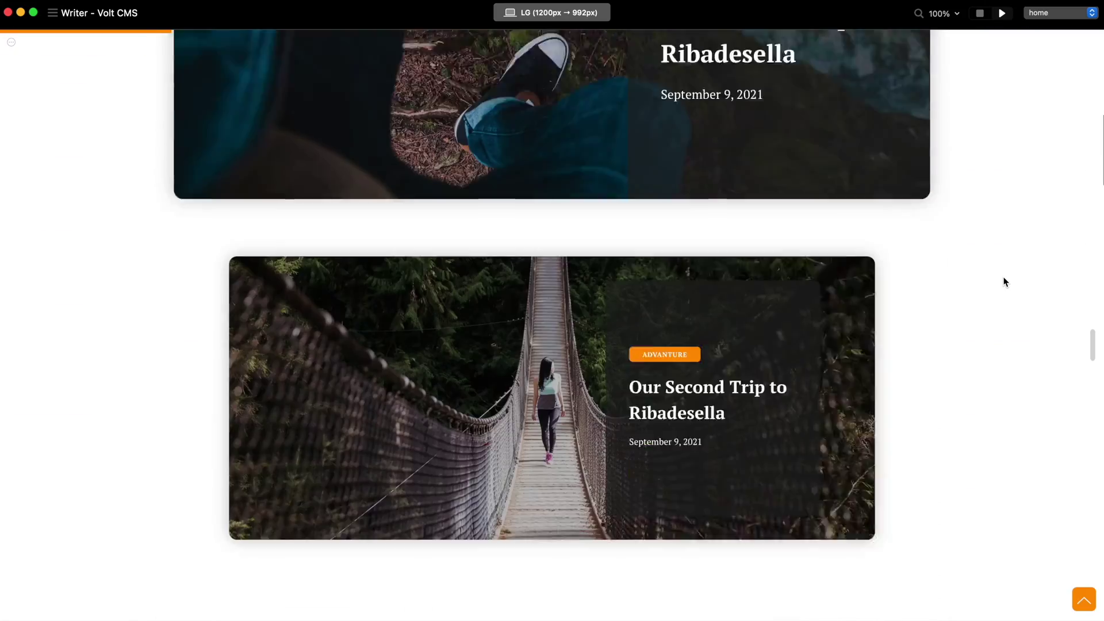
pyautogui.scroll(-20, 1096, 185)
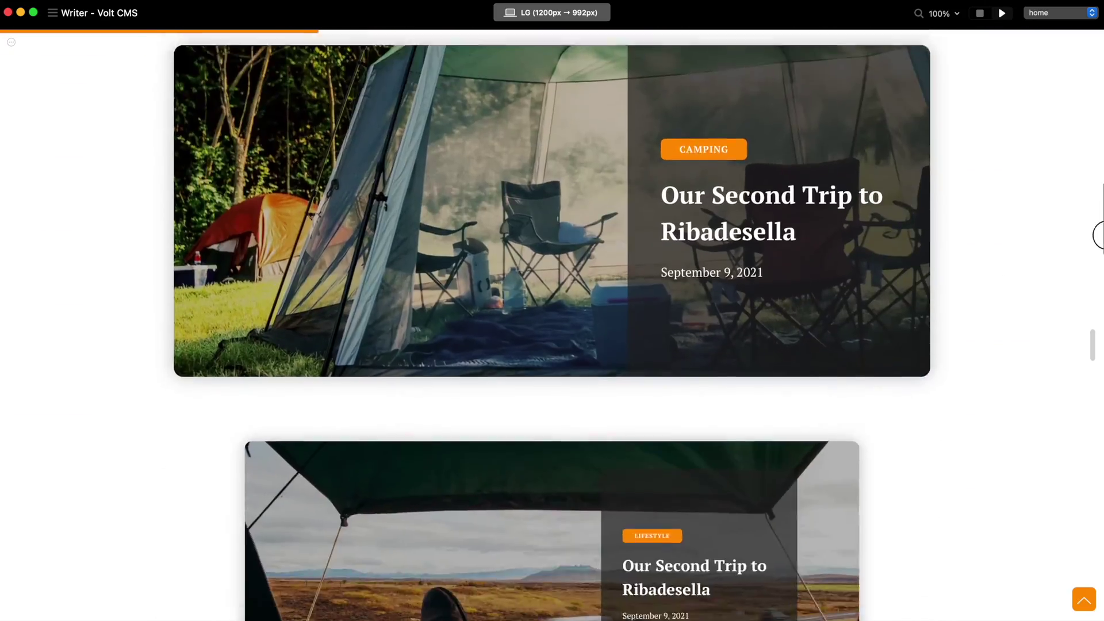
pyautogui.scroll(-15, 1096, 436)
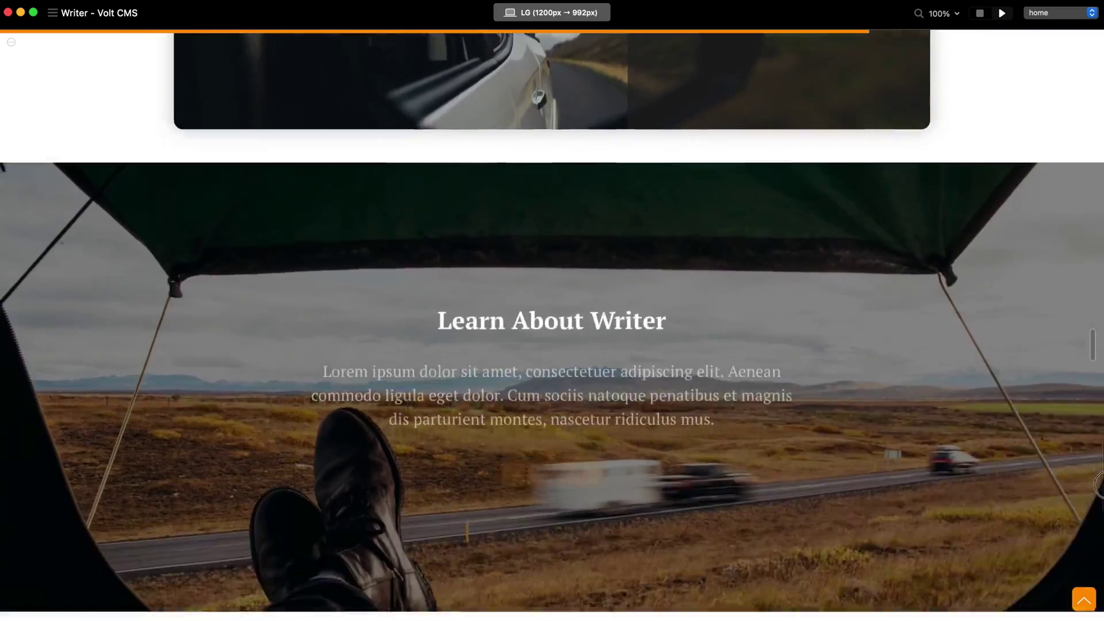
pyautogui.scroll(20, 1096, 402)
pyautogui.scroll(4, 1099, 264)
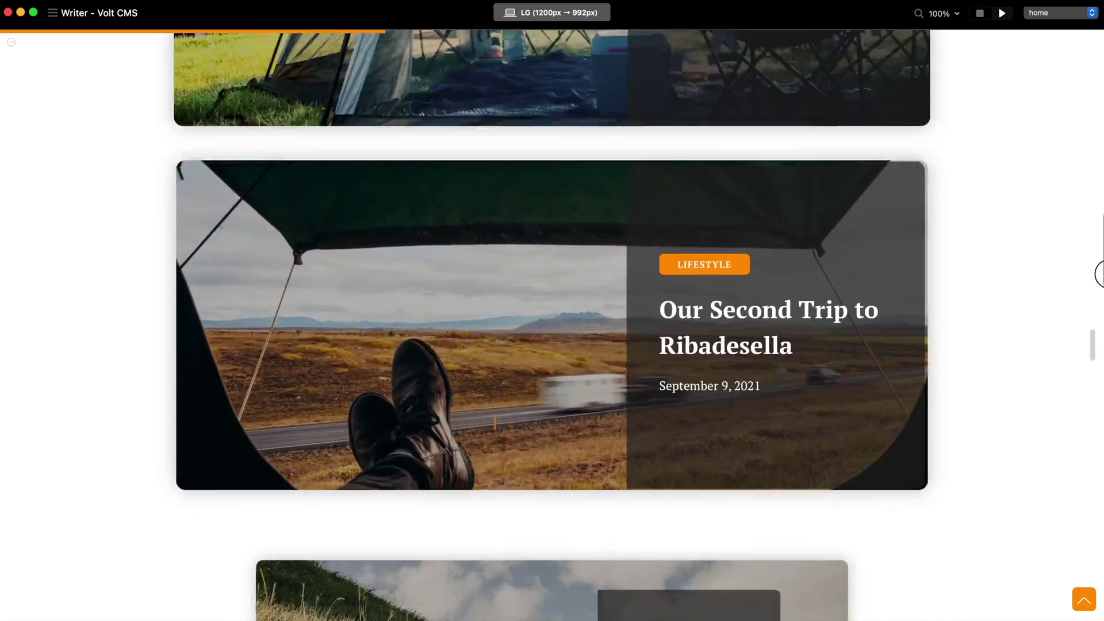
pyautogui.scroll(-12, 1097, 338)
pyautogui.scroll(5, 836, 224)
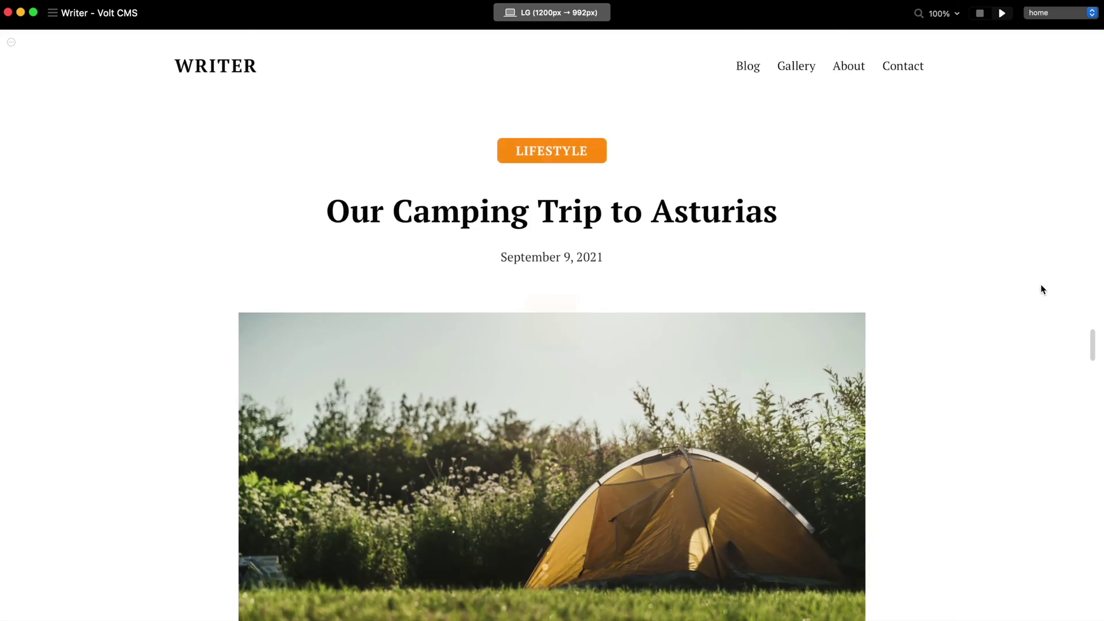
pyautogui.scroll(-20, 1078, 291)
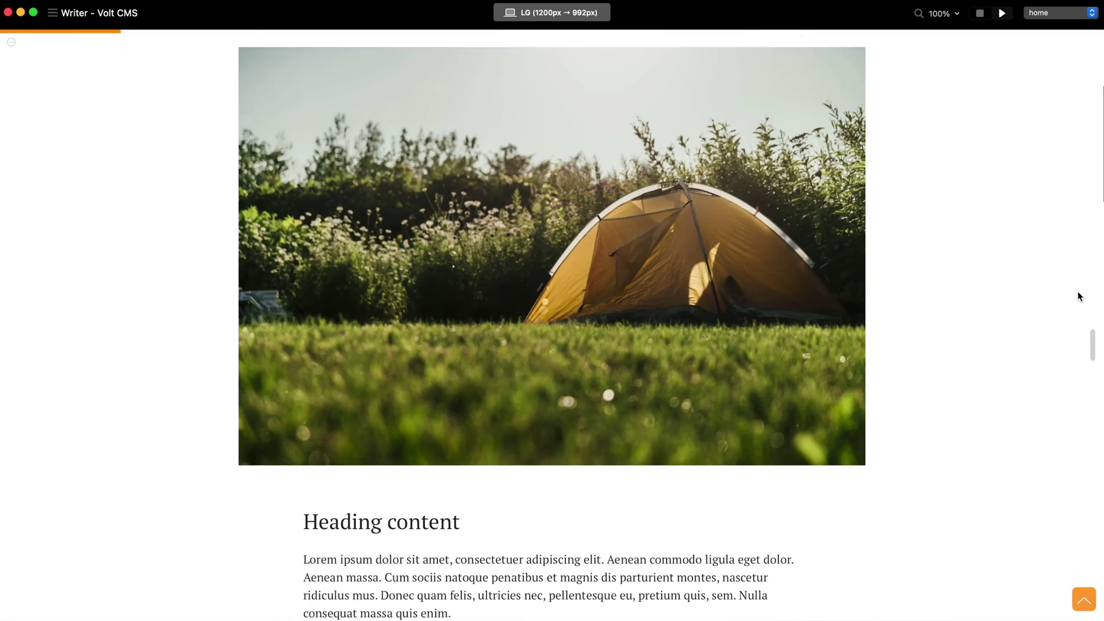
pyautogui.scroll(-15, 1078, 291)
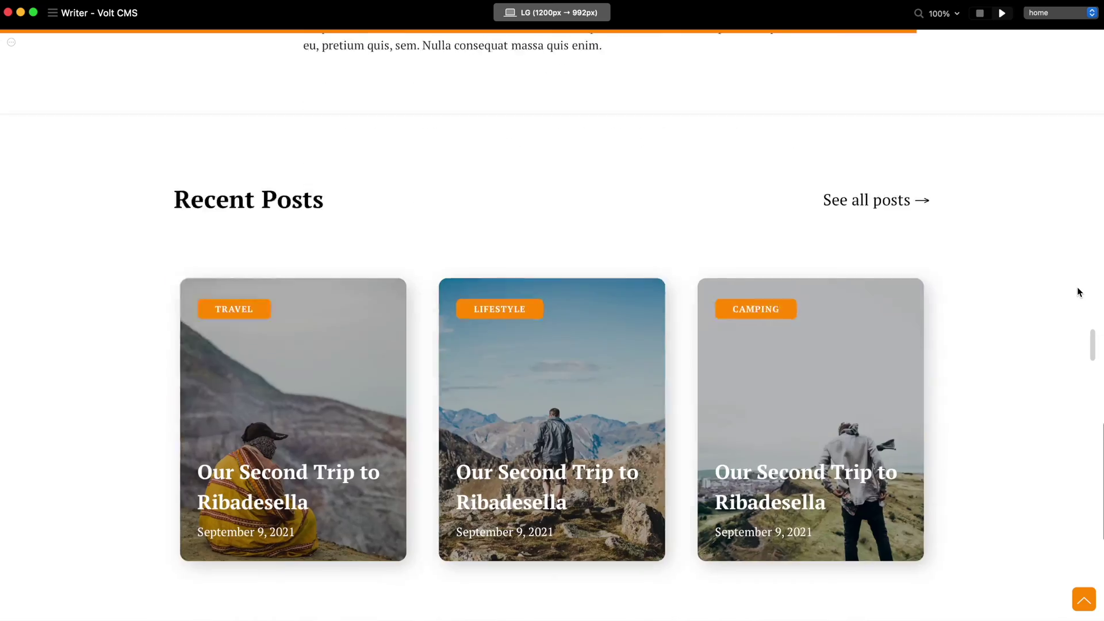
# - Open the Asturias camping post from Recent Posts, return home, and exit the preview
pyautogui.click(645, 229)
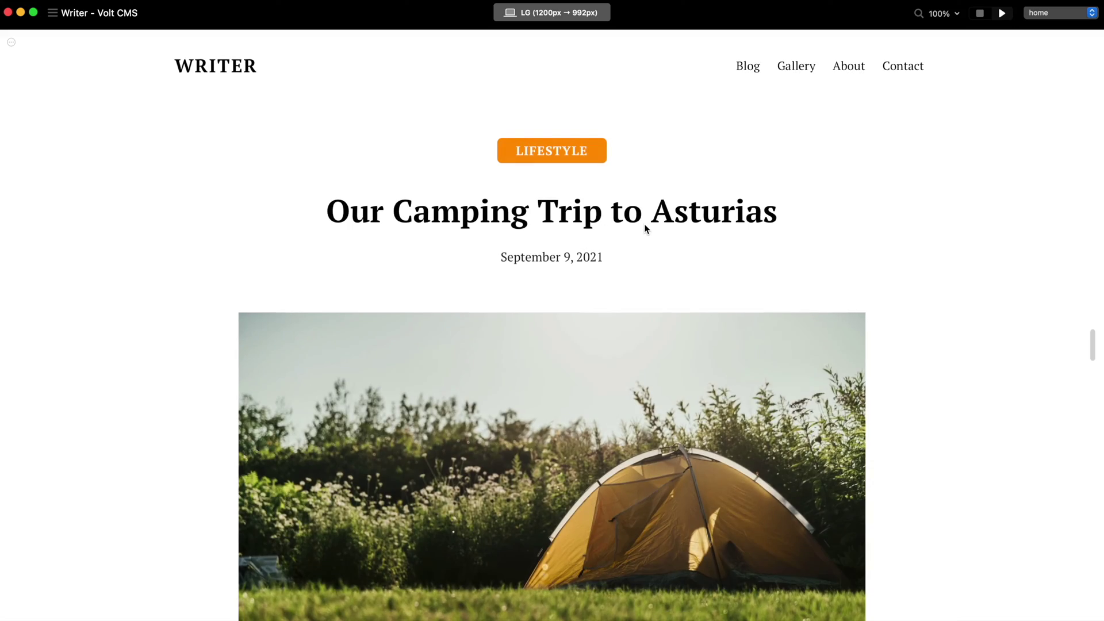
pyautogui.scroll(-6, 645, 229)
pyautogui.scroll(6, 518, 189)
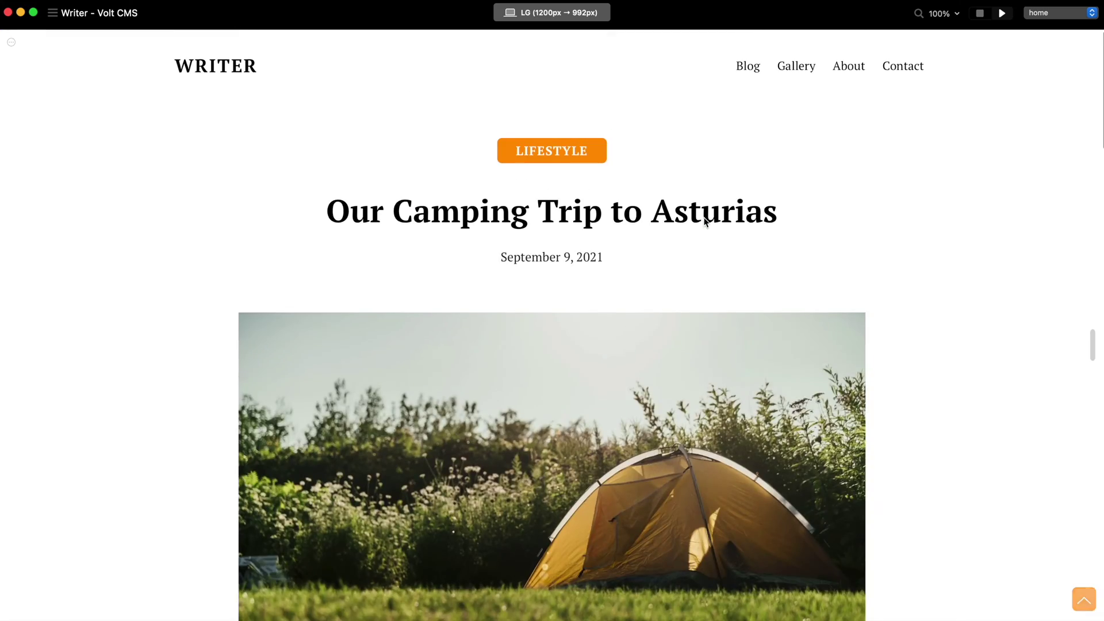
pyautogui.click(254, 69)
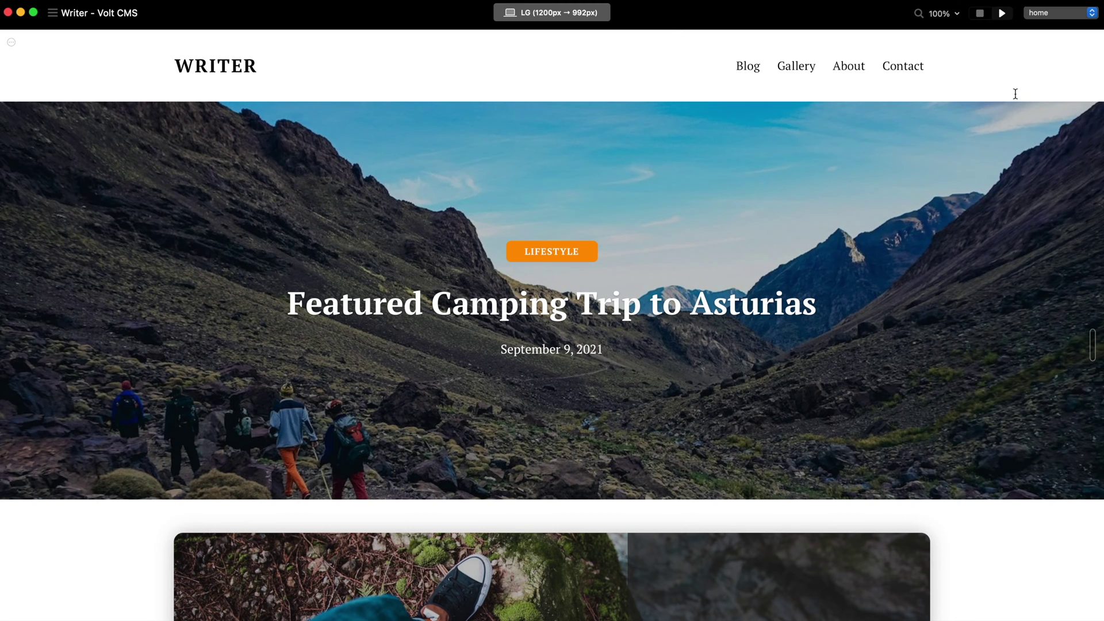
pyautogui.click(979, 14)
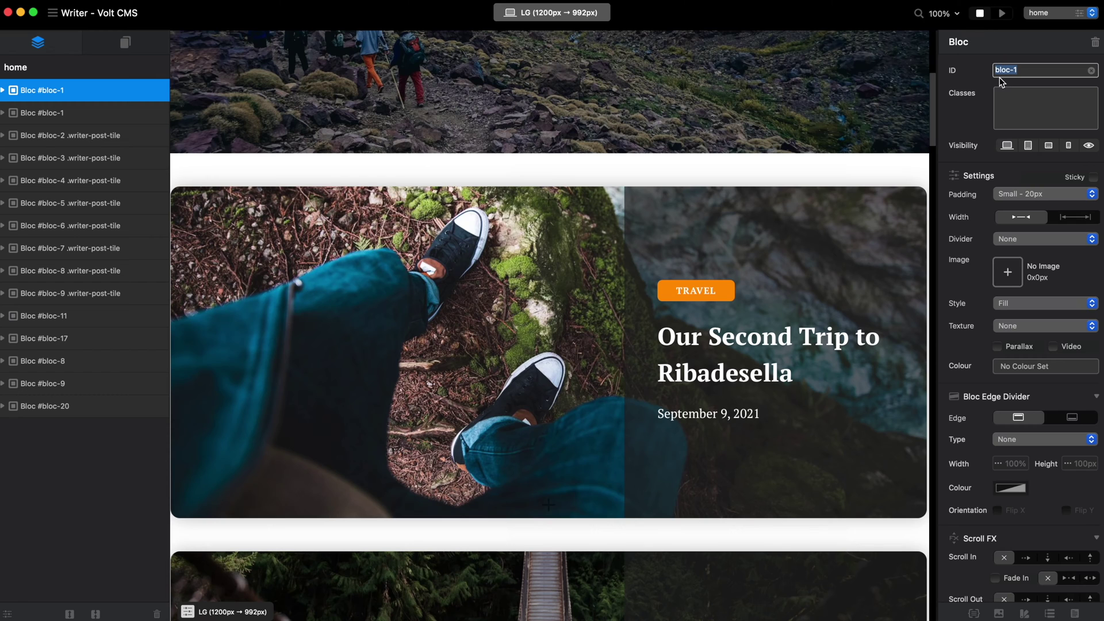
# - From the Pages list, look through the about, gallery and contact pages
pyautogui.scroll(6, 798, 132)
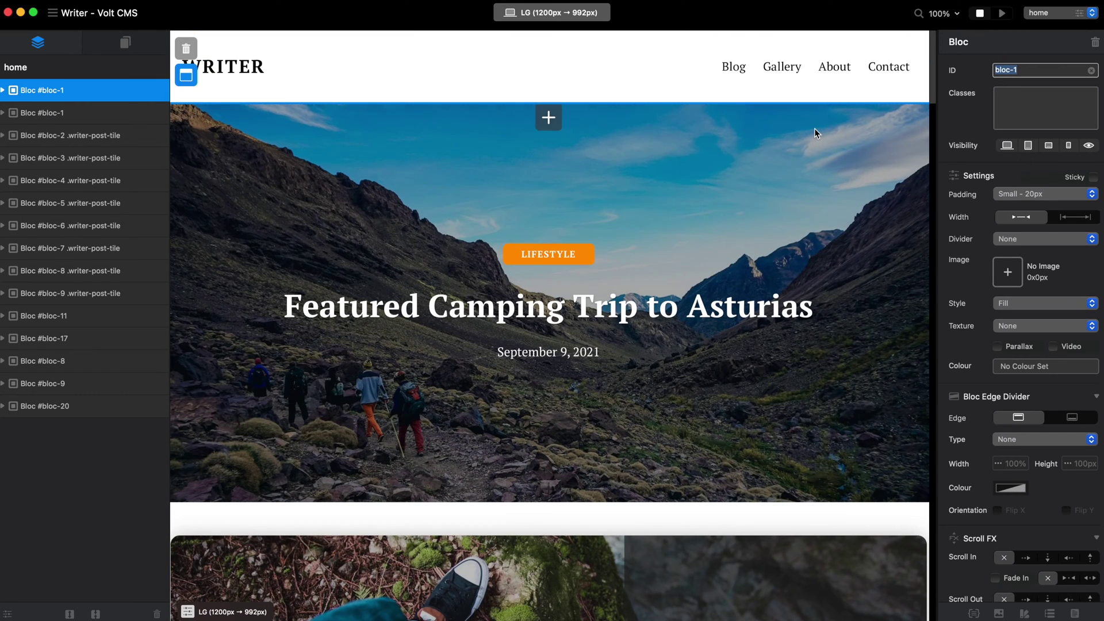
pyautogui.click(125, 42)
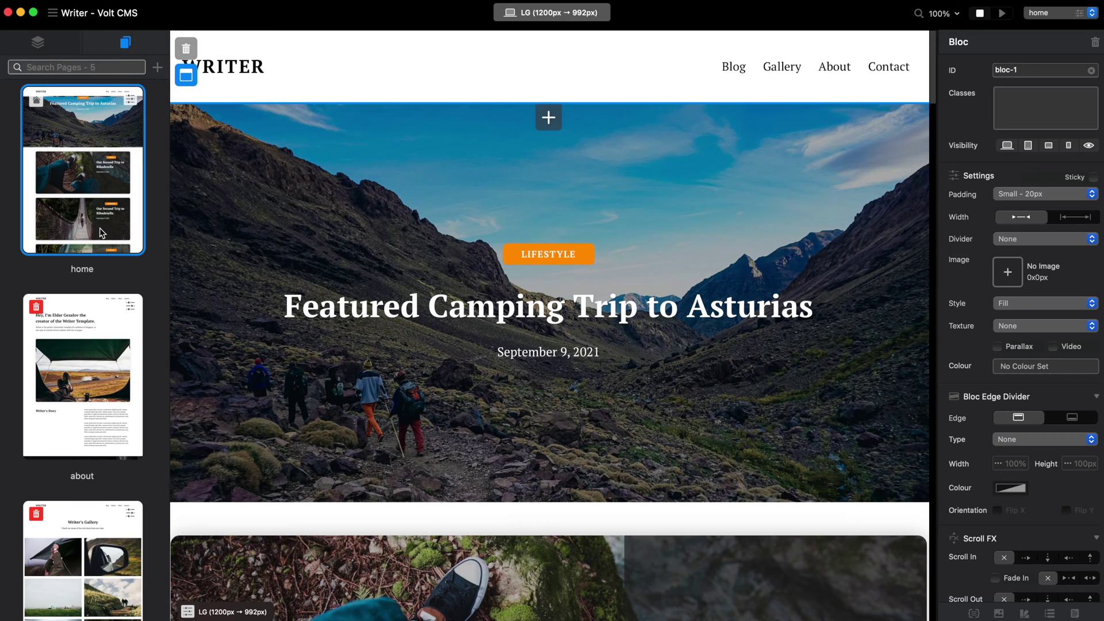
pyautogui.scroll(-2, 100, 233)
pyautogui.scroll(-3, 86, 296)
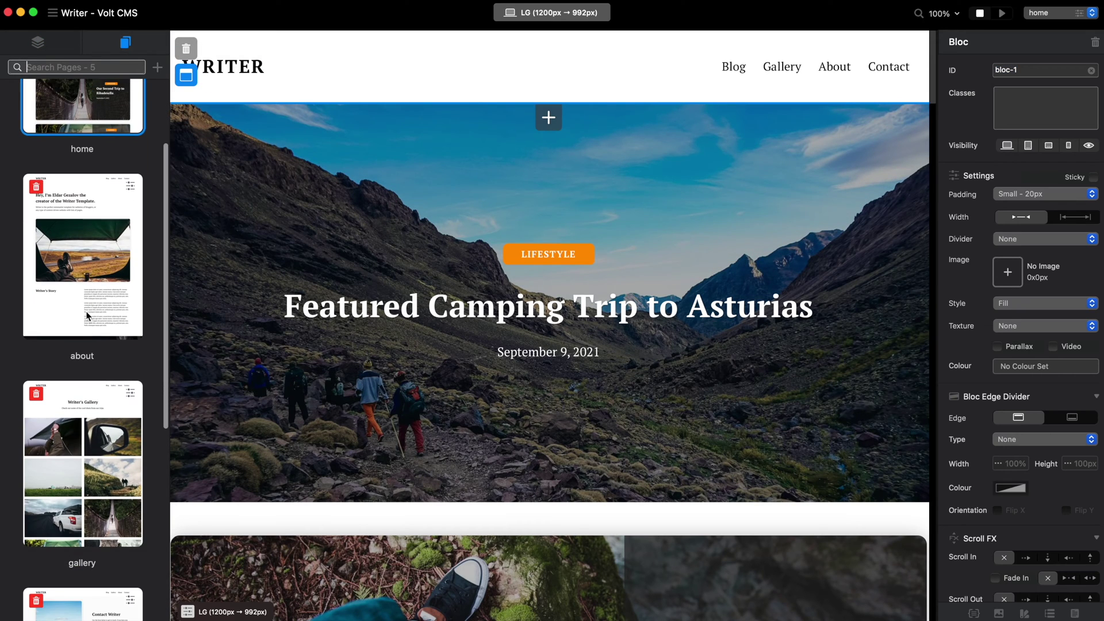
pyautogui.click(86, 297)
pyautogui.scroll(-6, 328, 368)
pyautogui.scroll(4, 328, 368)
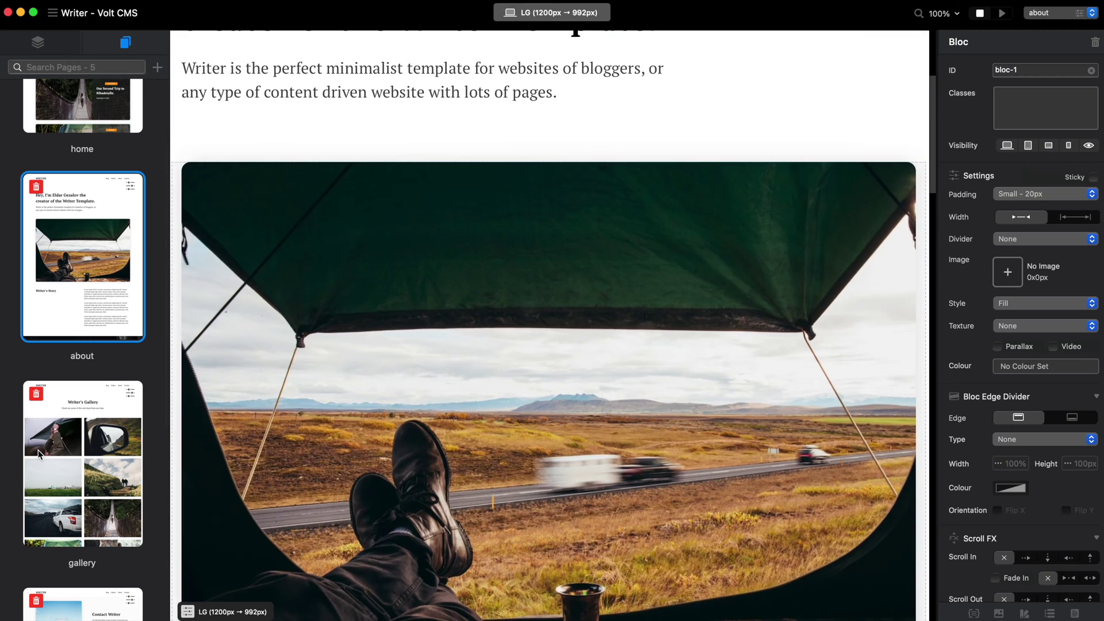
pyautogui.click(40, 455)
pyautogui.scroll(-10, 123, 423)
pyautogui.click(93, 313)
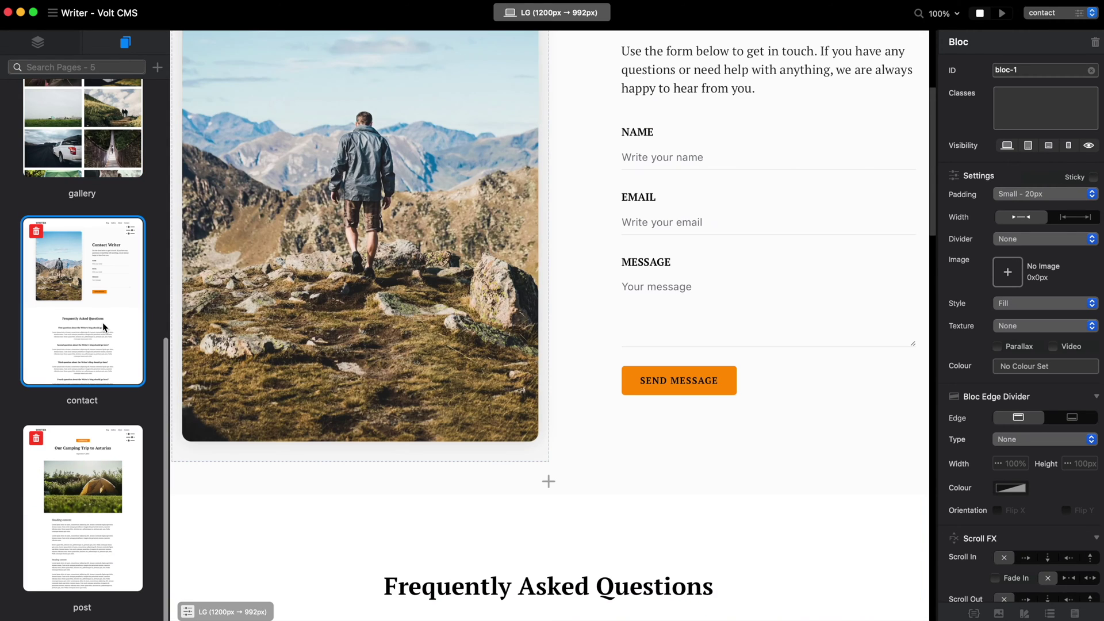
# - Open the post page and show its six blocs in Layers
pyautogui.click(86, 460)
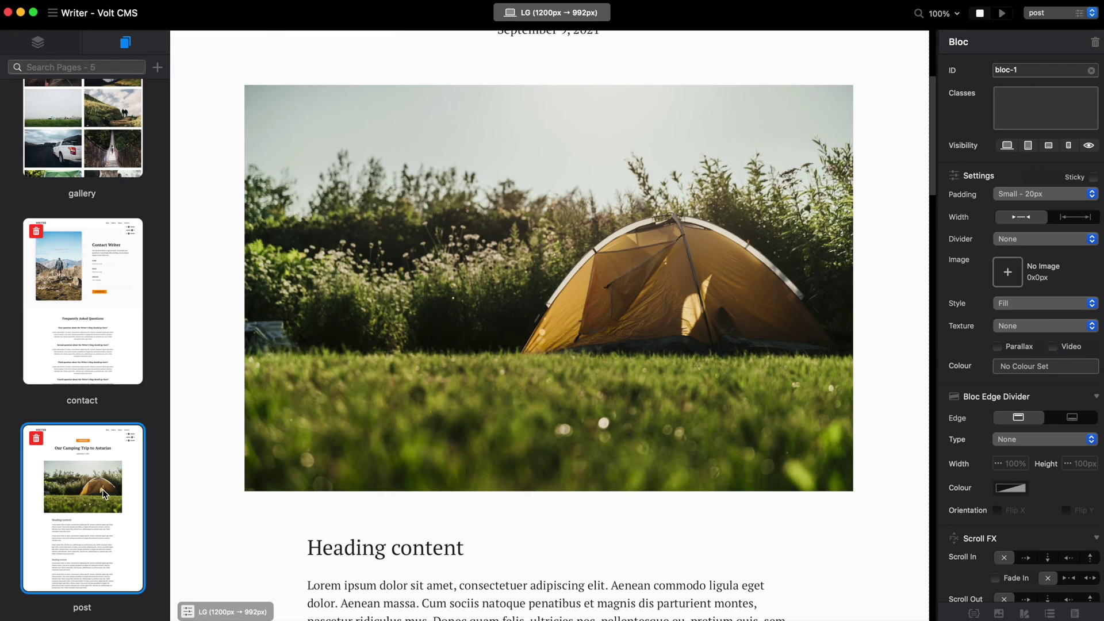
pyautogui.scroll(10, 115, 345)
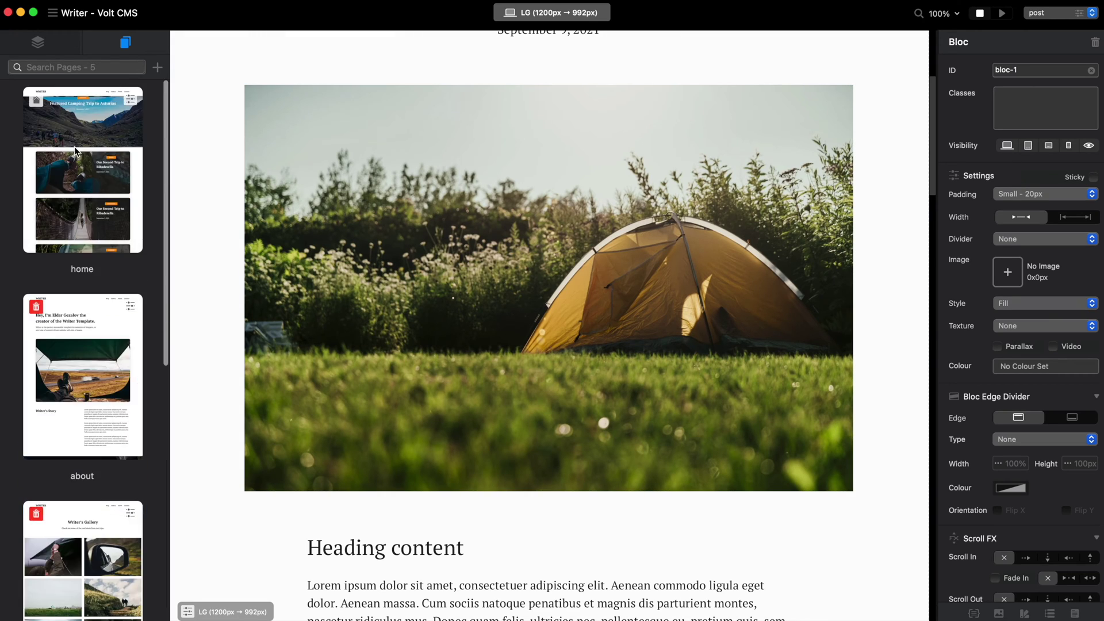
pyautogui.click(38, 42)
# - Preview the site live, open the Asturias camping post, and return home
pyautogui.click(1002, 13)
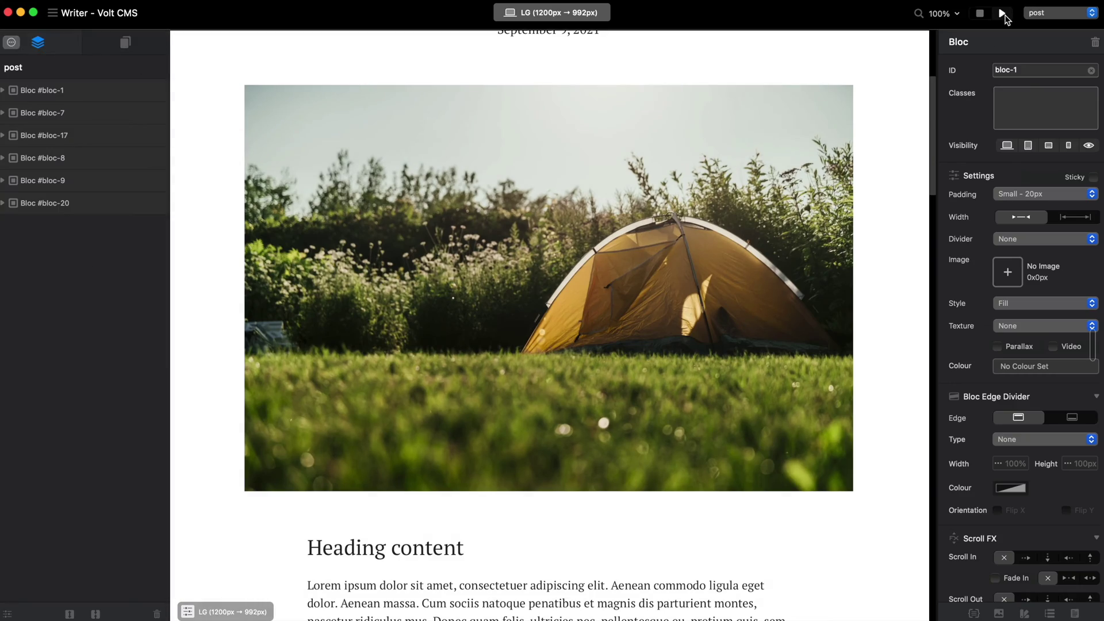
pyautogui.scroll(-6, 680, 229)
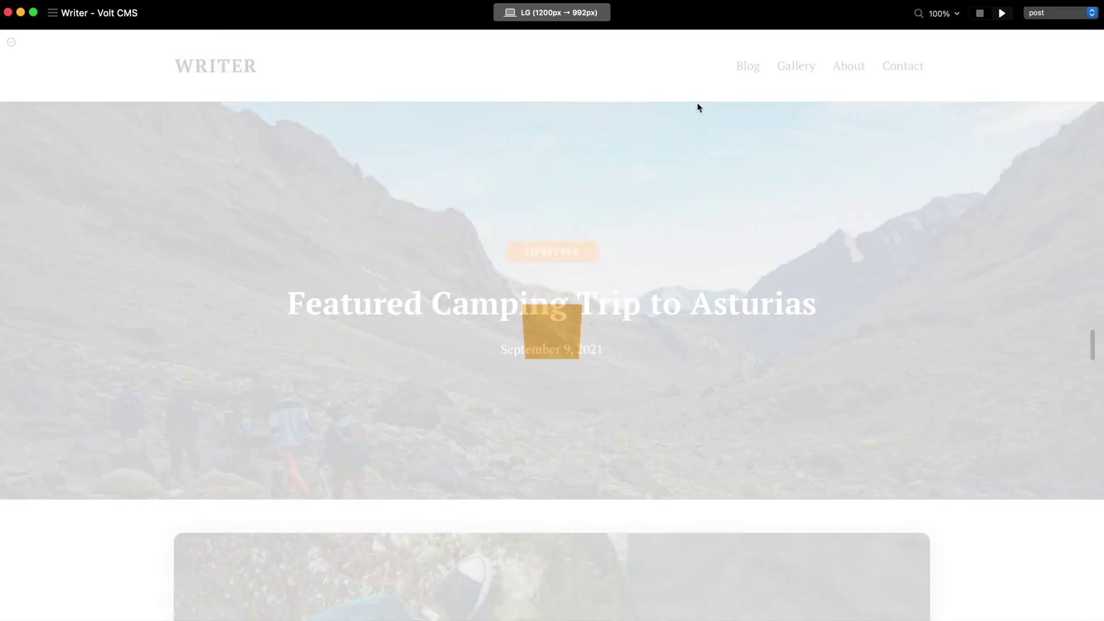
pyautogui.scroll(-8, 698, 106)
pyautogui.click(477, 177)
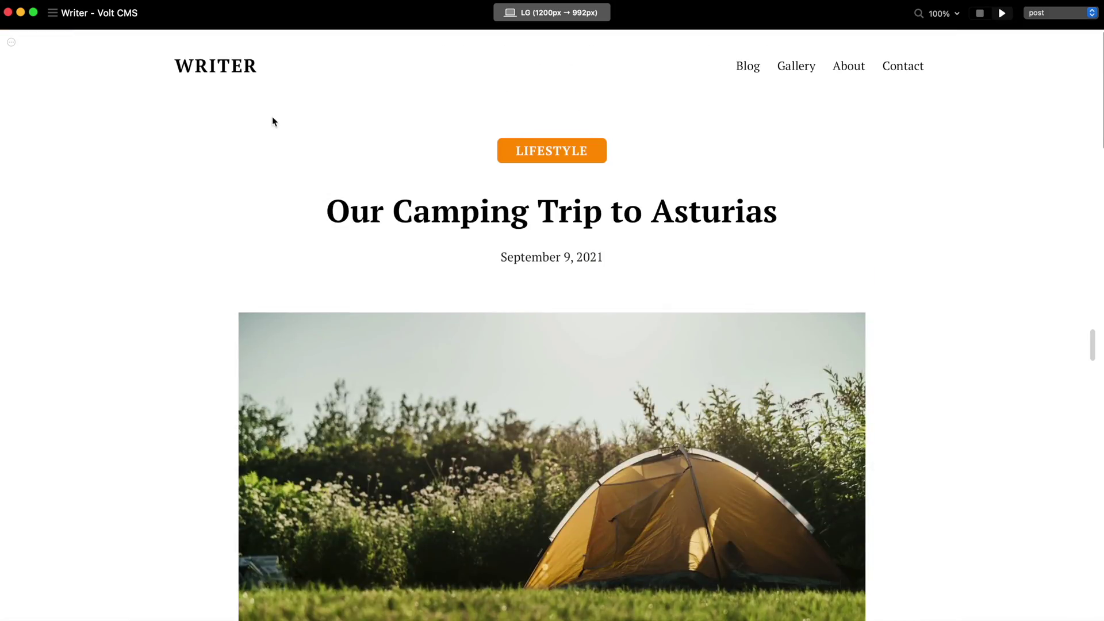
pyautogui.click(235, 67)
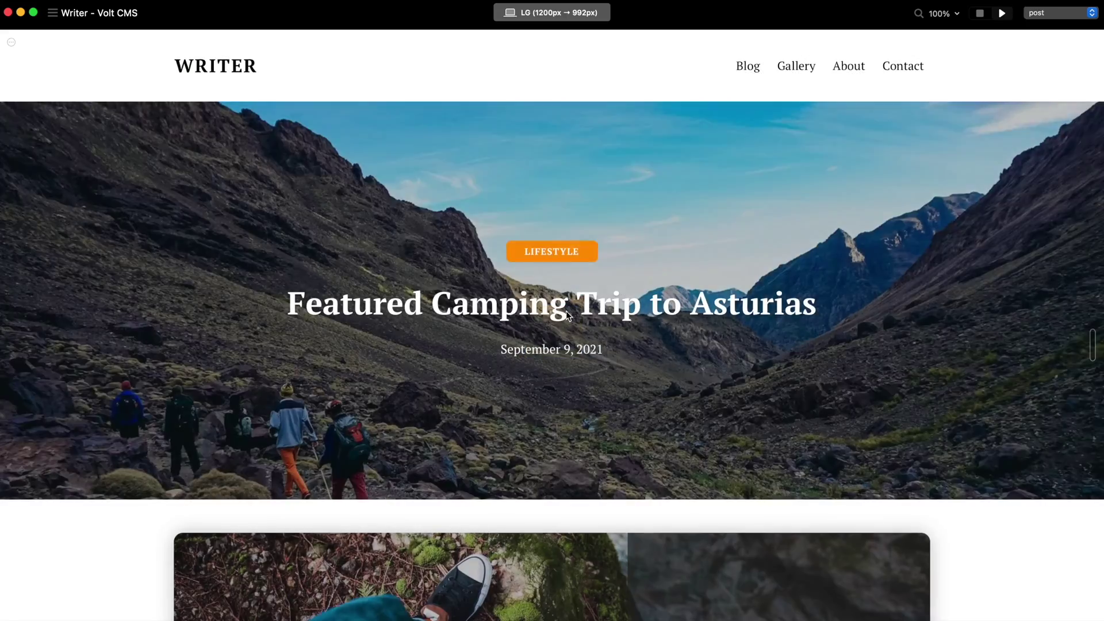
# - Reopen the Asturias post from a home page card, then end the preview
pyautogui.scroll(-10, 508, 421)
pyautogui.scroll(-5, 508, 421)
pyautogui.click(923, 302)
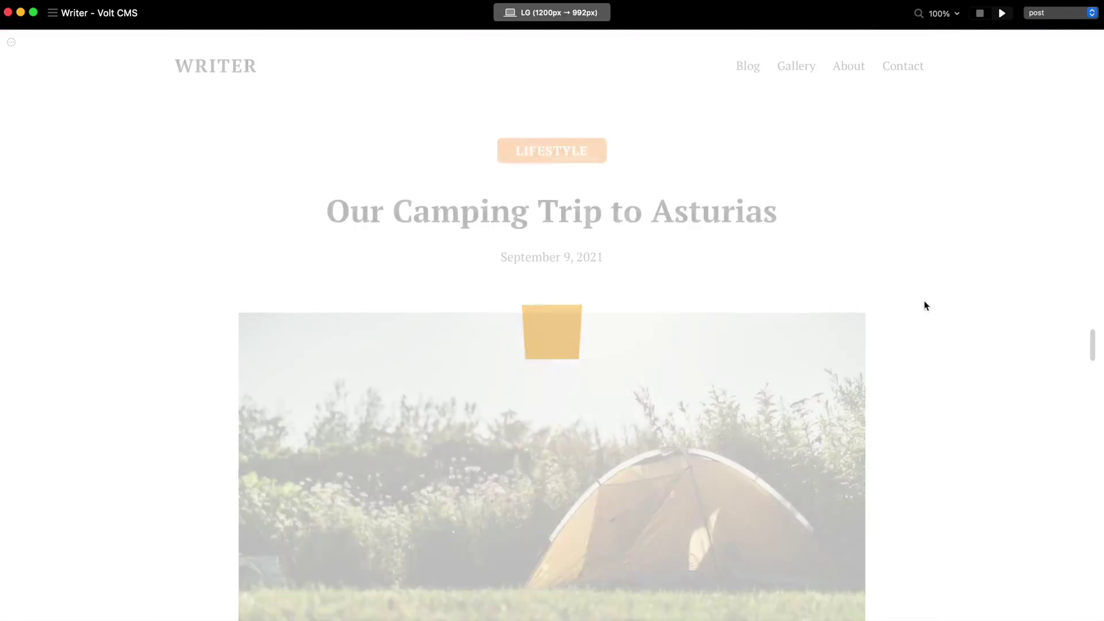
pyautogui.scroll(-5, 885, 313)
pyautogui.scroll(5, 869, 311)
pyautogui.scroll(2, 870, 312)
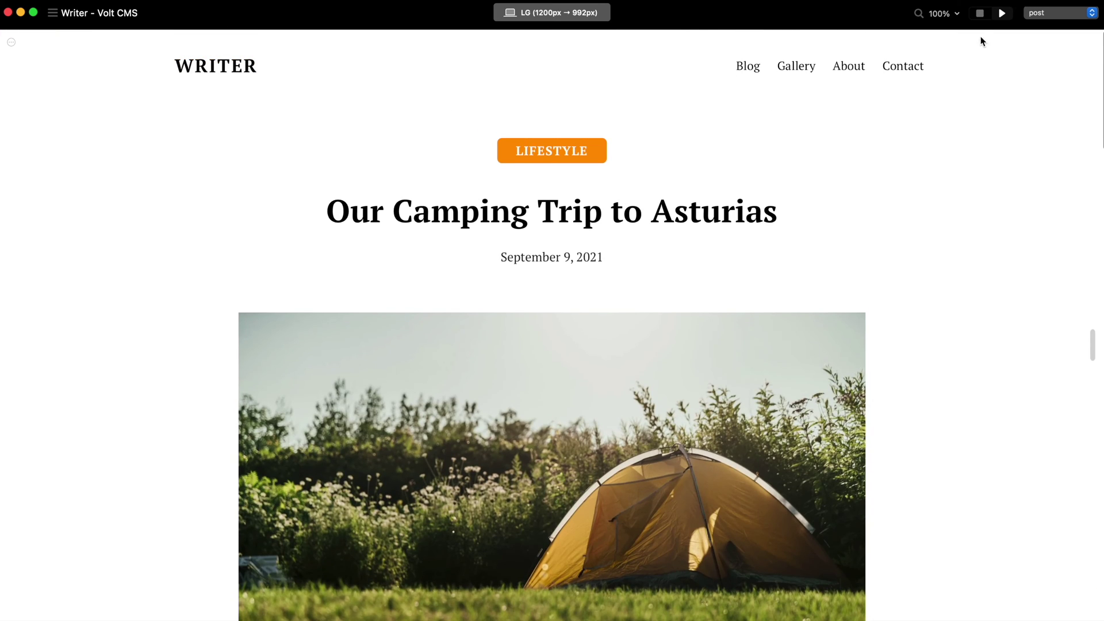
pyautogui.click(980, 13)
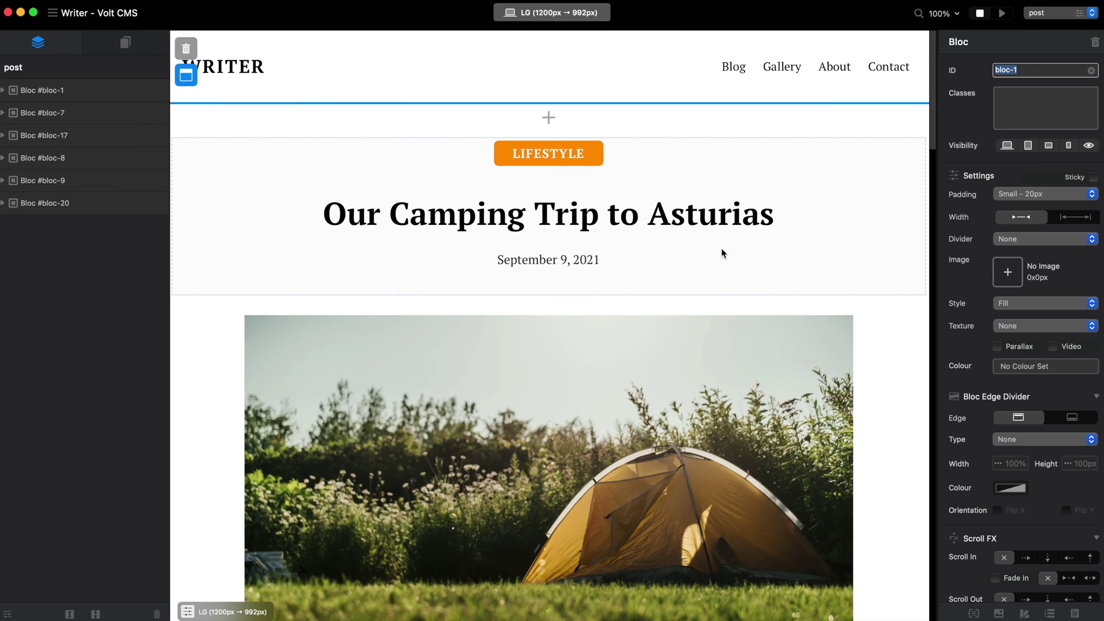
# - Add a page named new-post, kept out of the primary menu, duplicating the post page
pyautogui.click(122, 46)
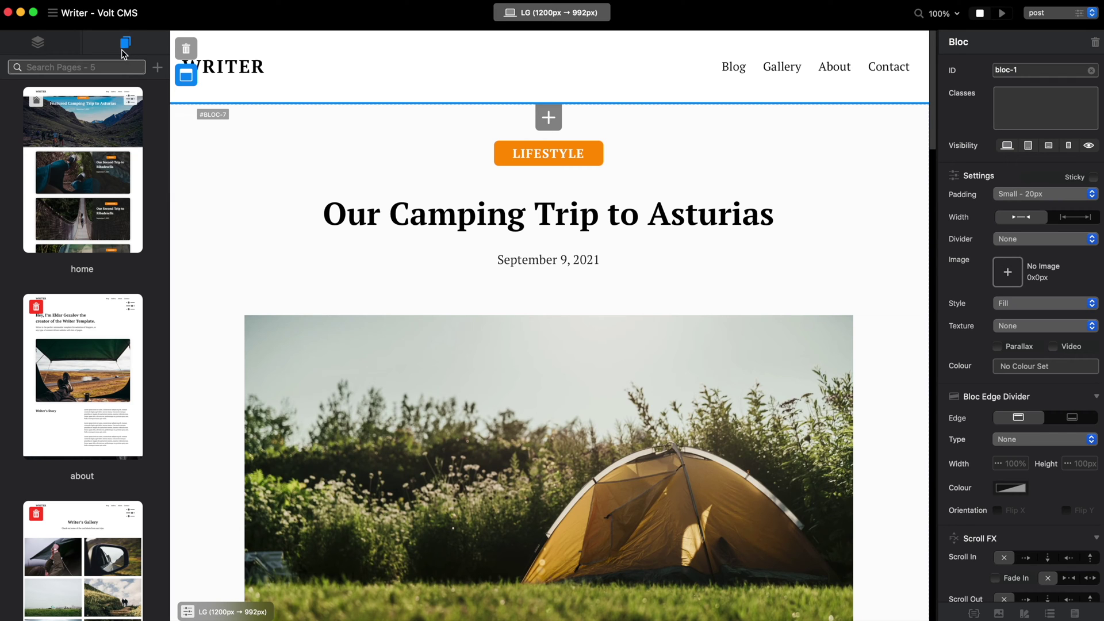
pyautogui.click(157, 67)
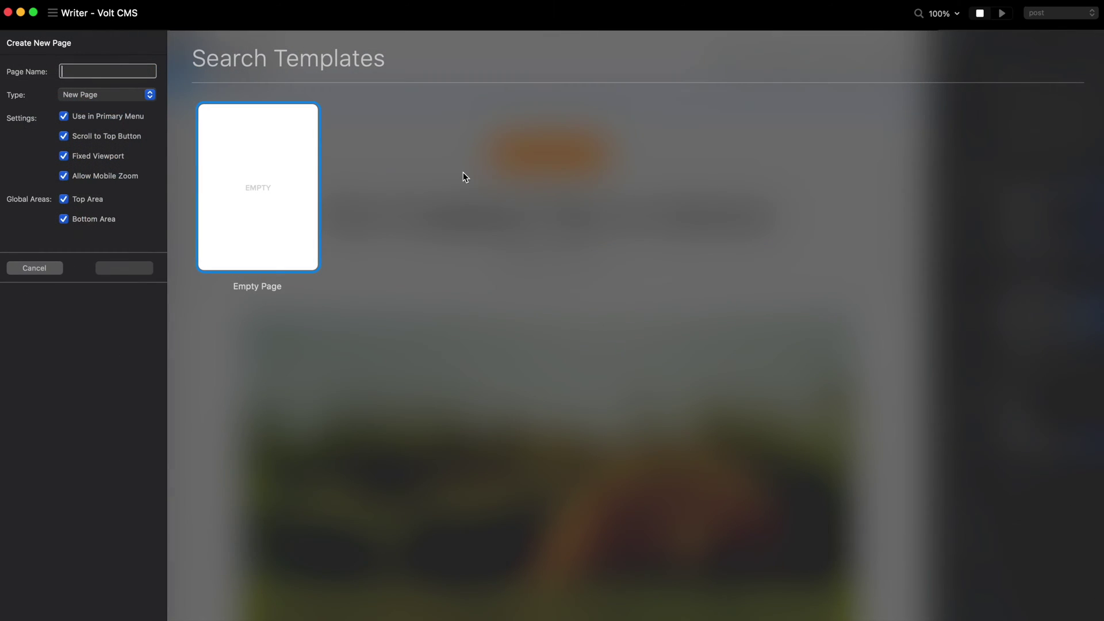
pyautogui.write('new-post')
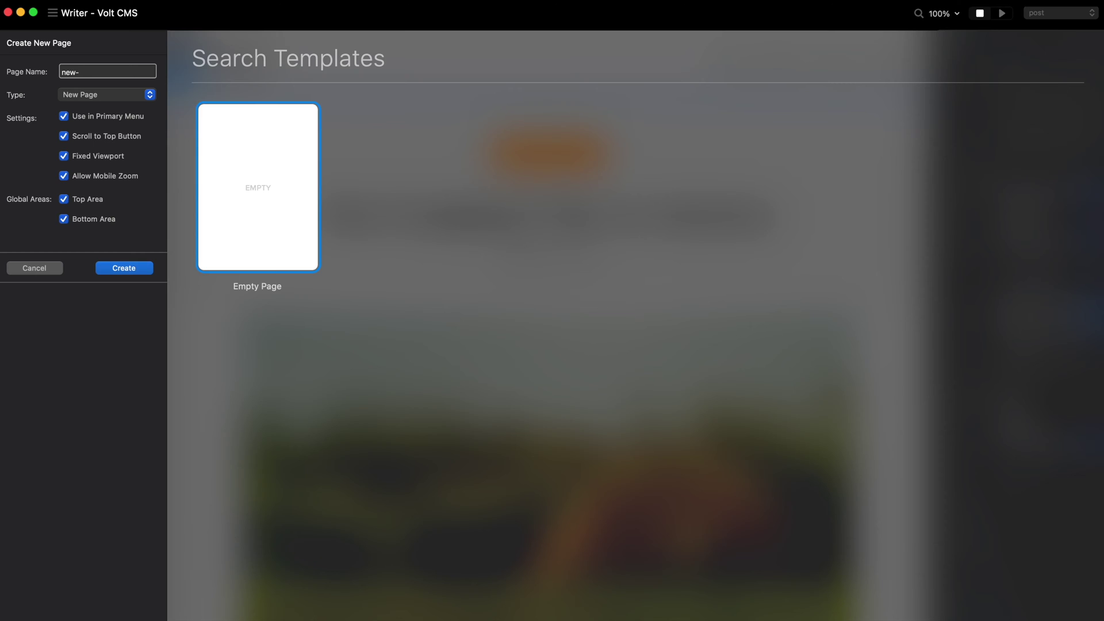
pyautogui.click(134, 118)
pyautogui.click(138, 95)
pyautogui.click(137, 109)
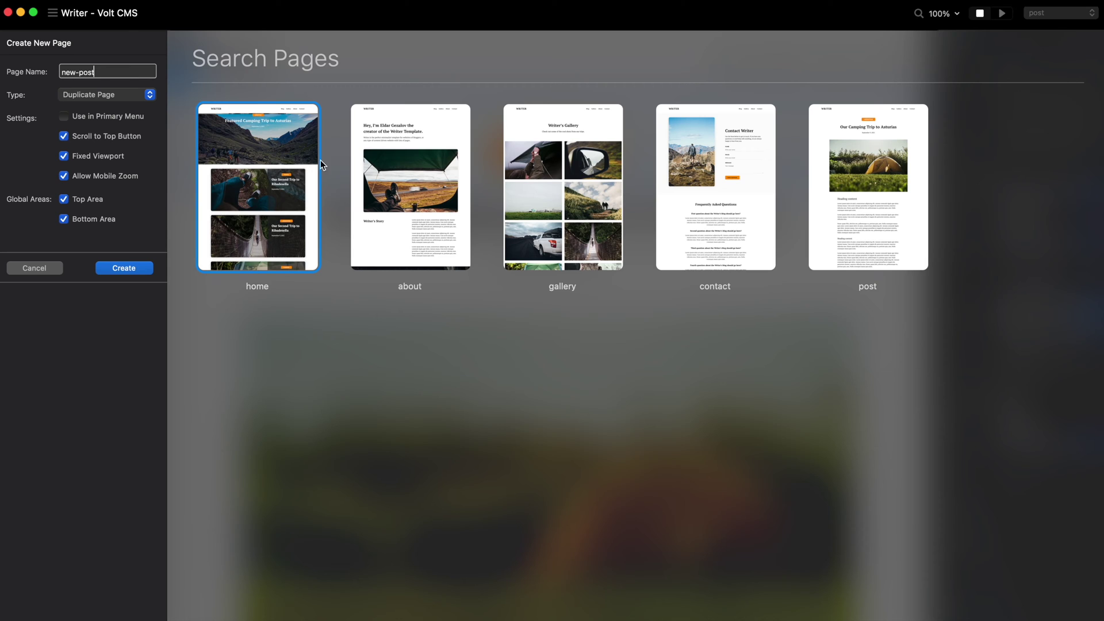
pyautogui.click(897, 161)
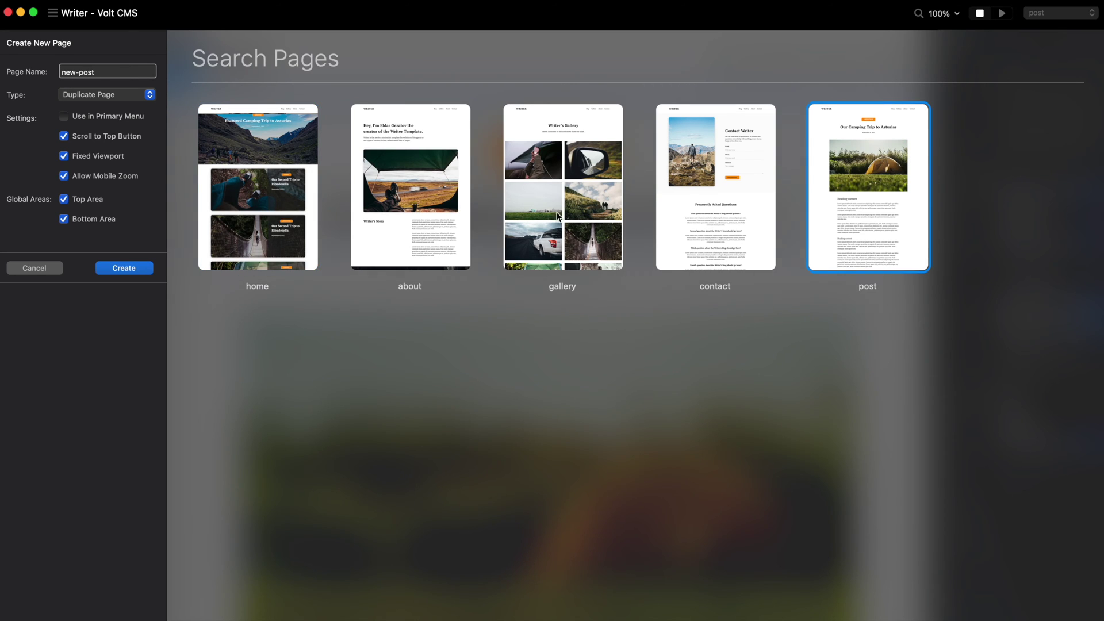
pyautogui.click(115, 273)
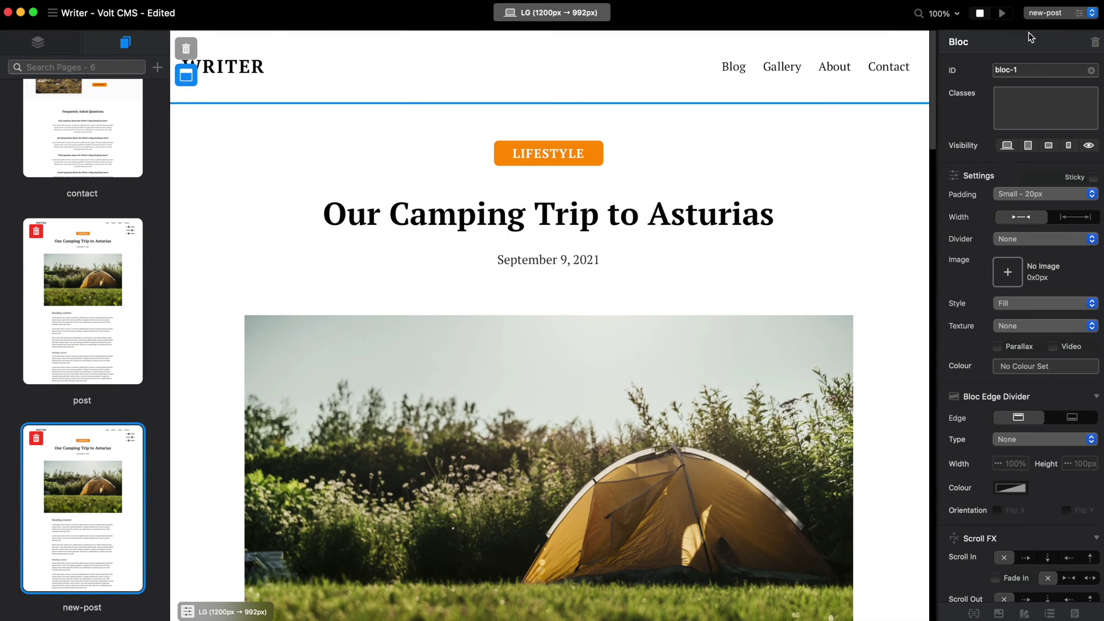
# - Retitle the post heading 'Type the New Title Here'
pyautogui.doubleClick(565, 217)
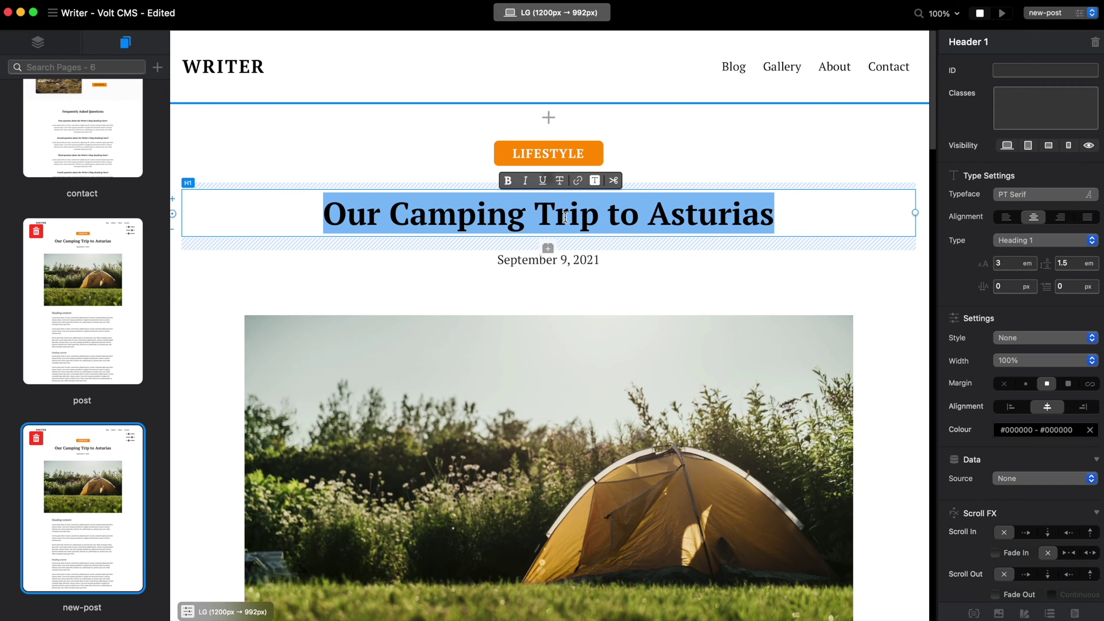
pyautogui.write('Type the ')
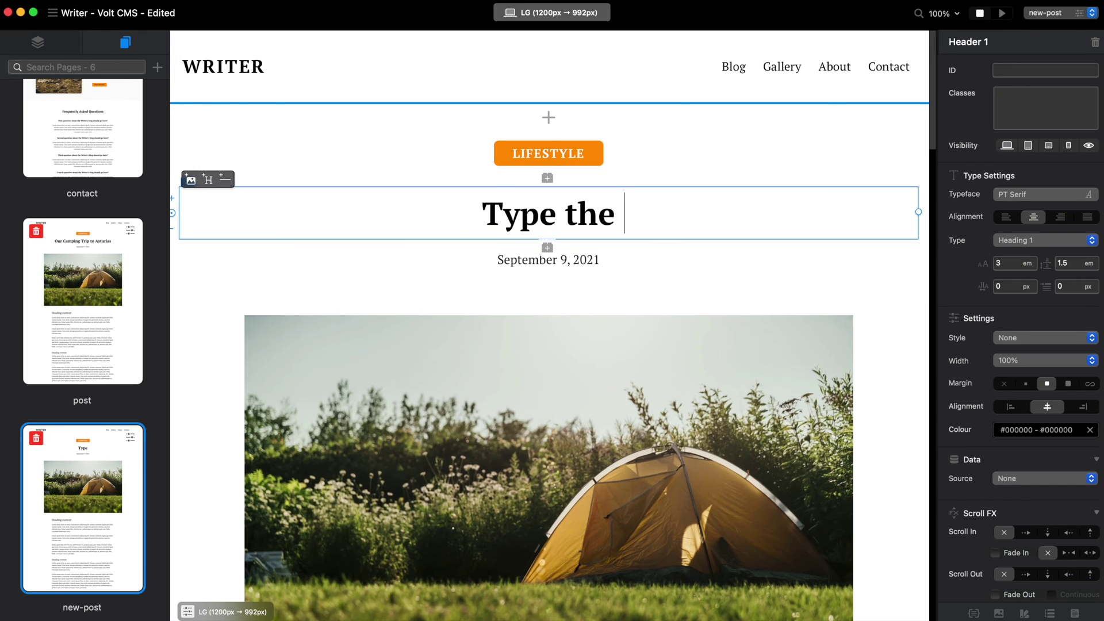
pyautogui.write('New Titlte')
pyautogui.press('BackSpace')
pyautogui.press('BackSpace')
pyautogui.press('BackSpace')
pyautogui.press('BackSpace')
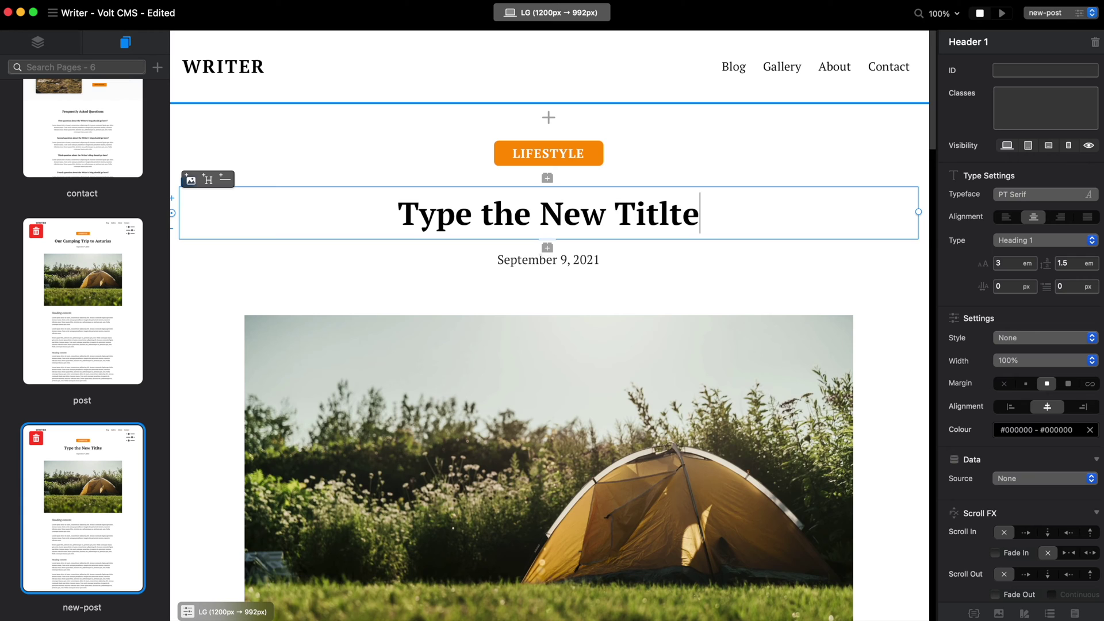
pyautogui.write('le Here')
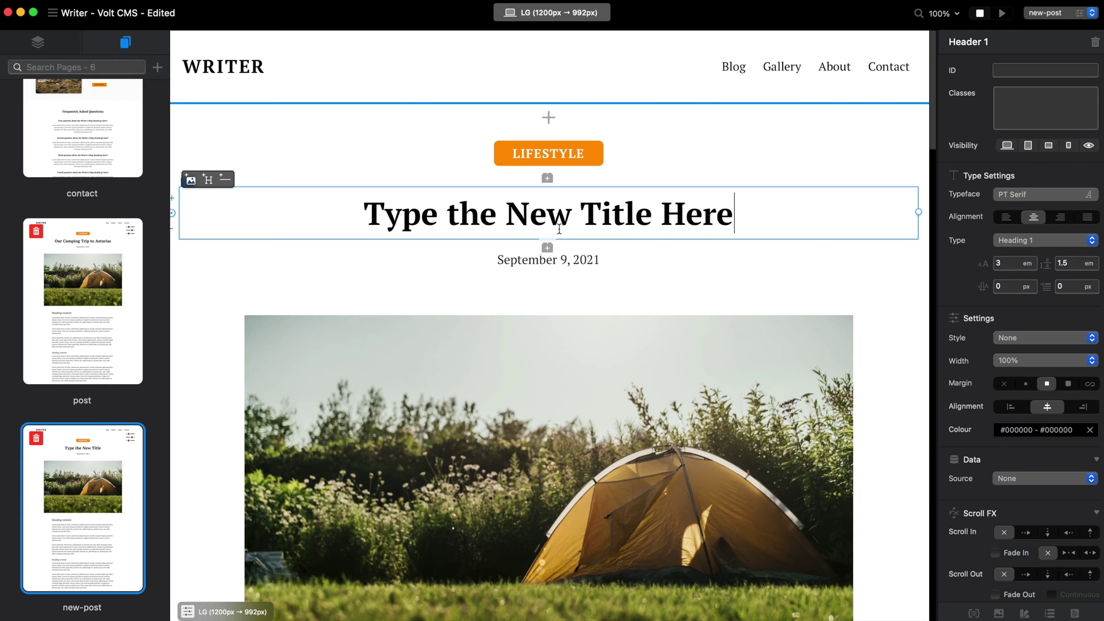
# - Replace the tent hero photo with writer-18.jpeg
pyautogui.doubleClick(615, 362)
pyautogui.click(566, 428)
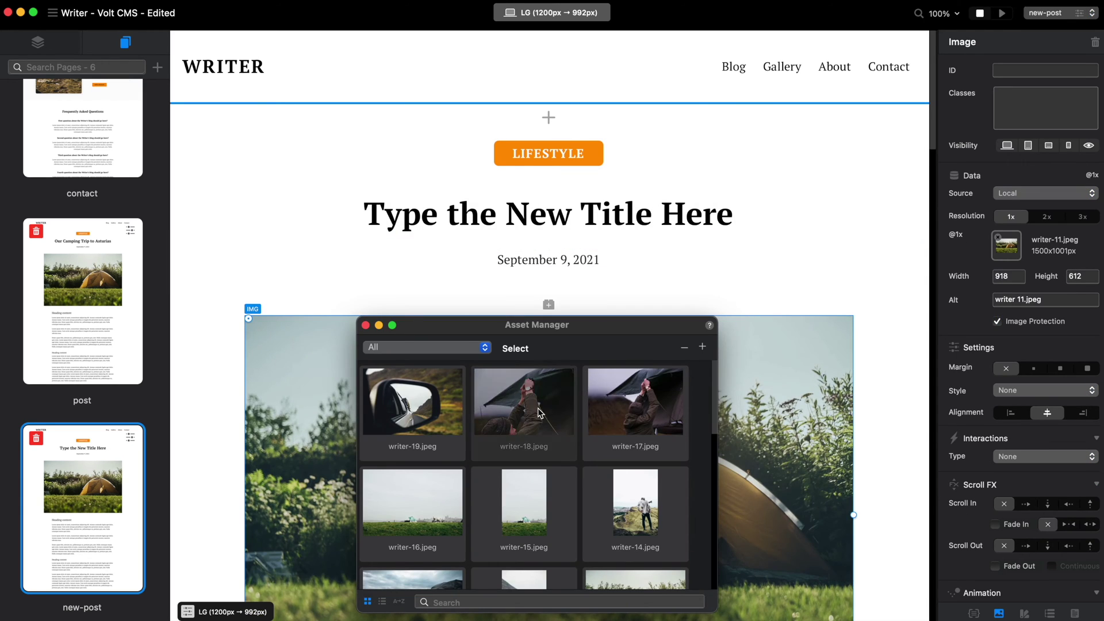
pyautogui.click(366, 326)
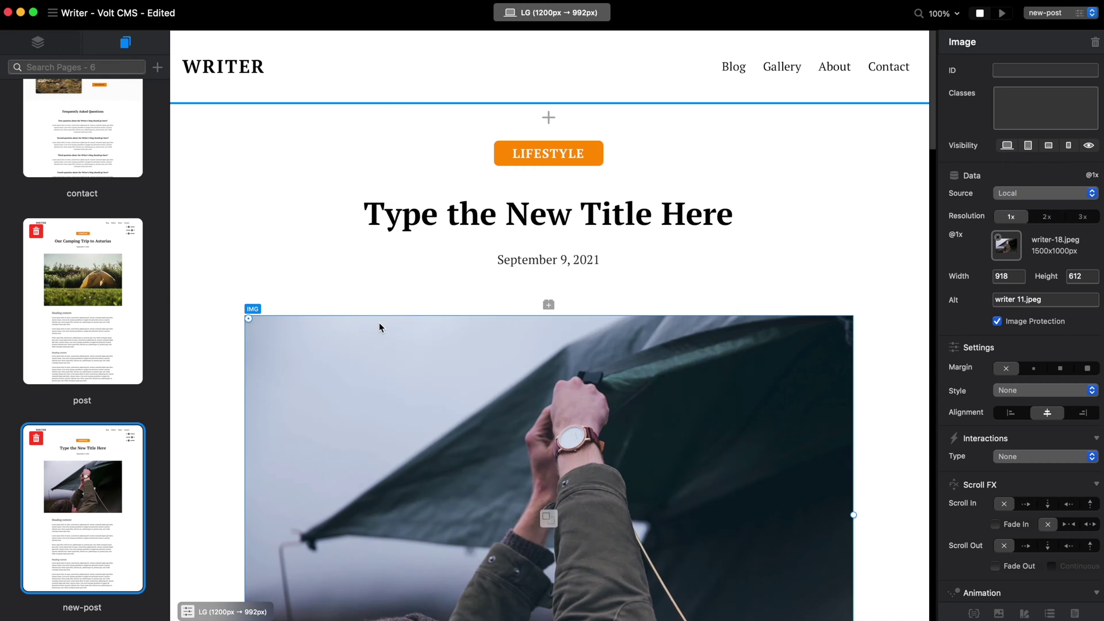
pyautogui.click(1080, 13)
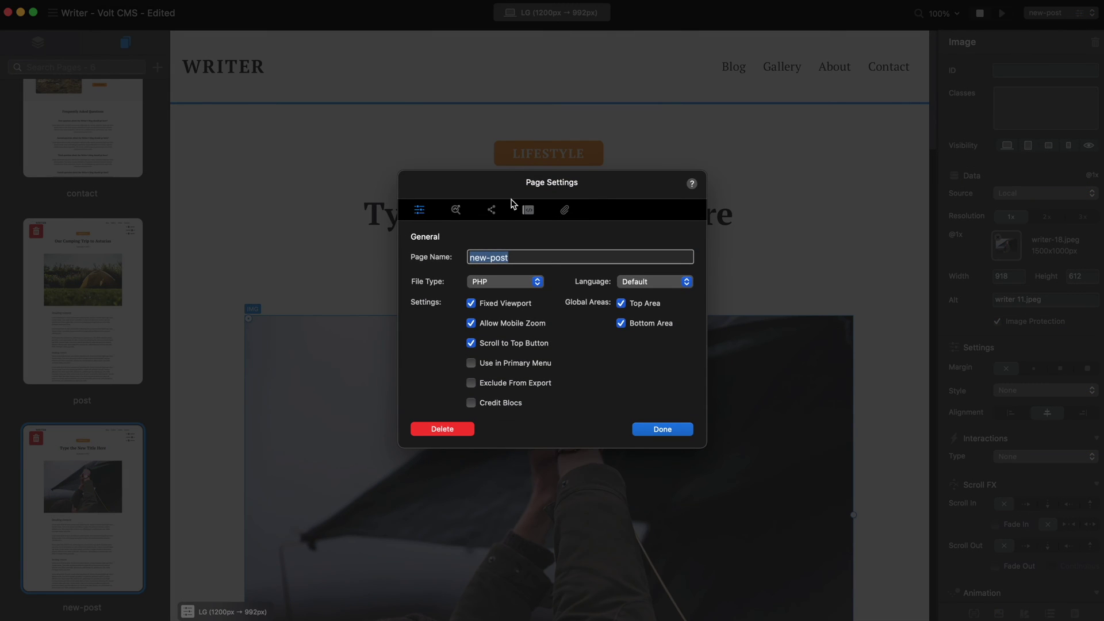
# - Review the new-post page's SEO and Social Cards settings, then close Page Settings unchanged
pyautogui.click(456, 200)
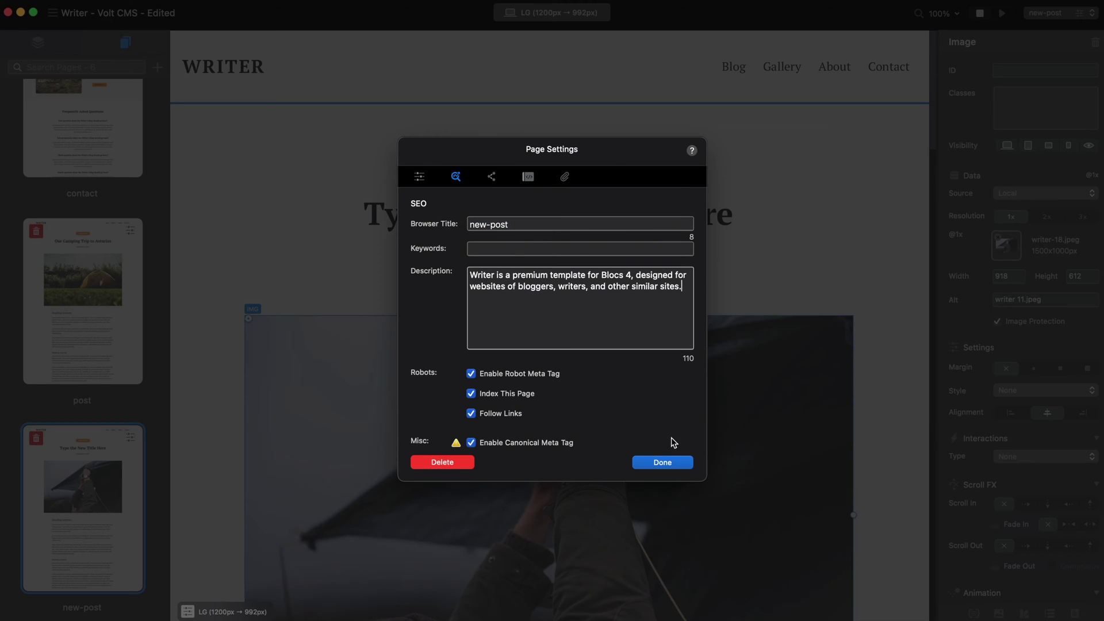
pyautogui.click(492, 177)
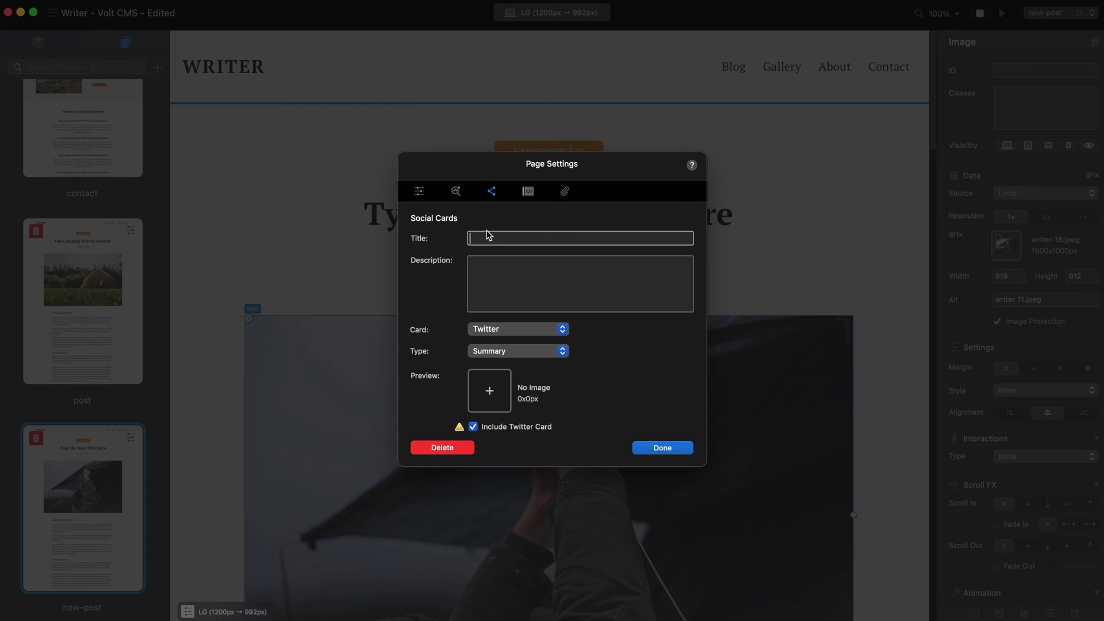
pyautogui.click(504, 268)
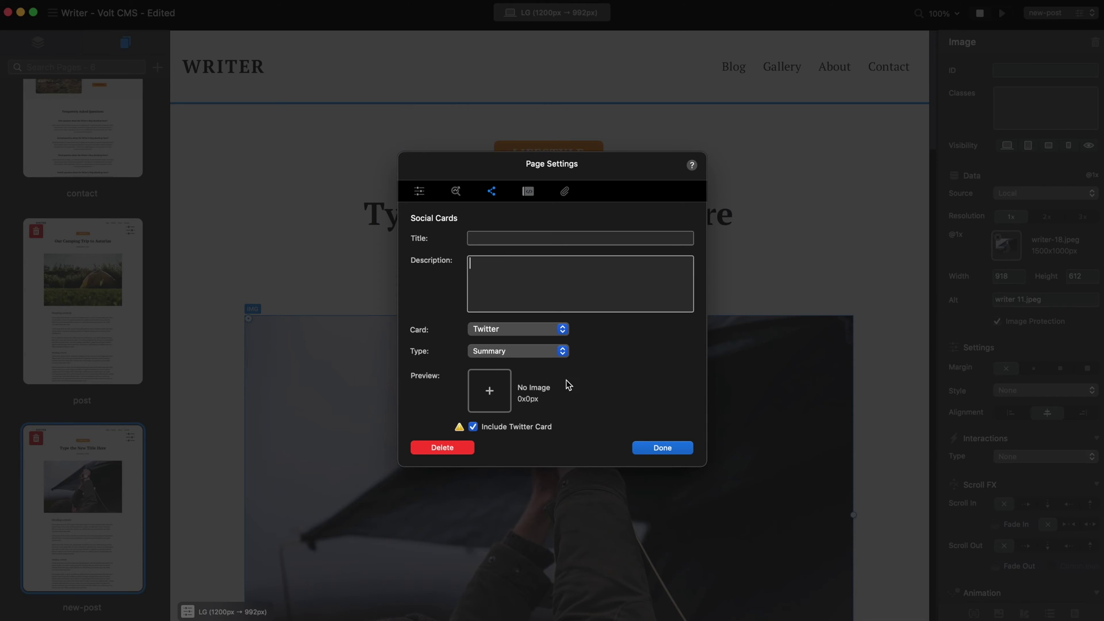
pyautogui.click(663, 448)
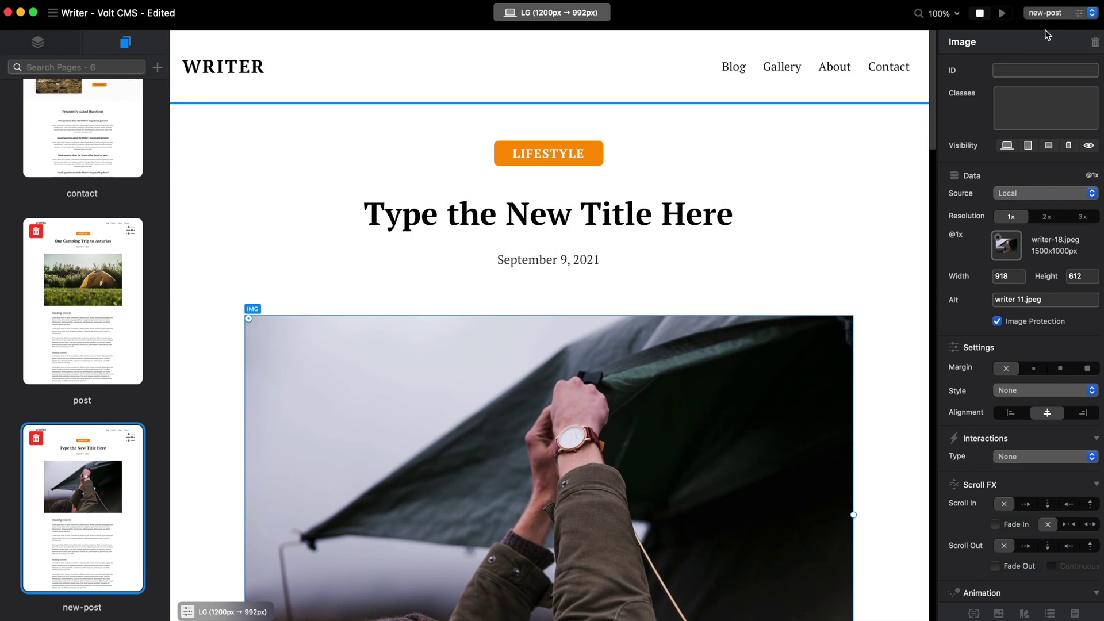
# - Switch to the home page and browse its writer-post-tile layers
pyautogui.click(1056, 13)
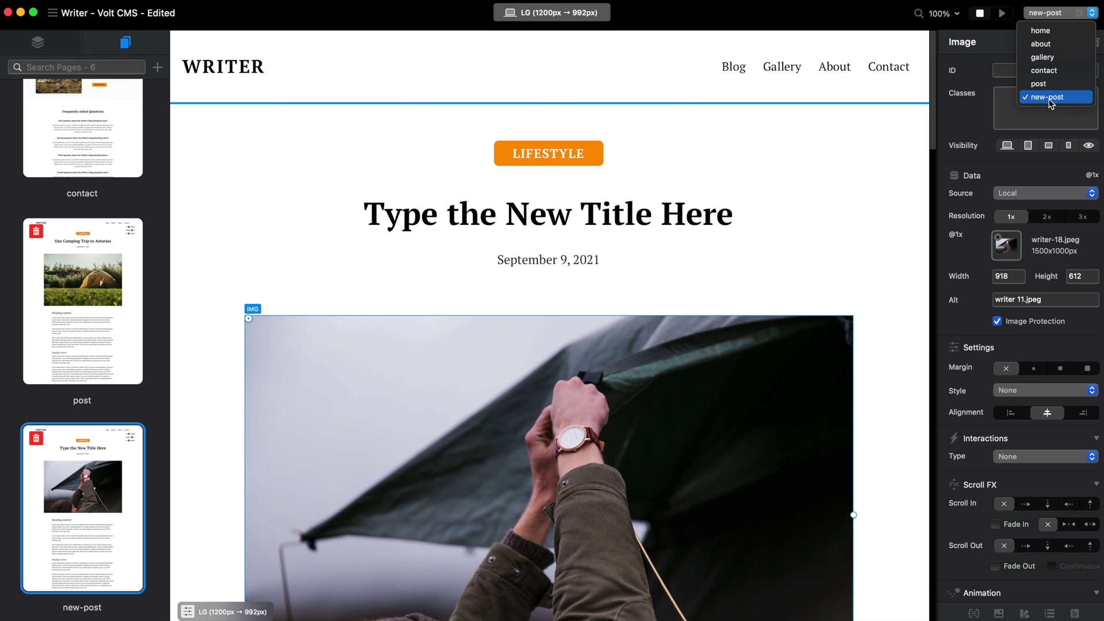
pyautogui.click(1057, 31)
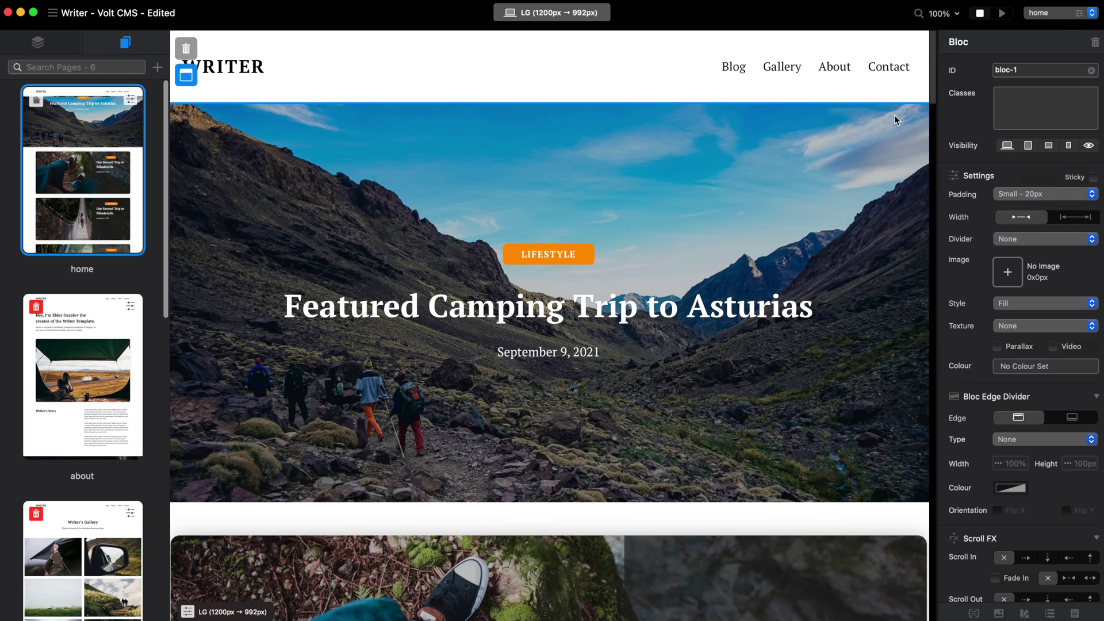
pyautogui.scroll(-5, 896, 194)
pyautogui.scroll(5, 876, 178)
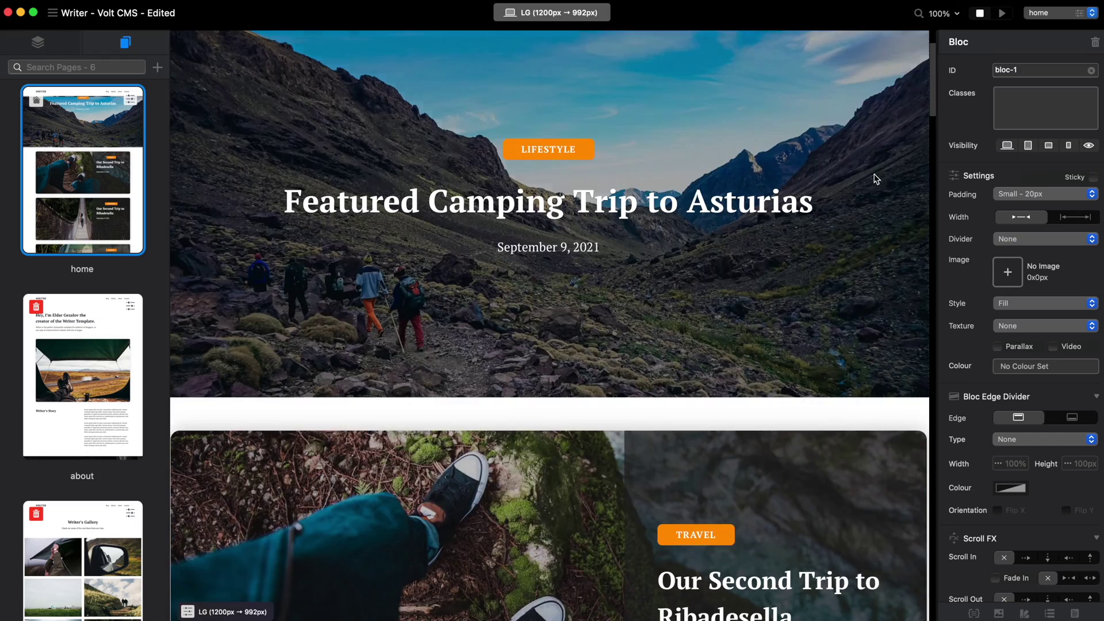
pyautogui.click(38, 42)
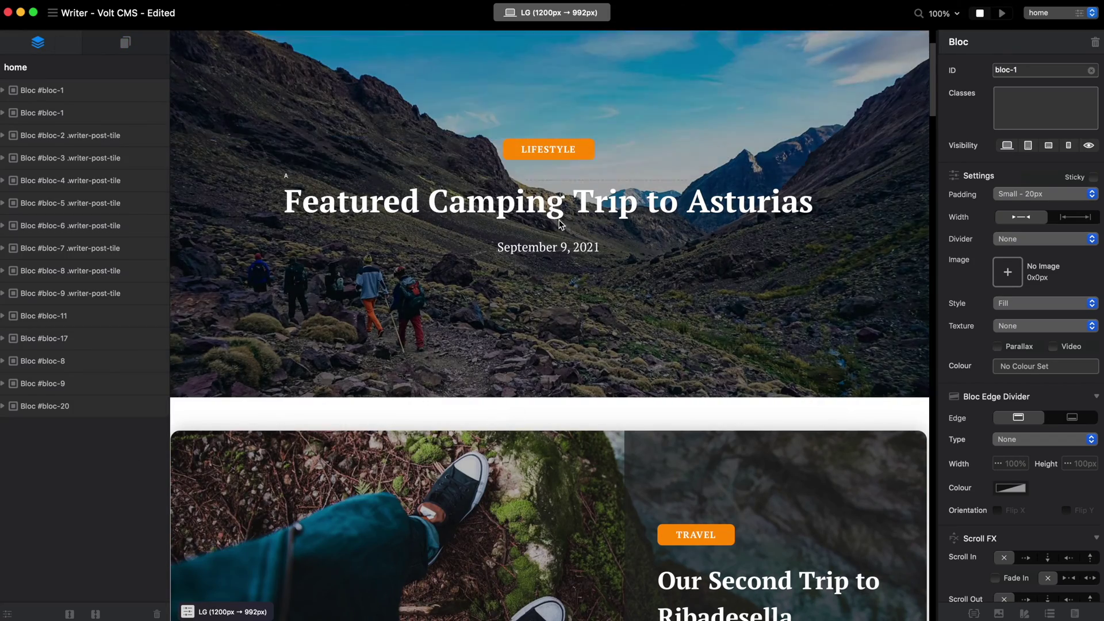
pyautogui.scroll(-6, 562, 201)
pyautogui.scroll(-5, 665, 469)
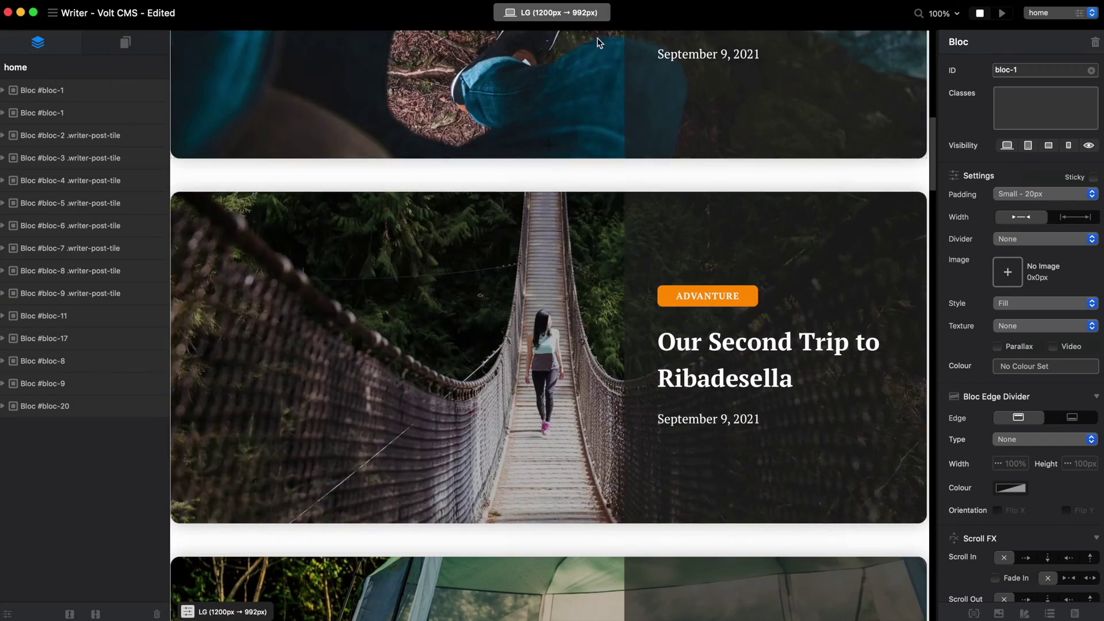
pyautogui.scroll(12, 575, 460)
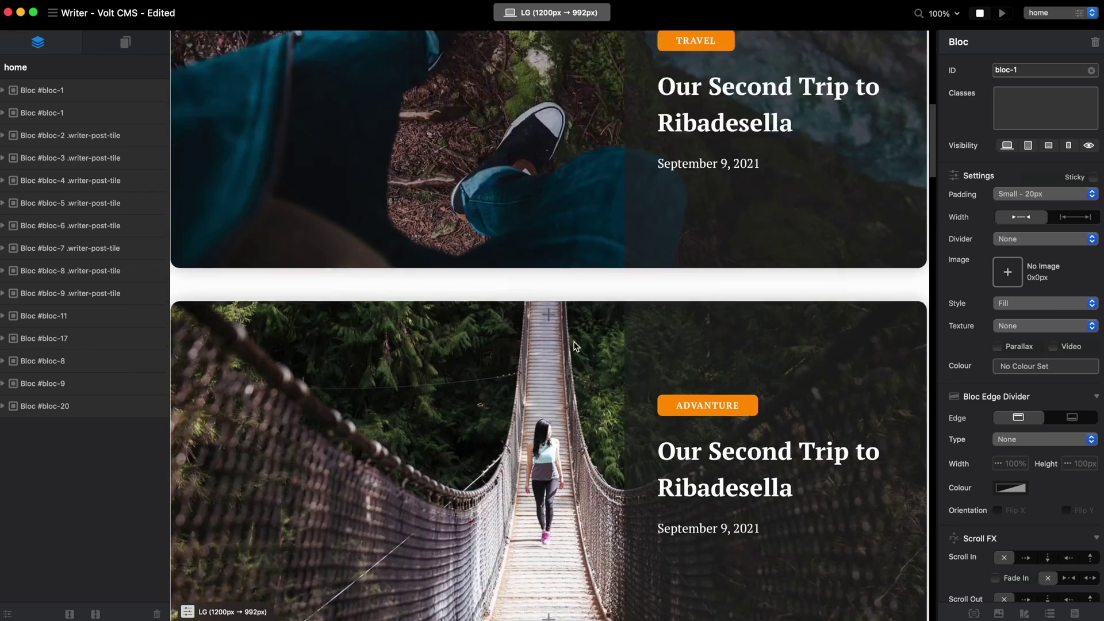
pyautogui.scroll(3, 508, 301)
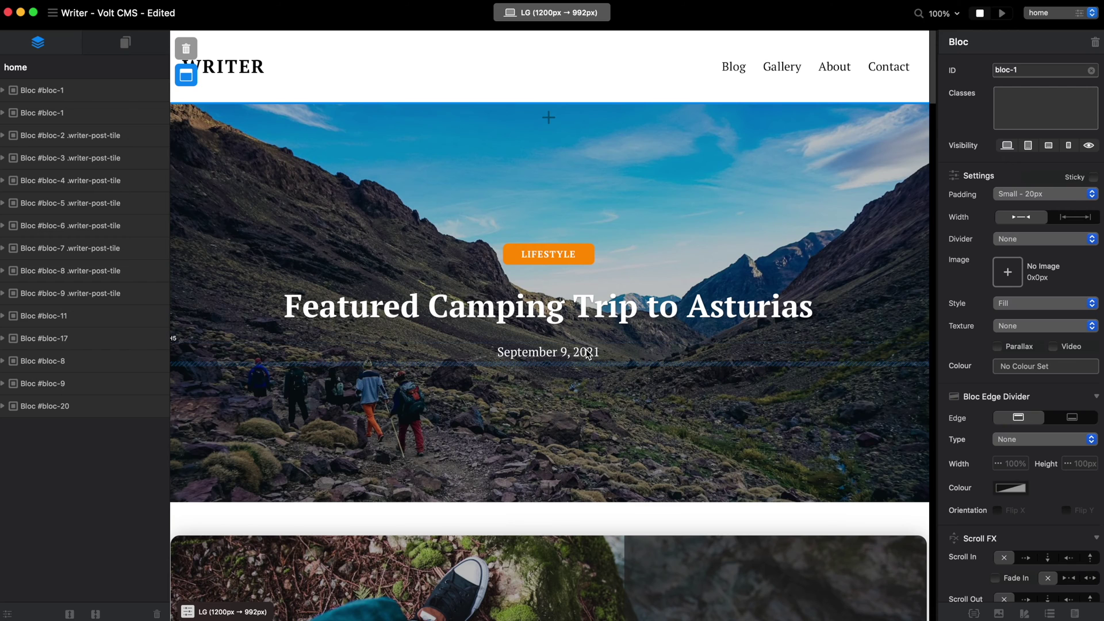
pyautogui.scroll(-5, 615, 356)
pyautogui.scroll(-1, 403, 358)
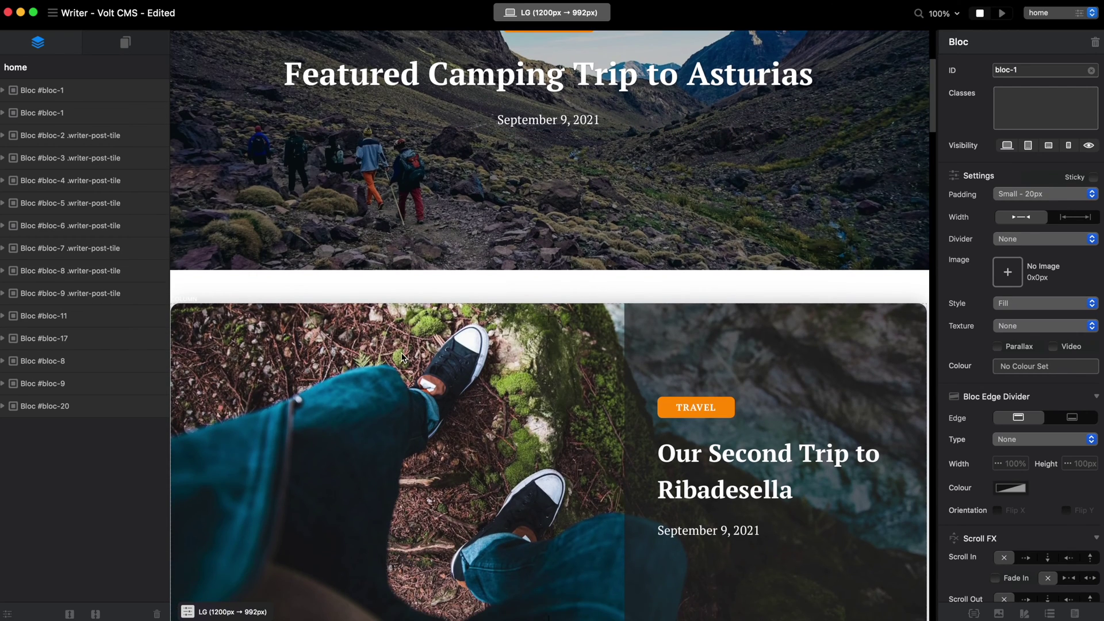
pyautogui.click(334, 334)
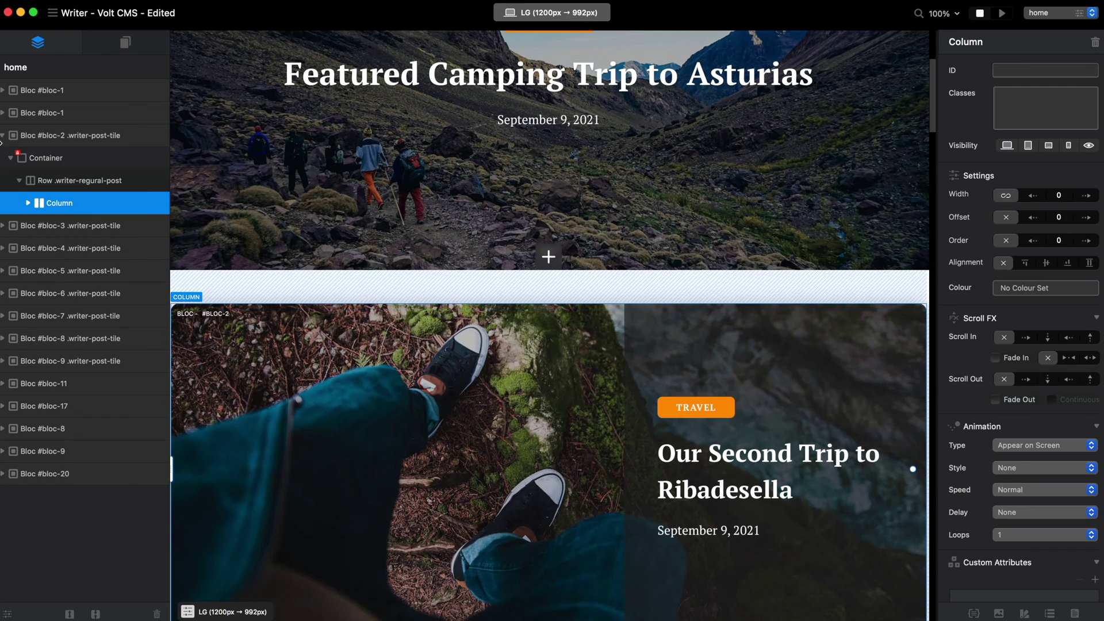
# - Select the Travel post tile (bloc-2) and set up one duplicate copy with Cmd+D
pyautogui.click(78, 138)
pyautogui.click(78, 157)
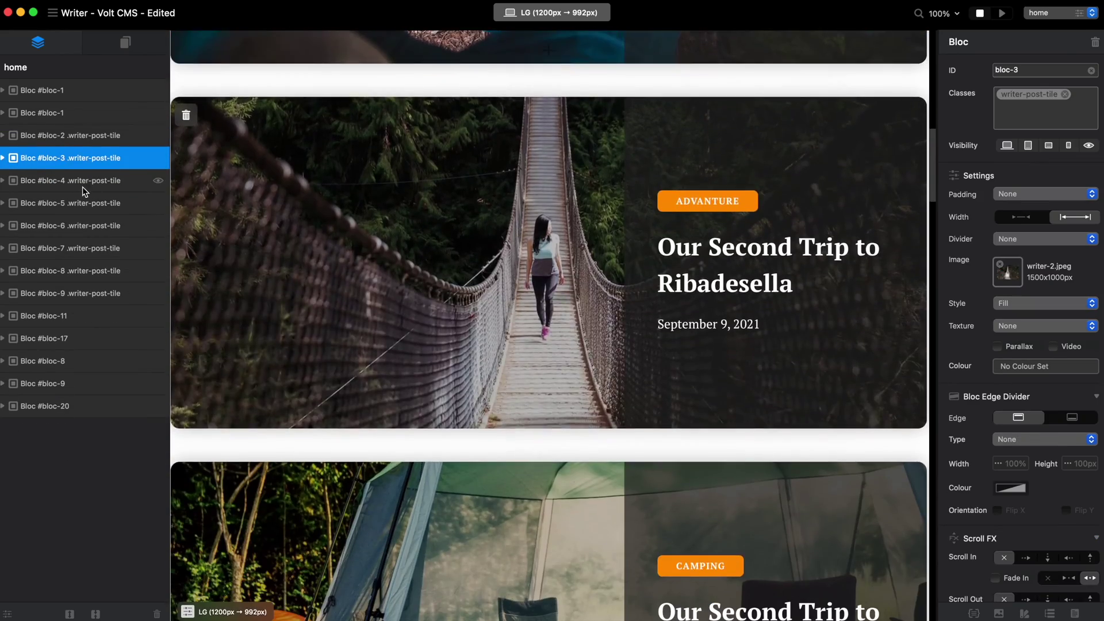
pyautogui.click(80, 182)
pyautogui.click(78, 203)
pyautogui.click(75, 180)
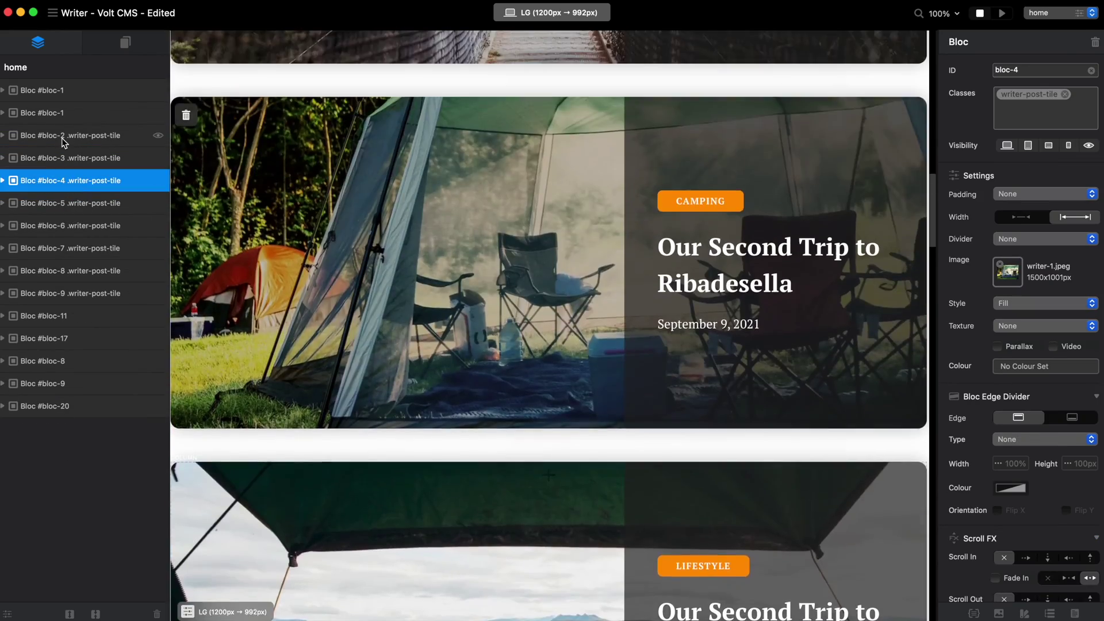
pyautogui.click(63, 140)
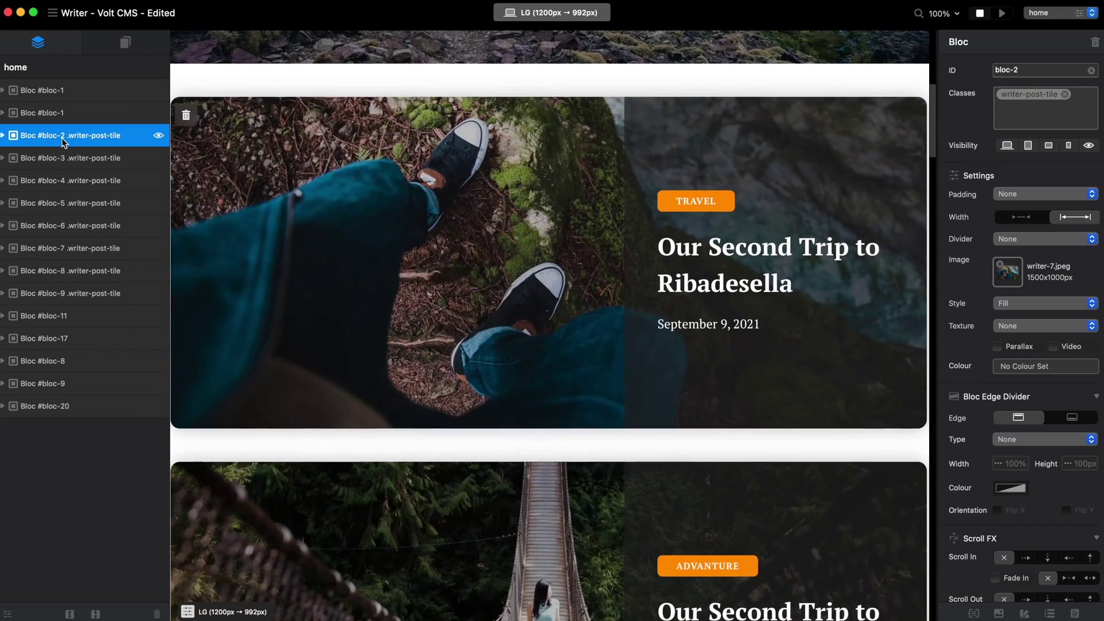
pyautogui.scroll(3, 480, 223)
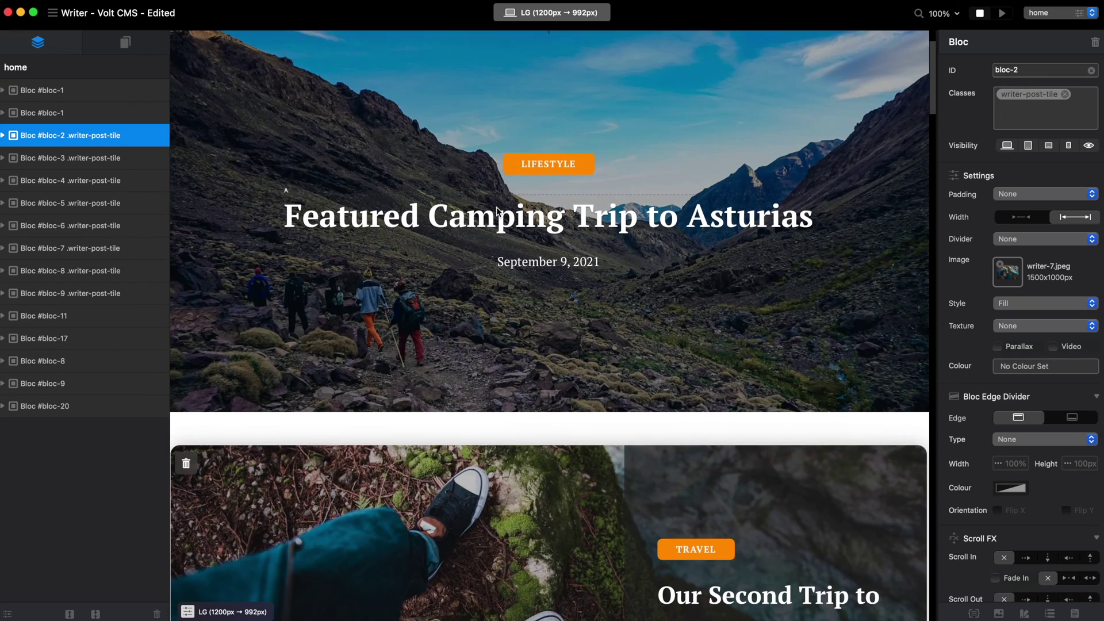
pyautogui.press('super+d')
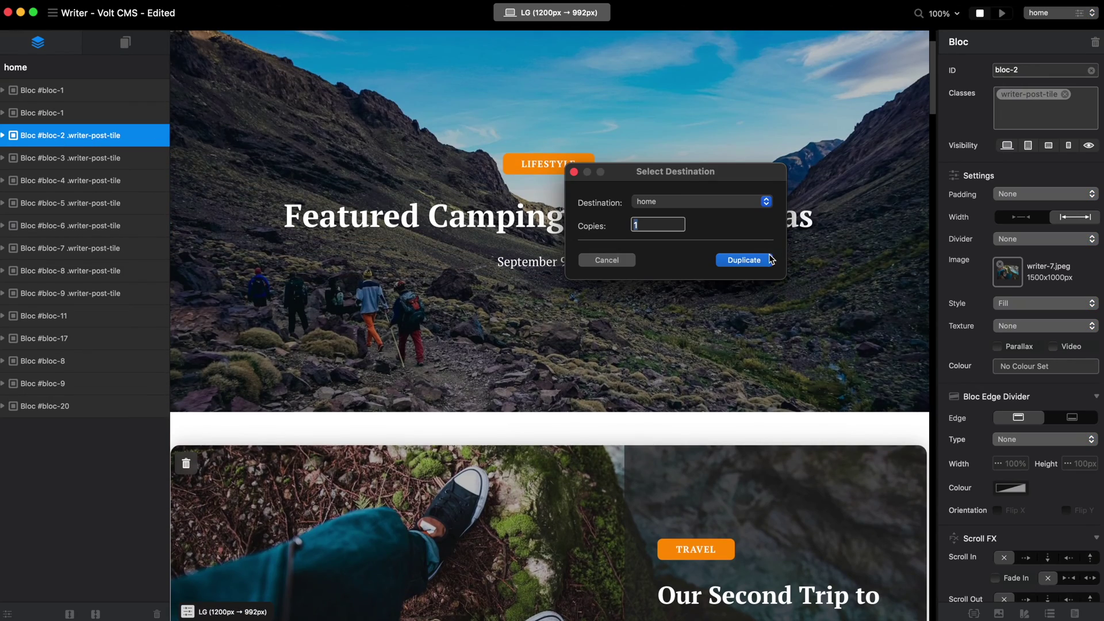
pyautogui.click(743, 260)
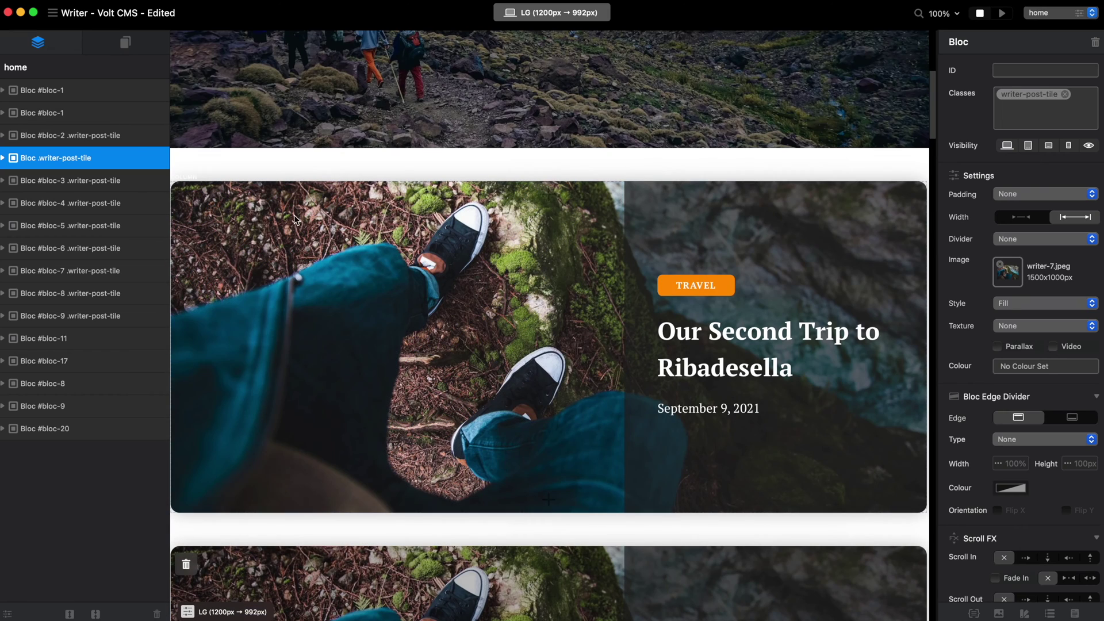
# - Set the Travel tile's photo to writer-18.jpeg
pyautogui.click(98, 138)
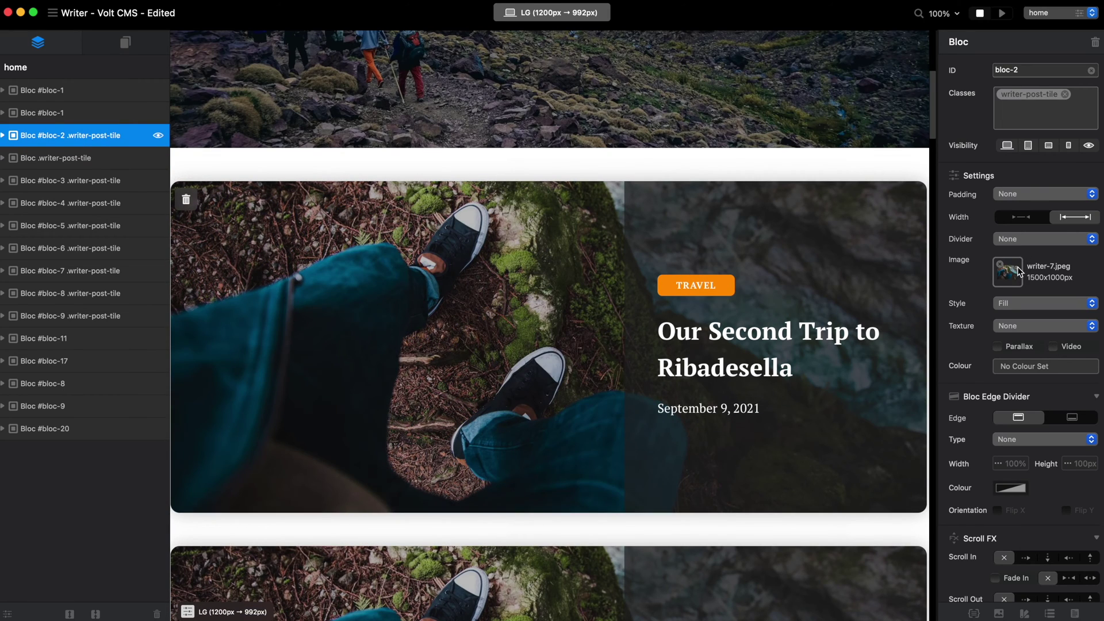
pyautogui.click(1019, 273)
pyautogui.click(547, 369)
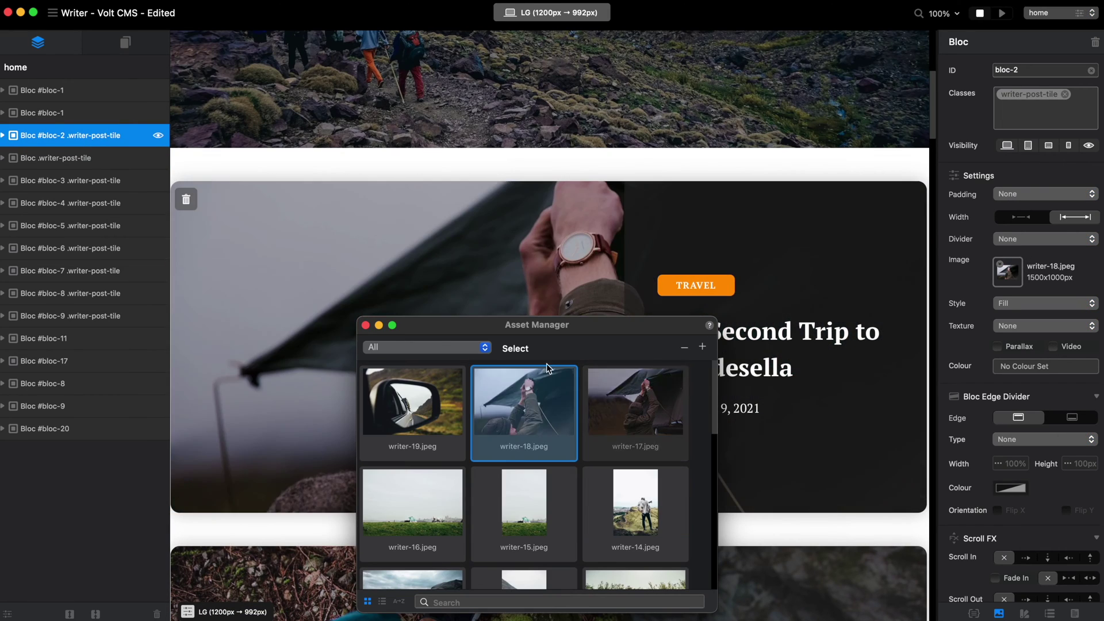
pyautogui.click(365, 325)
# - Retitle the tile 'New Post Title Goes Here' and change its TRAVEL label to CATEGORY
pyautogui.doubleClick(785, 349)
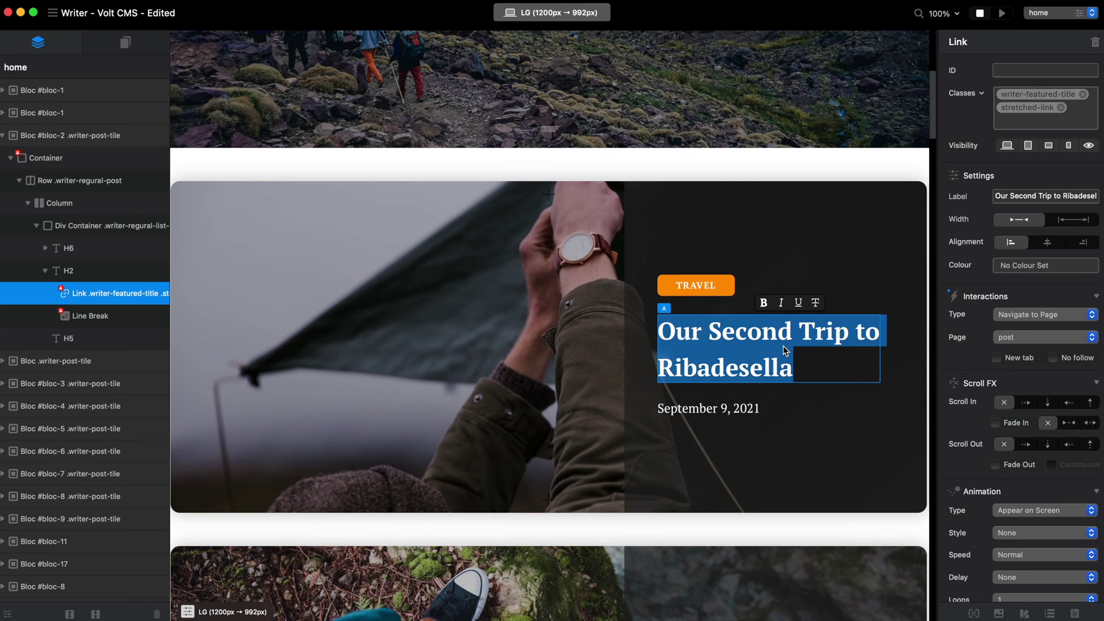
pyautogui.write('New P')
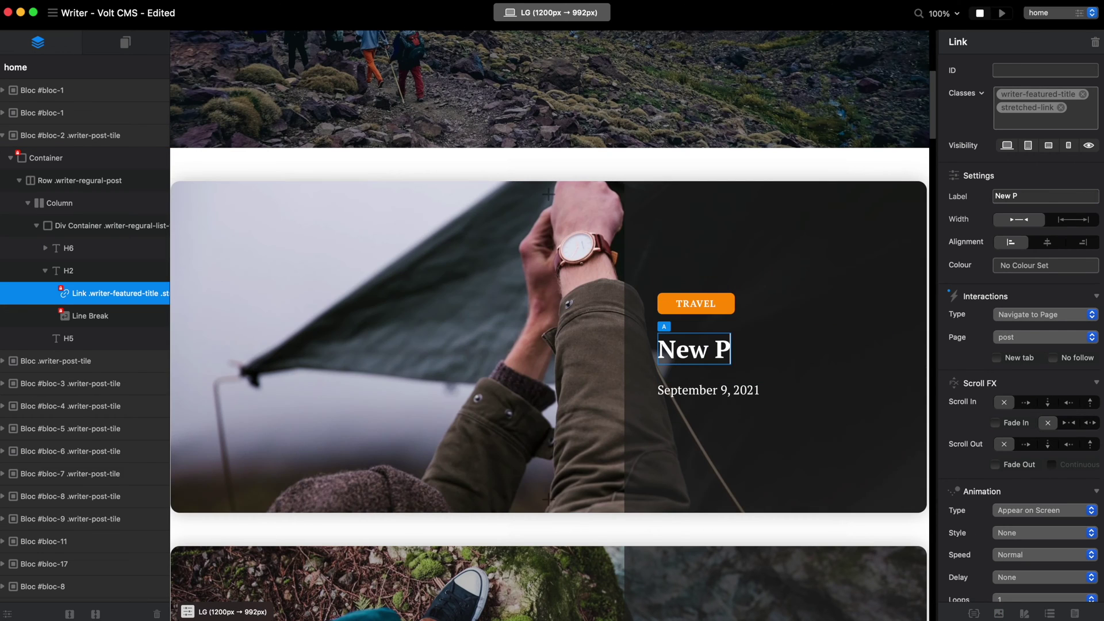
pyautogui.write('ost Title Goe')
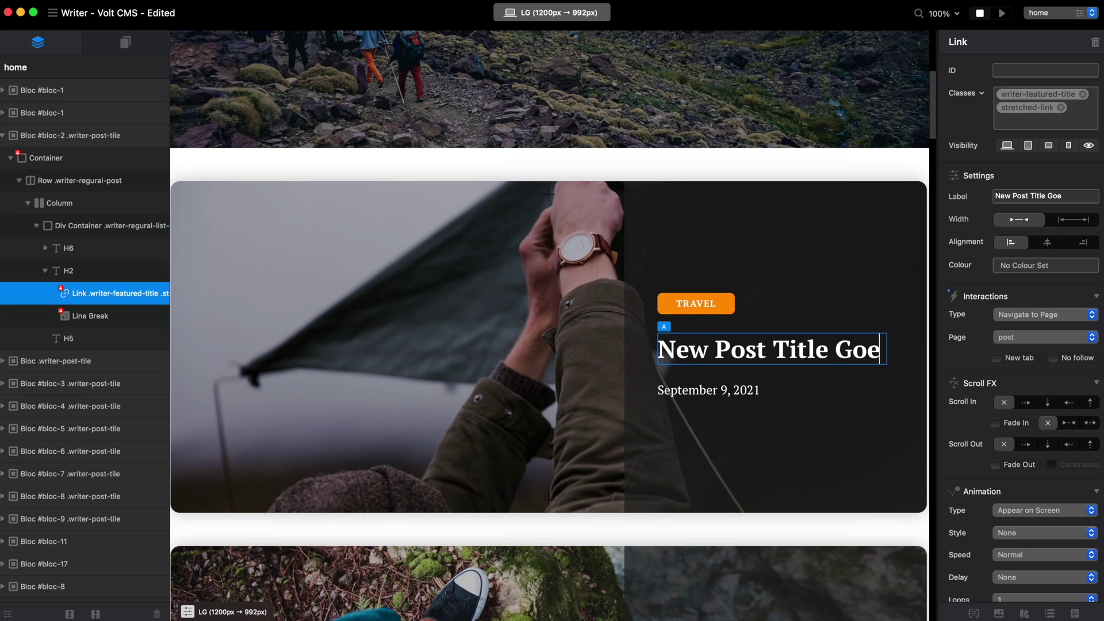
pyautogui.write('s Here')
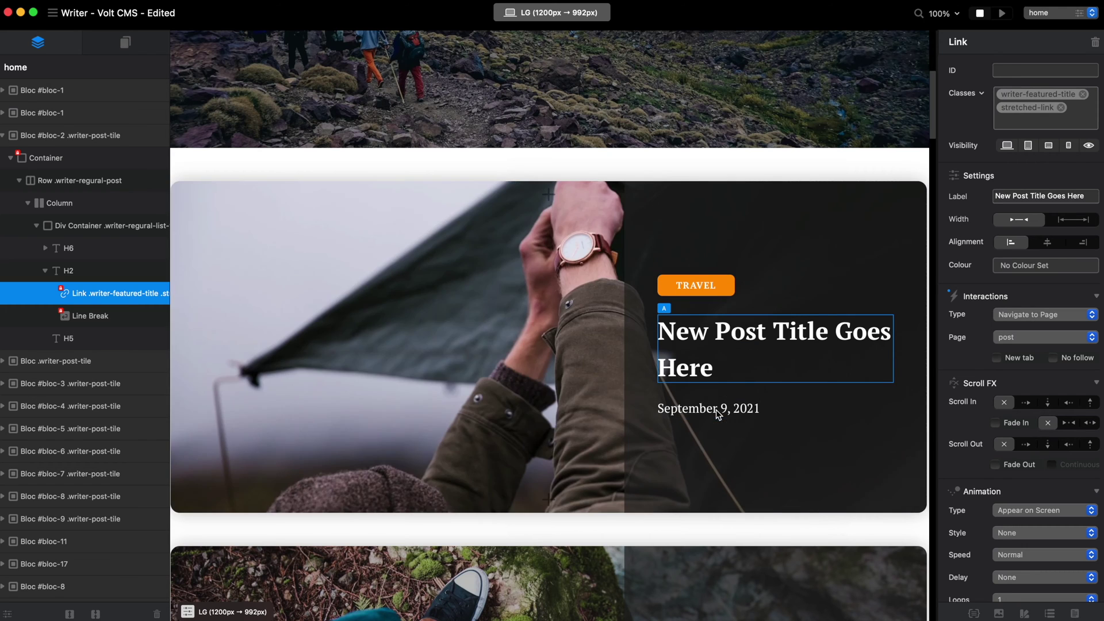
pyautogui.click(717, 410)
pyautogui.click(704, 284)
pyautogui.doubleClick(706, 285)
pyautogui.write('CATE')
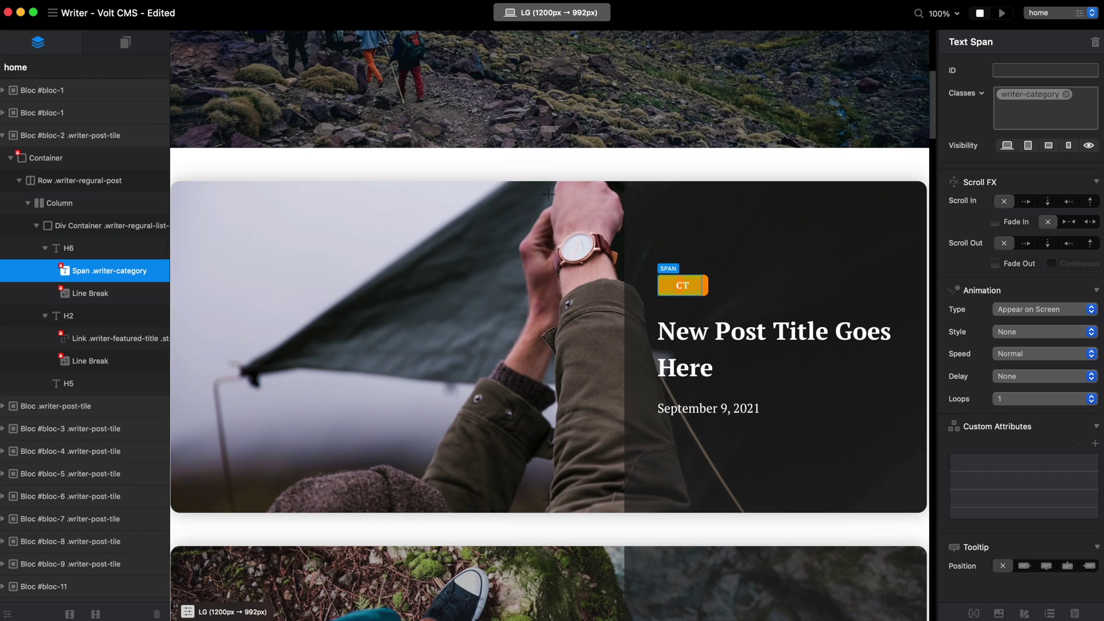
pyautogui.press('BackSpace')
pyautogui.press('BackSpace')
pyautogui.write('G')
pyautogui.write('EGORY')
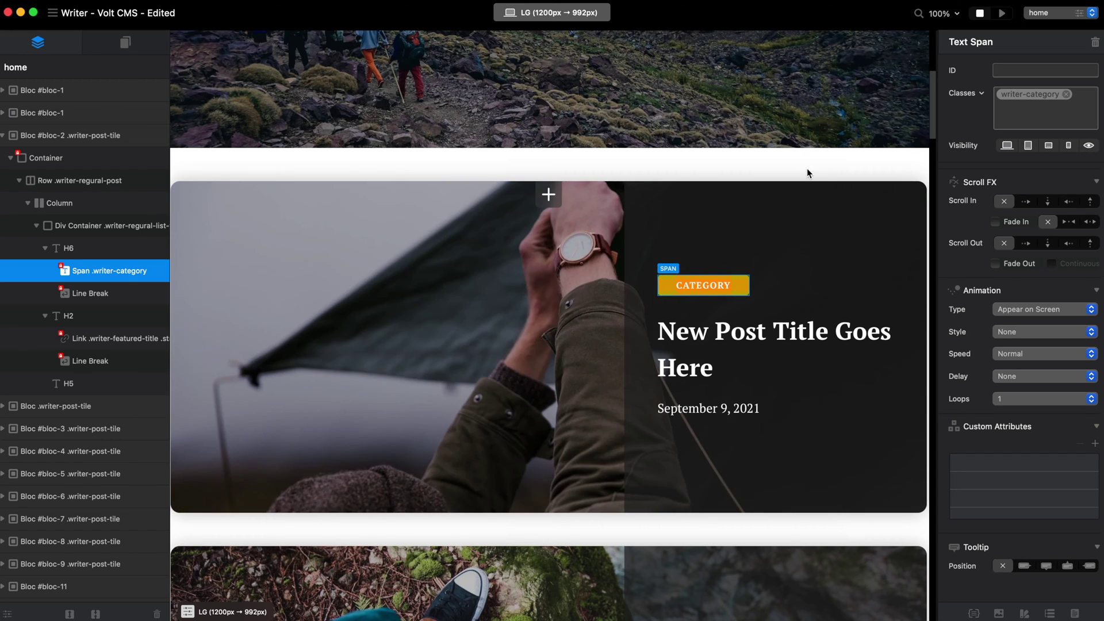
pyautogui.moveTo(932, 97); pyautogui.dragTo(963, 530)
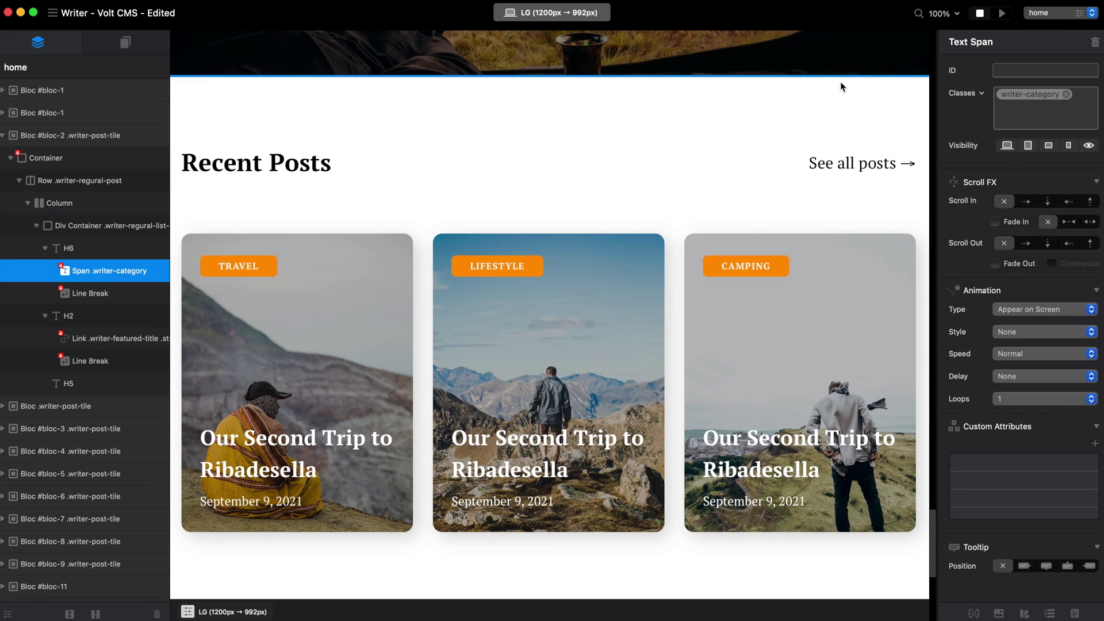
# - Retype the home page's 'Recent Posts' H2 heading as 'Popular Posts'
pyautogui.scroll(8, 420, 127)
pyautogui.scroll(-7, 437, 200)
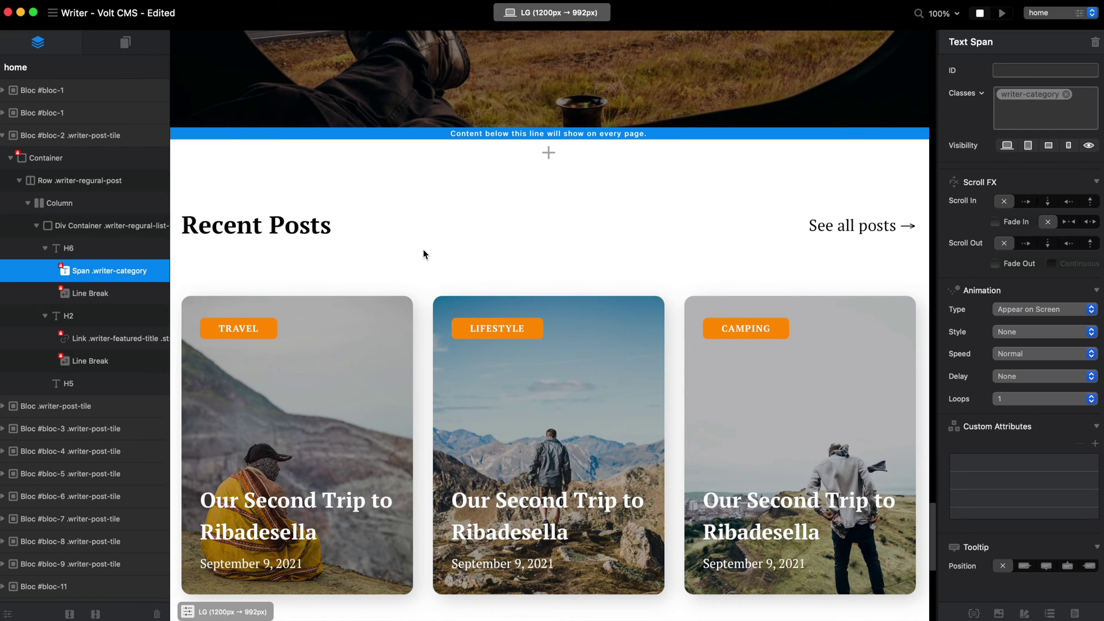
pyautogui.doubleClick(463, 213)
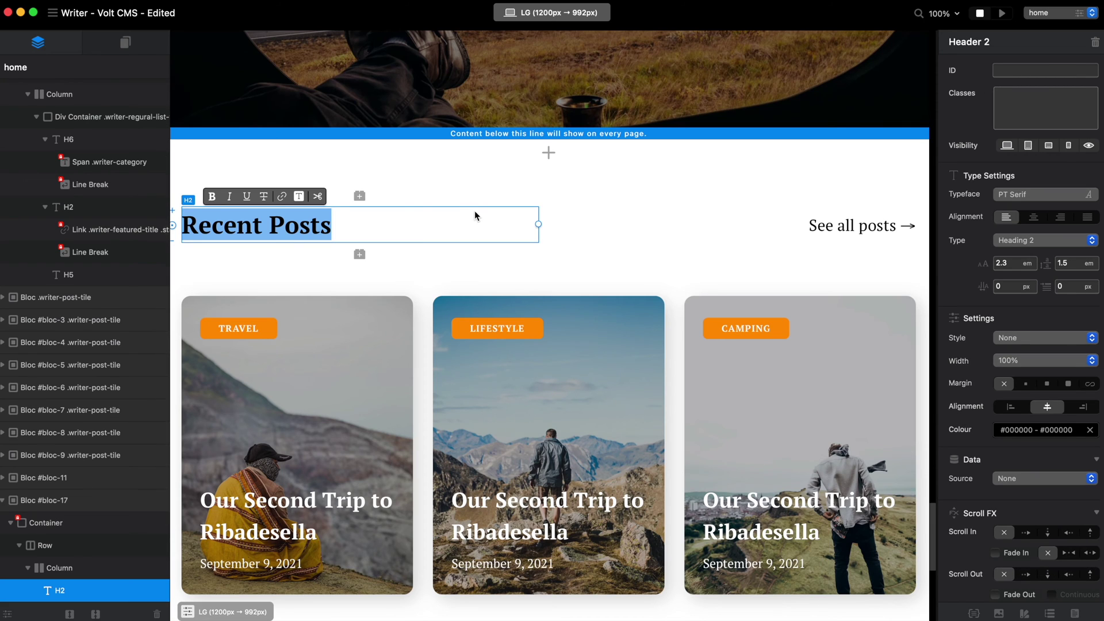
pyautogui.write('Popul')
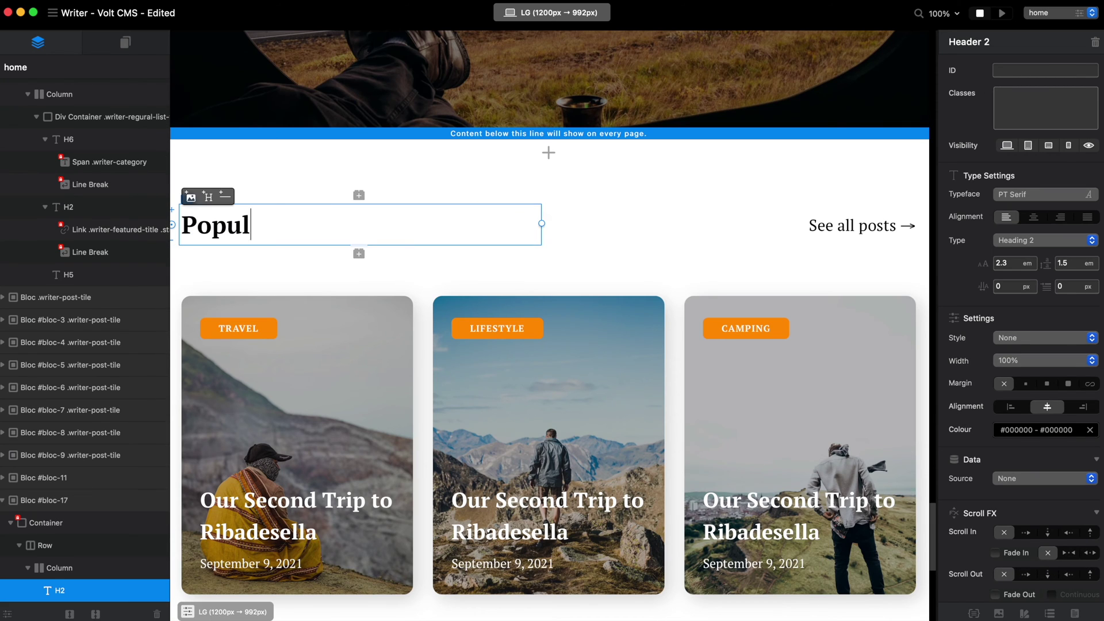
pyautogui.write('ar Posts')
pyautogui.scroll(-2, 832, 330)
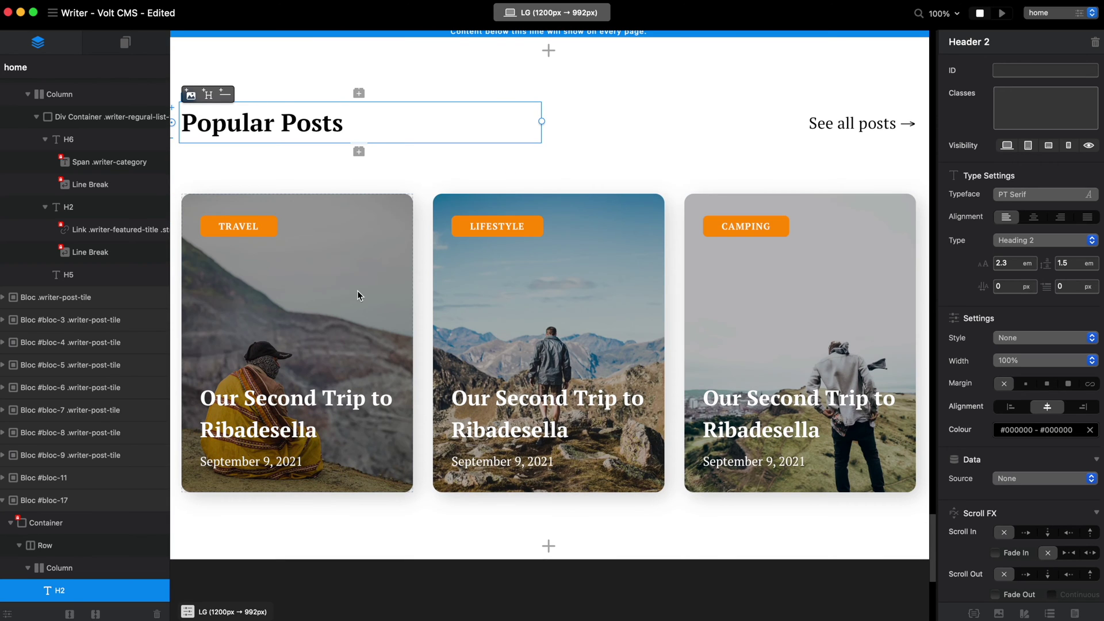
pyautogui.click(340, 268)
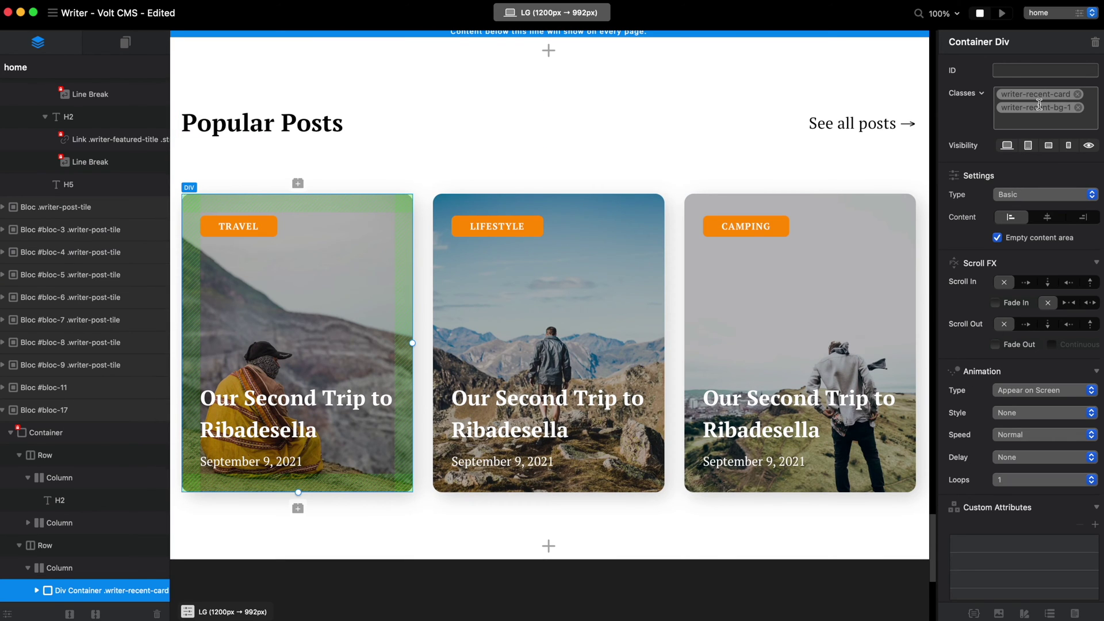
# - Set the writer-recent-bg-1 class background image to writer-18.jpeg
pyautogui.doubleClick(1042, 111)
pyautogui.click(603, 208)
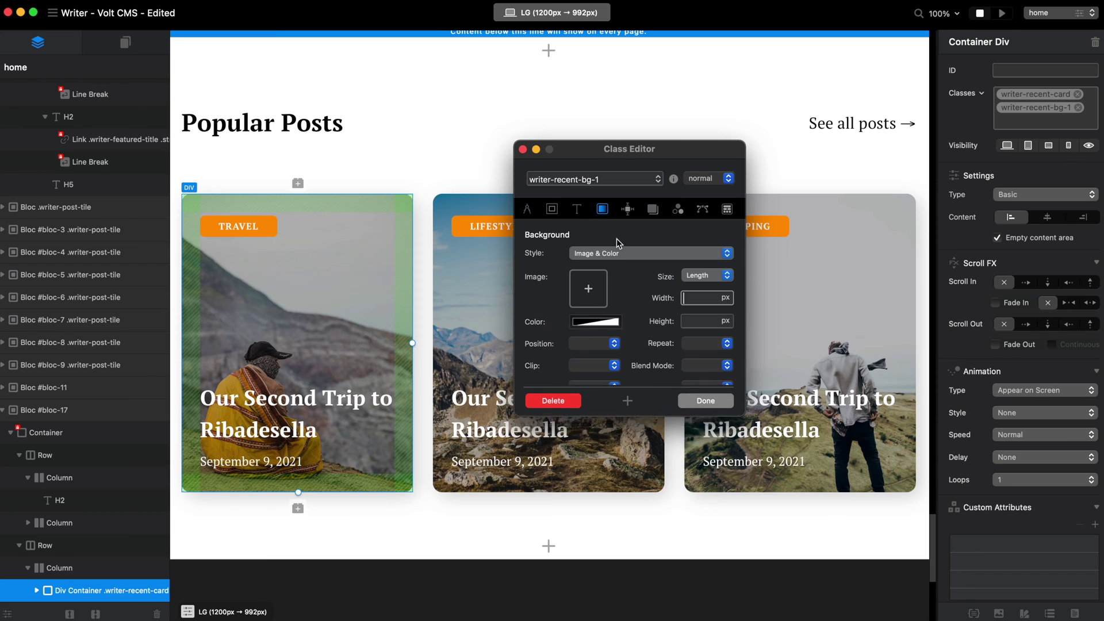
pyautogui.click(596, 295)
pyautogui.moveTo(545, 408); pyautogui.dragTo(593, 300)
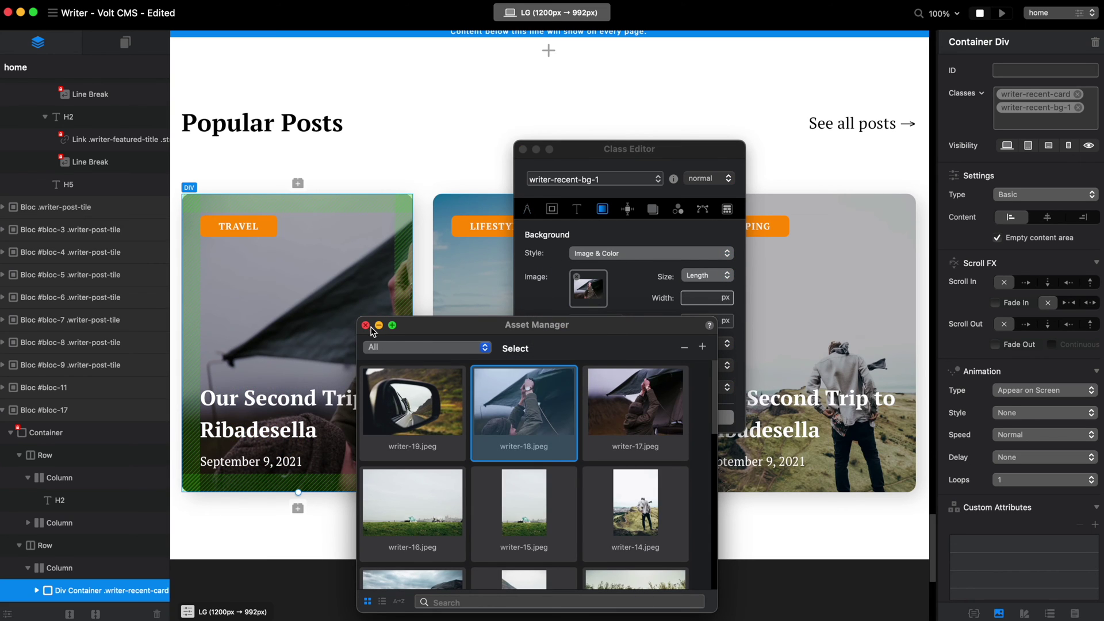
pyautogui.click(365, 326)
pyautogui.click(706, 417)
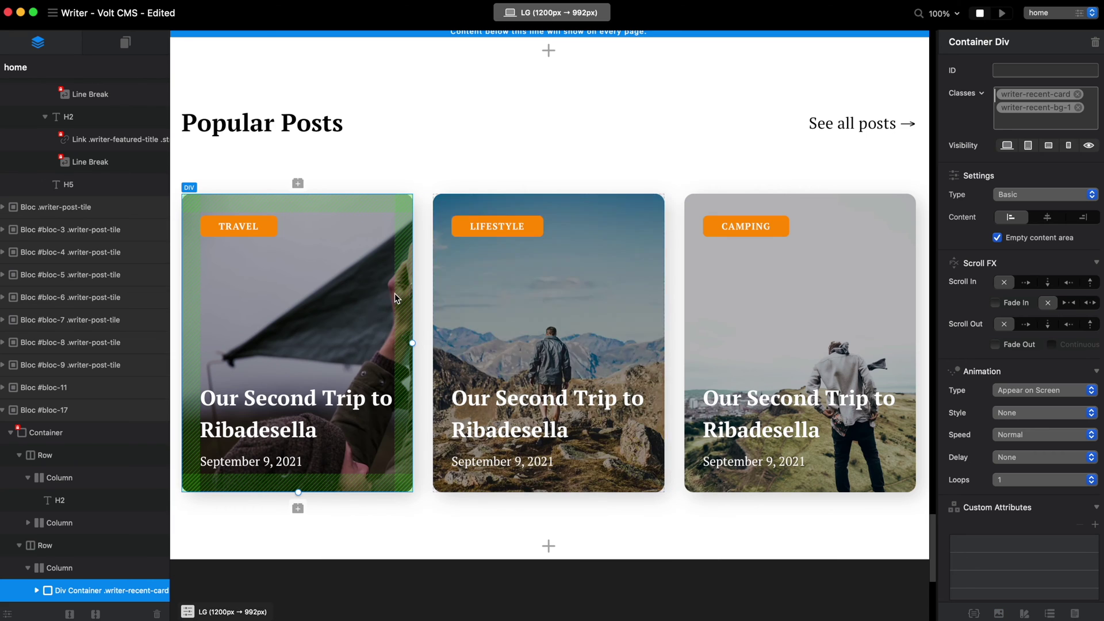
# - Inspect the Travel card's title and date text, then reselect the whole card
pyautogui.click(298, 413)
pyautogui.click(298, 412)
pyautogui.doubleClick(251, 461)
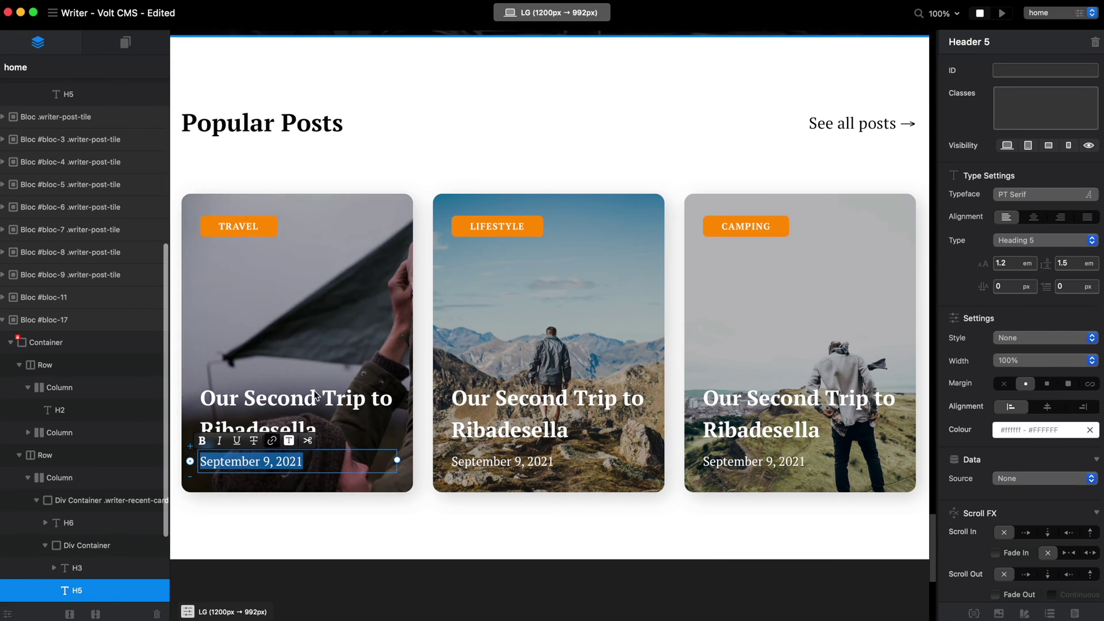
pyautogui.press('Escape')
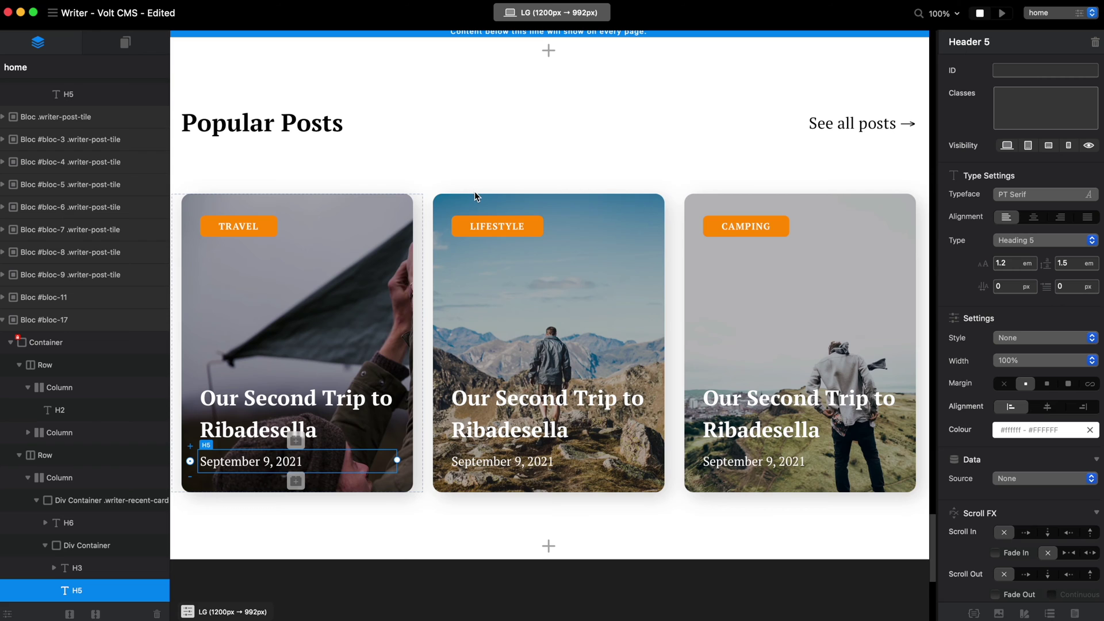
pyautogui.click(335, 241)
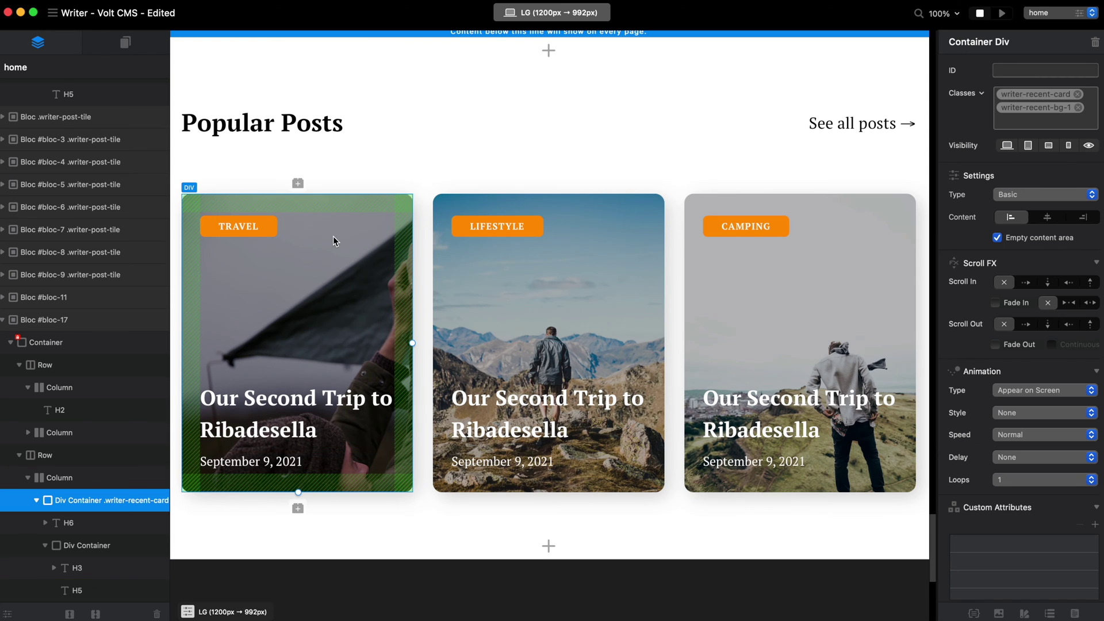
# - Link both the Travel card title and the New Post title to the new-post page
pyautogui.click(277, 402)
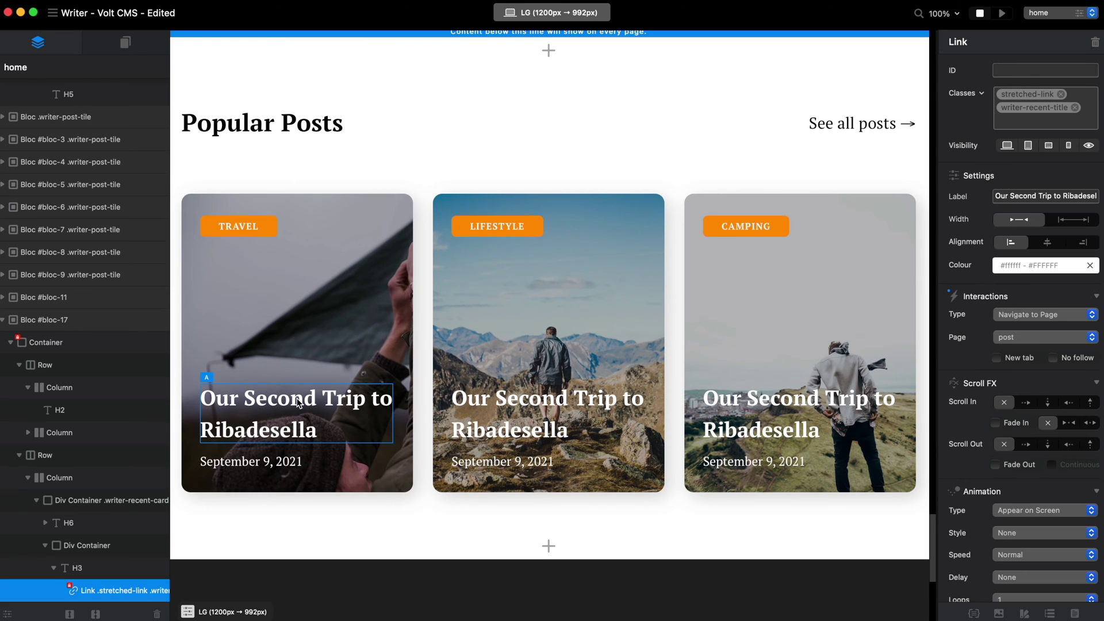
pyautogui.click(1039, 337)
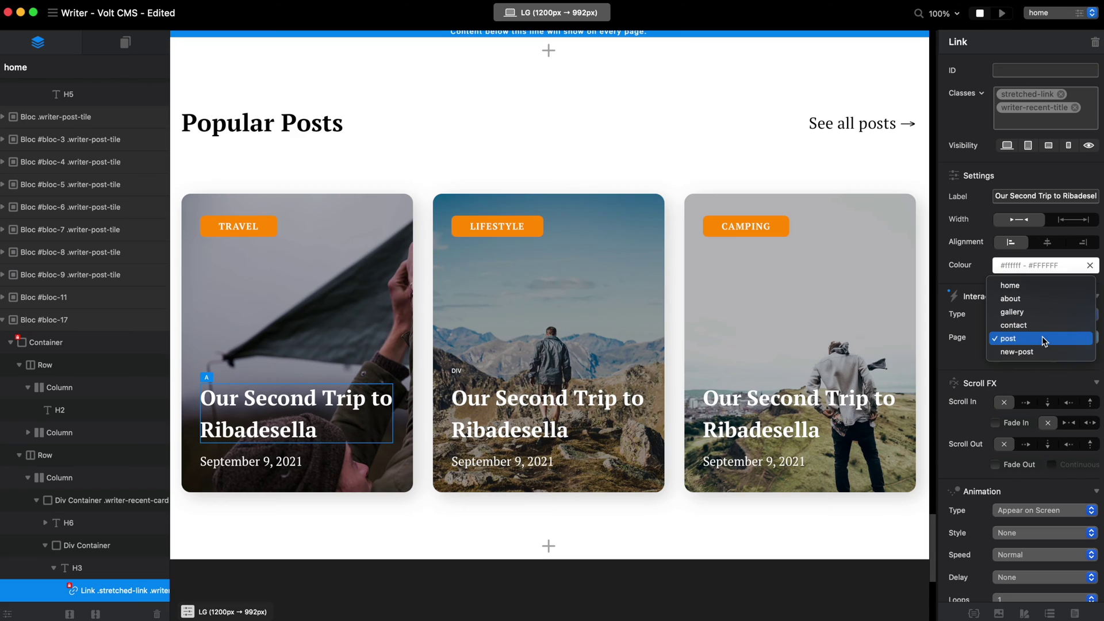
pyautogui.click(1032, 350)
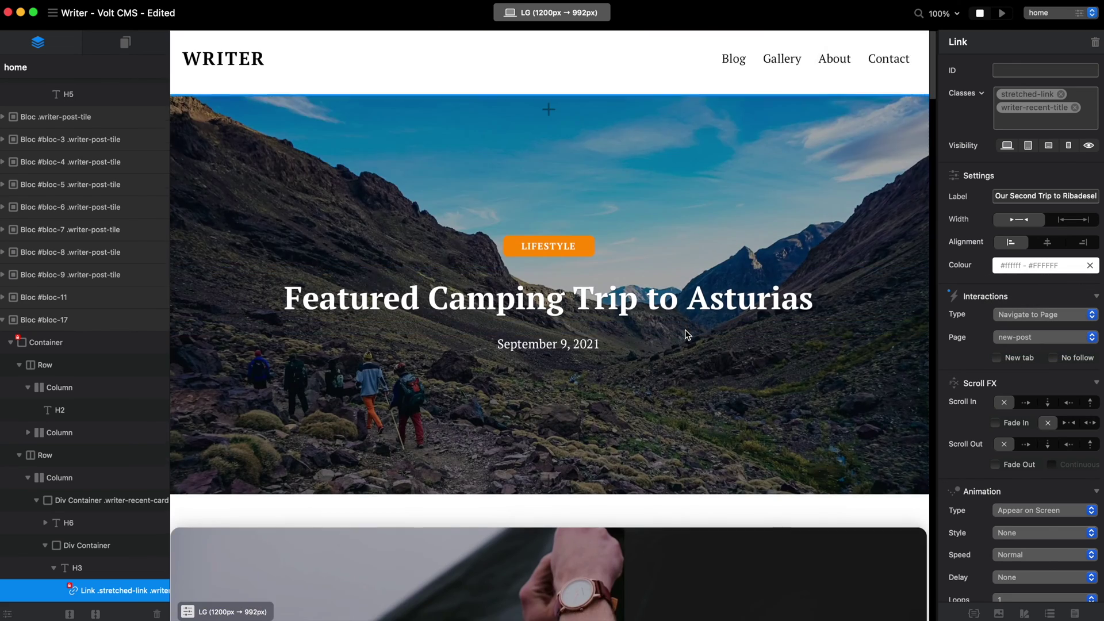
pyautogui.scroll(-5, 685, 329)
pyautogui.scroll(2, 427, 282)
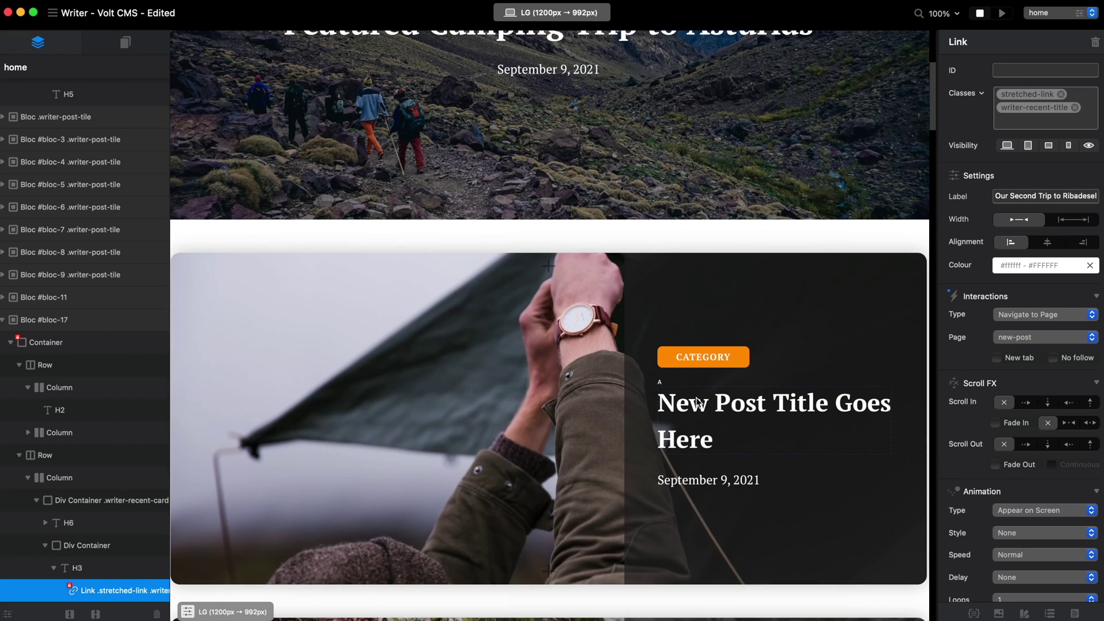
pyautogui.click(697, 402)
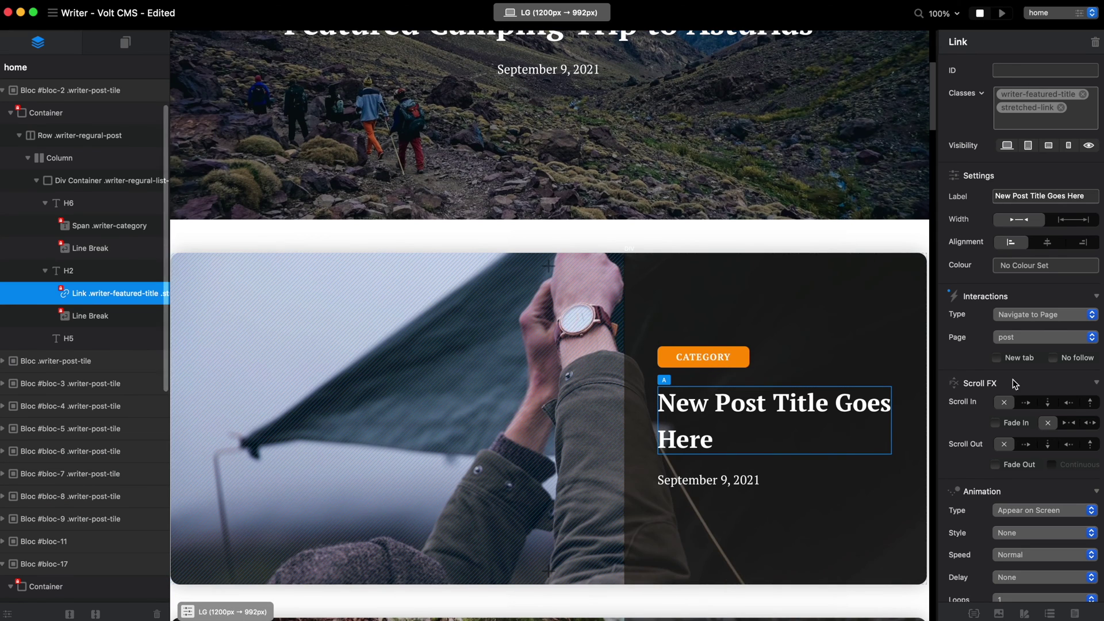
pyautogui.click(1044, 338)
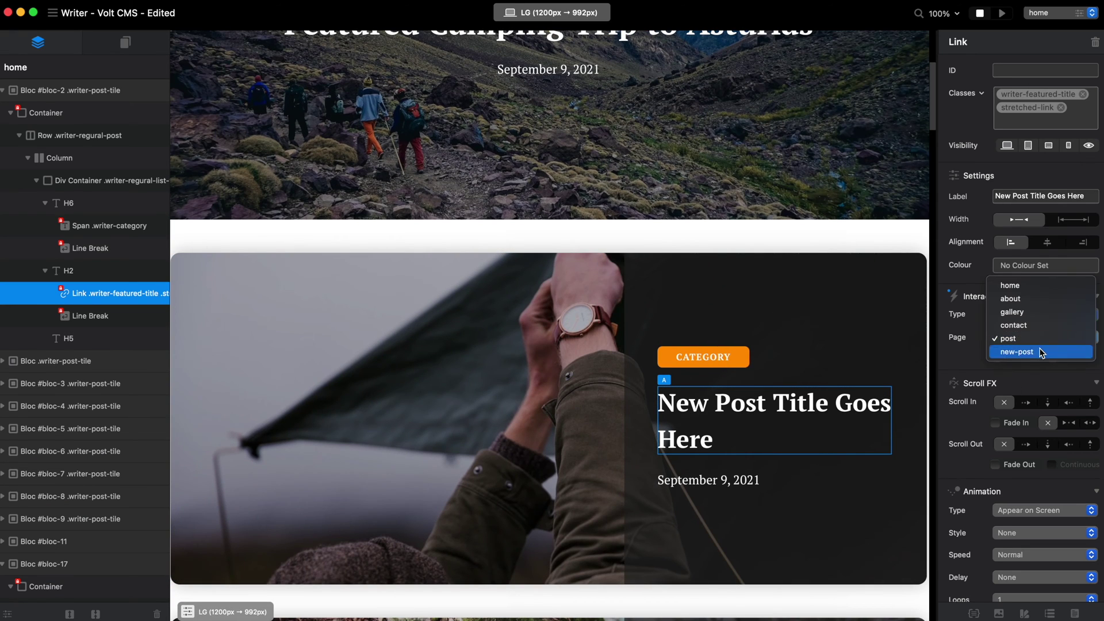
pyautogui.click(1041, 353)
pyautogui.click(1003, 14)
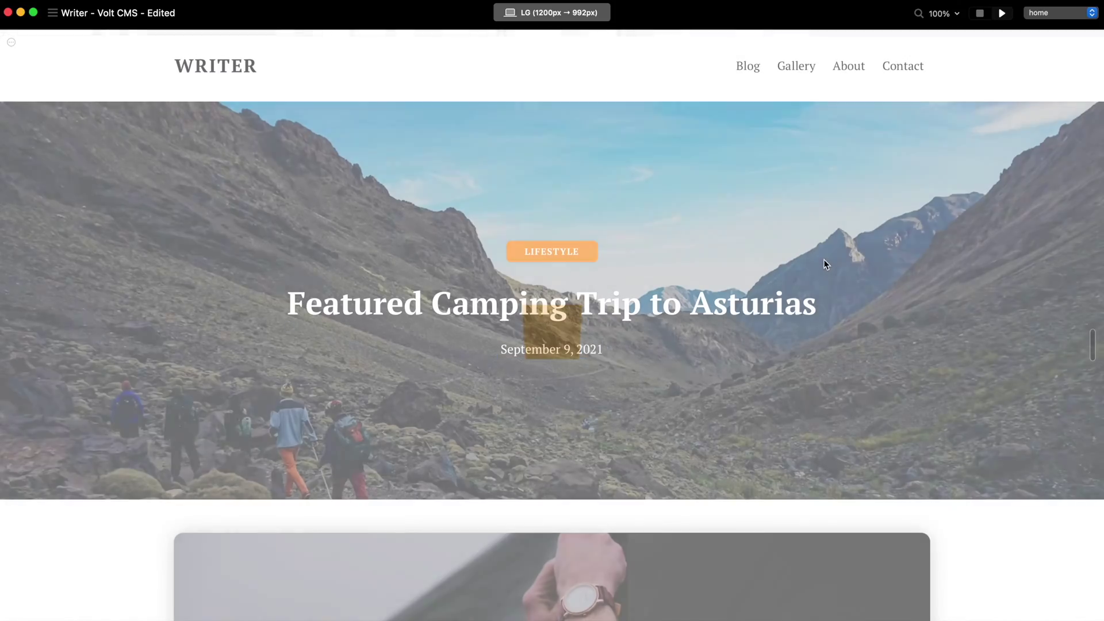
# - In the live preview, open the new post from its home page card
pyautogui.scroll(-5, 926, 279)
pyautogui.scroll(-3, 700, 350)
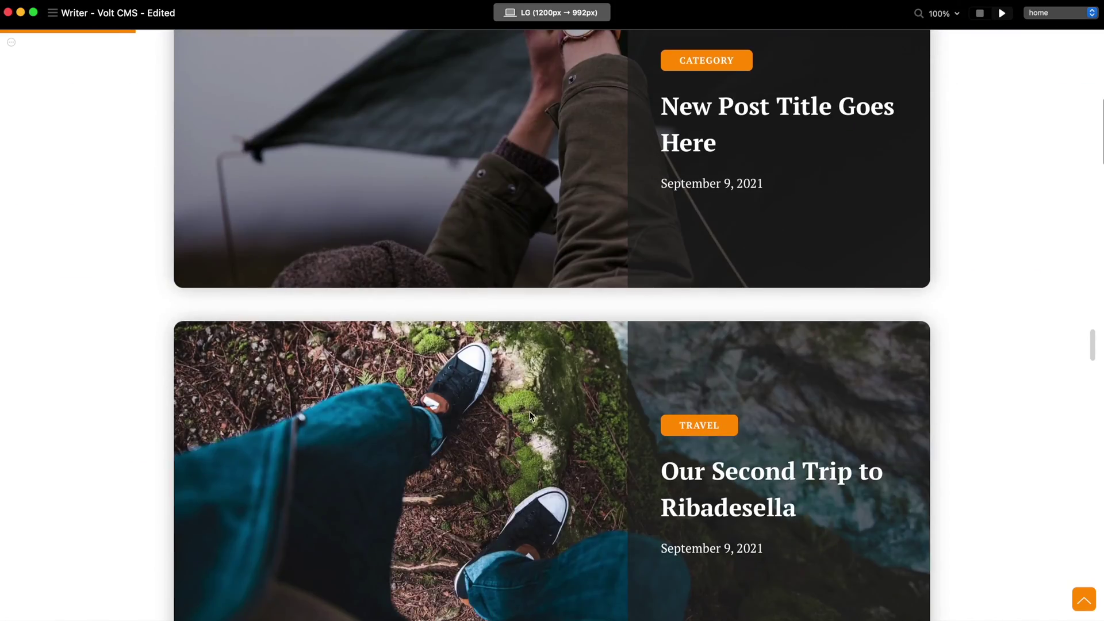
pyautogui.scroll(4, 532, 227)
pyautogui.click(508, 347)
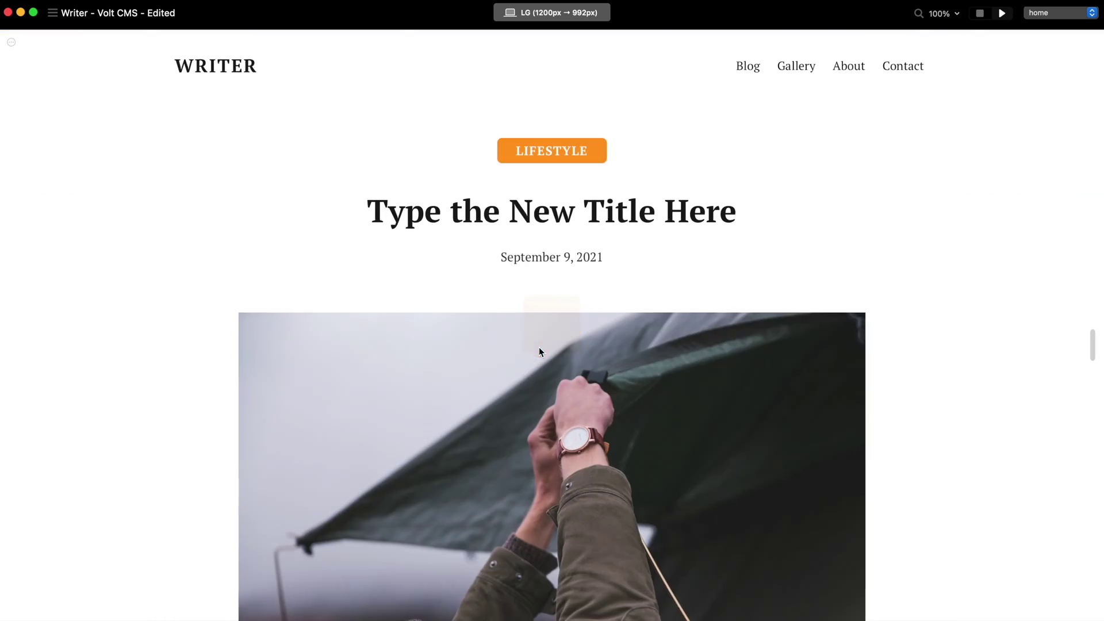
pyautogui.moveTo(343, 168); pyautogui.dragTo(794, 167)
pyautogui.click(799, 182)
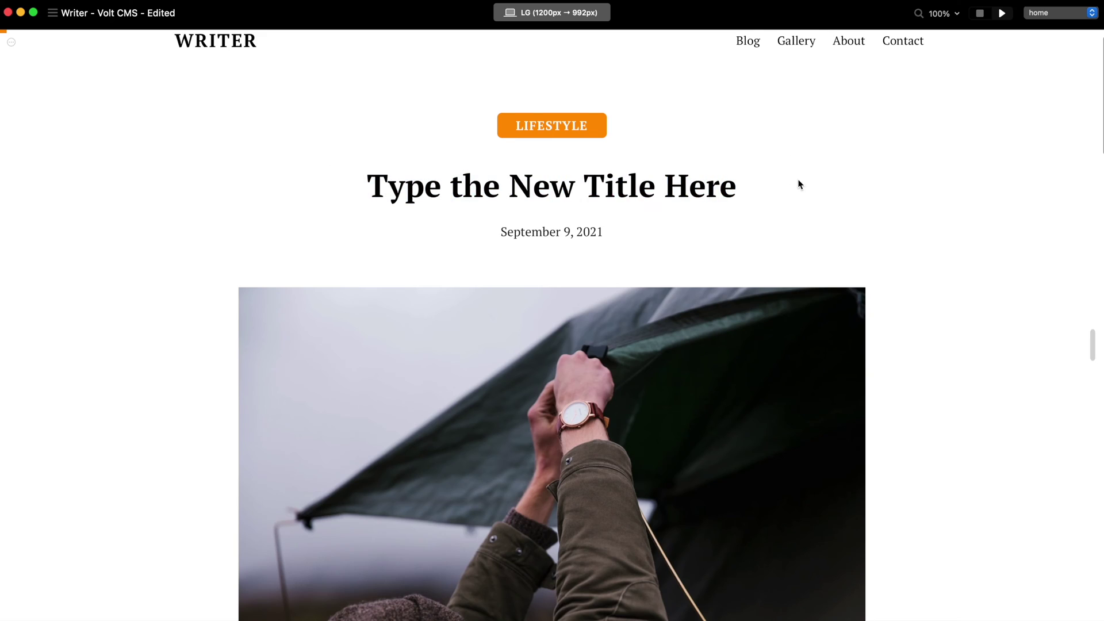
# - Browse the Blog page and the Asturias camping post, return home, and exit preview
pyautogui.scroll(1, 695, 67)
pyautogui.click(741, 64)
pyautogui.scroll(-10, 828, 345)
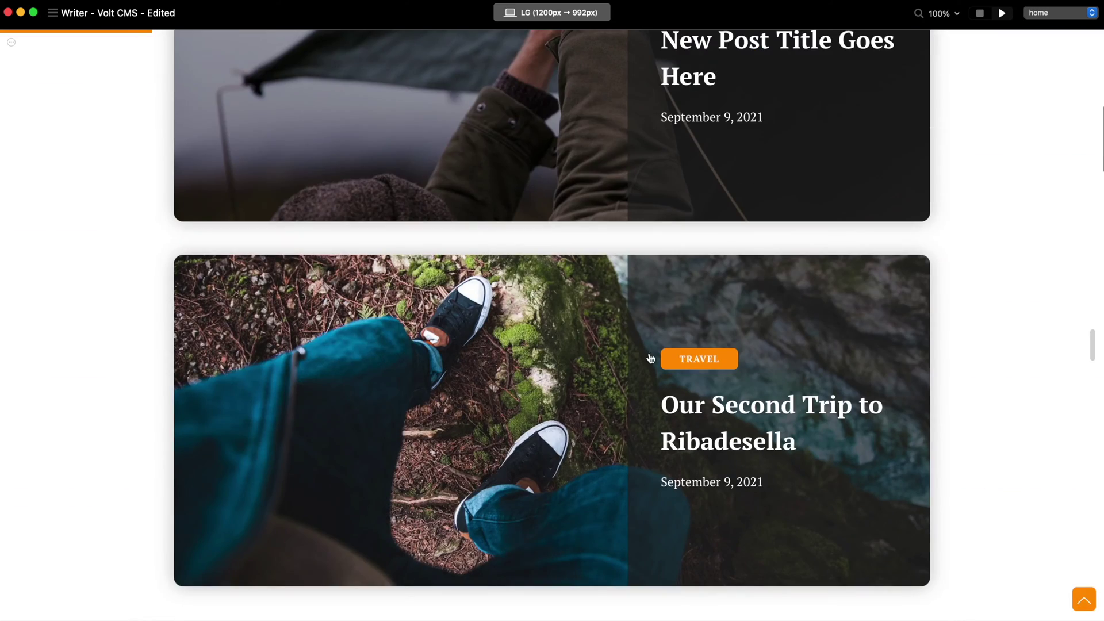
pyautogui.click(426, 366)
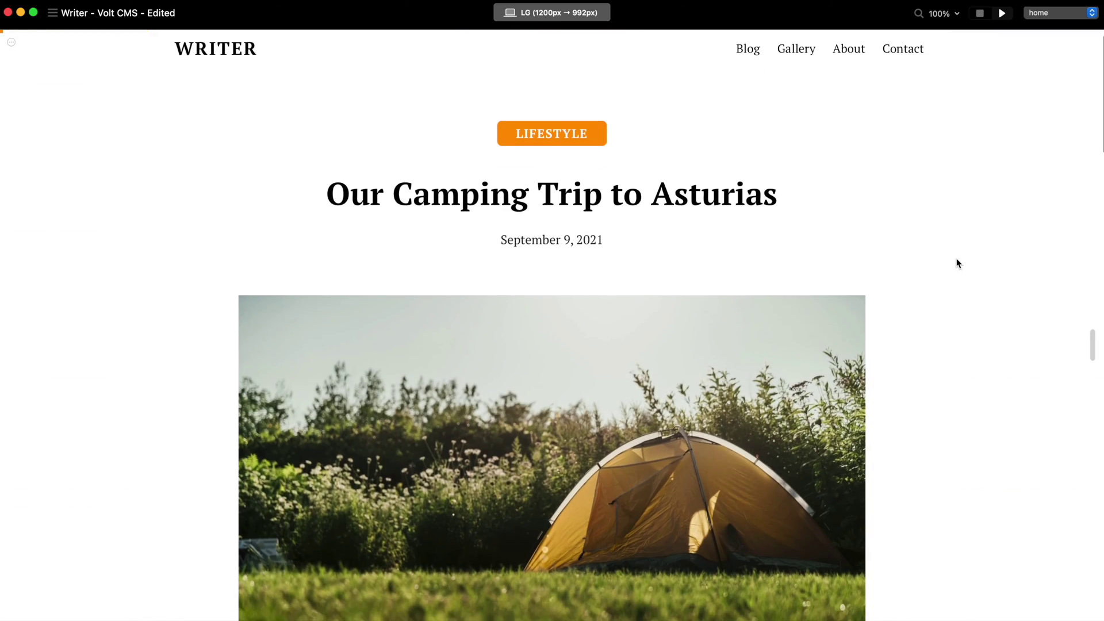
pyautogui.click(211, 59)
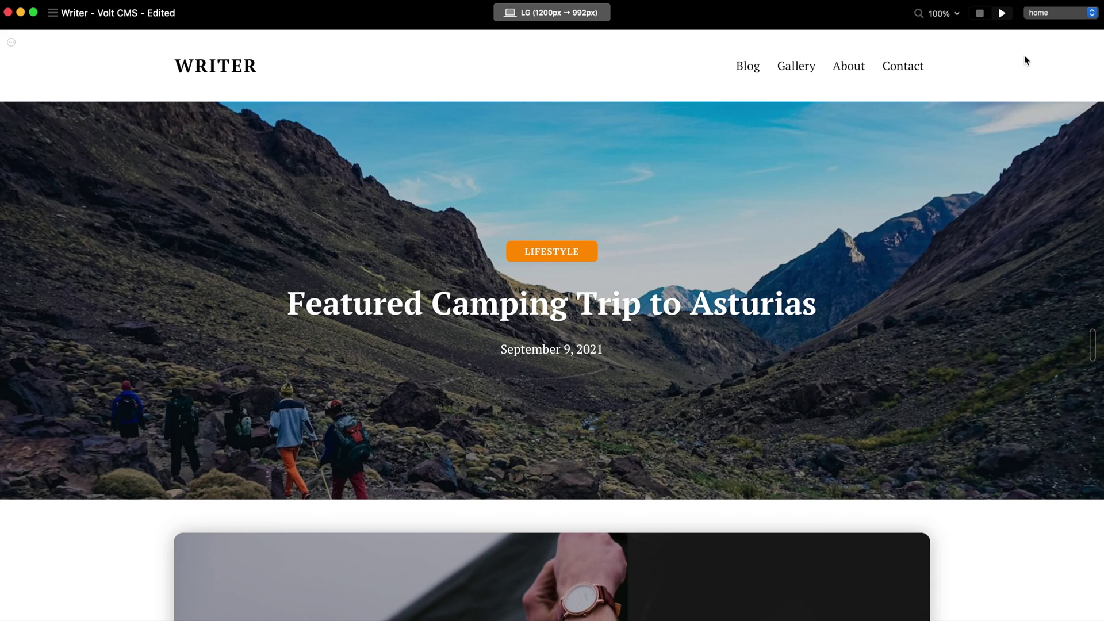
pyautogui.click(981, 14)
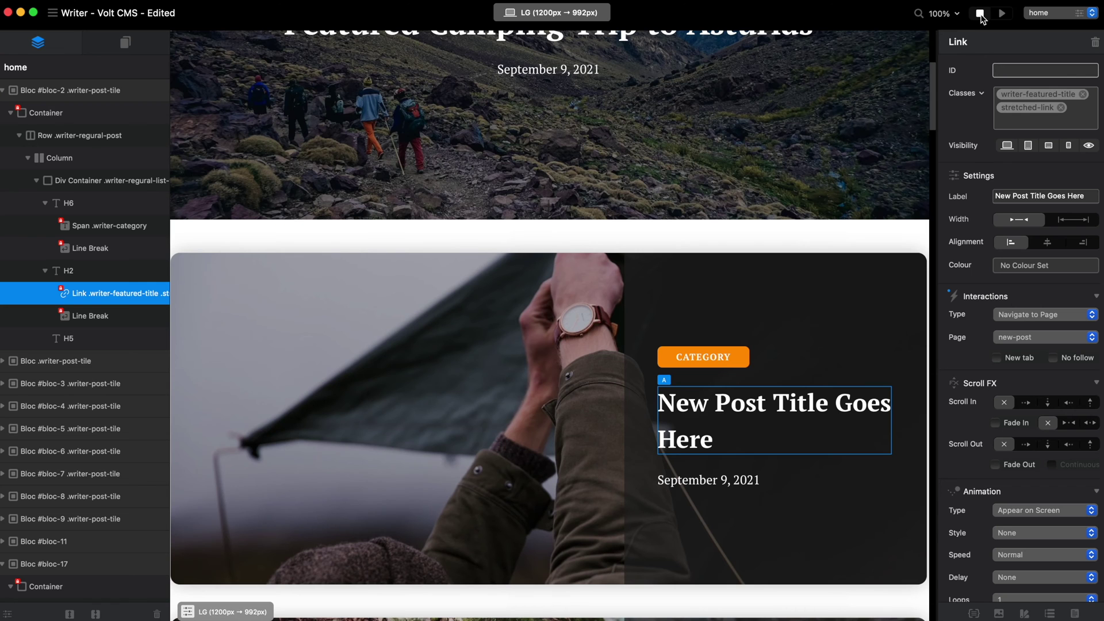
# - Check the screen-size breakpoint list, leaving it unchanged
pyautogui.scroll(5, 821, 190)
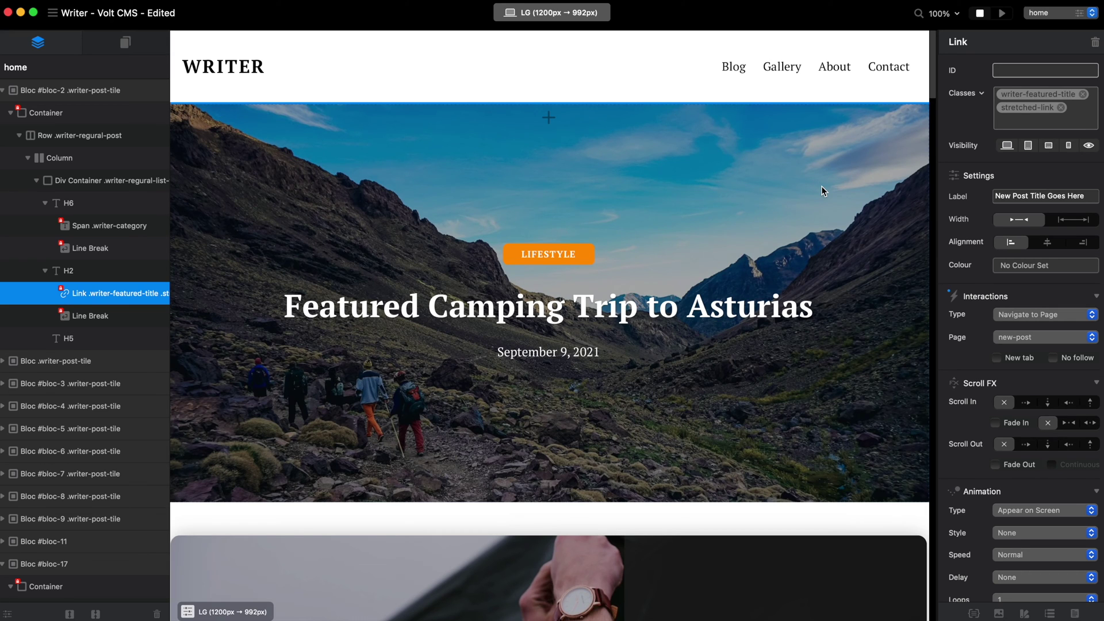
pyautogui.click(552, 12)
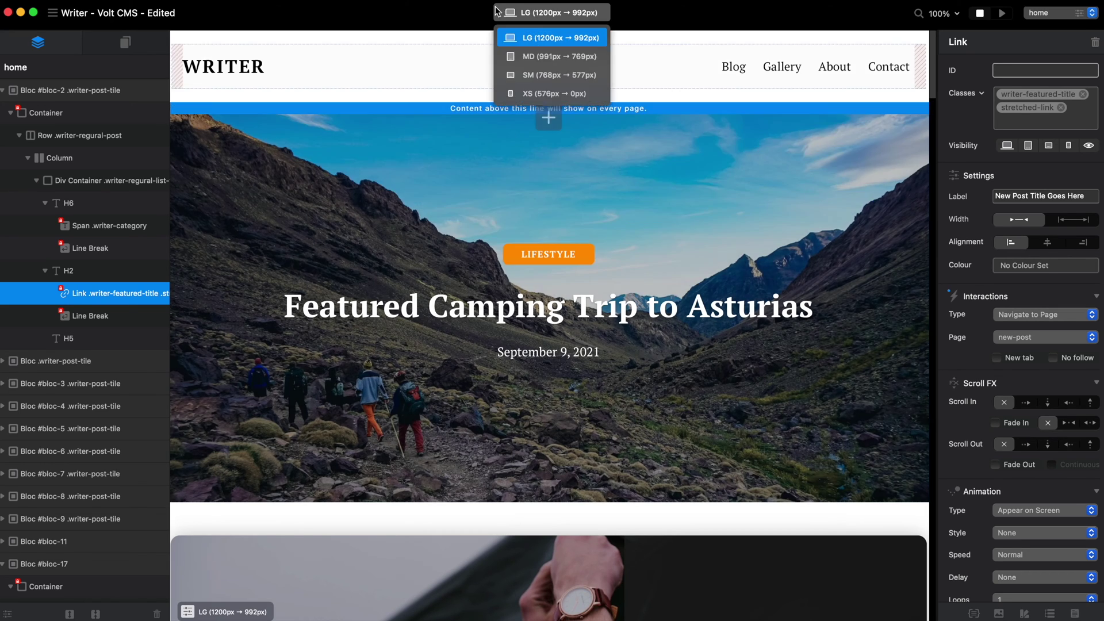
pyautogui.click(595, 391)
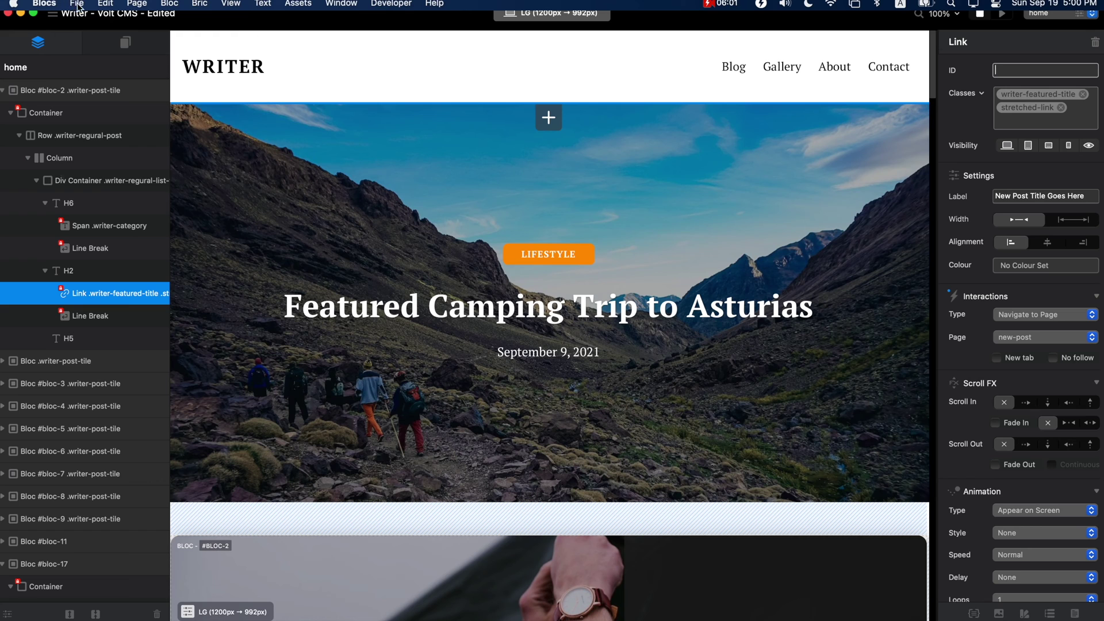
# - Export the whole project from File > Export, then search Spotlight for 'tra'
pyautogui.click(76, 3)
pyautogui.moveTo(123, 170)
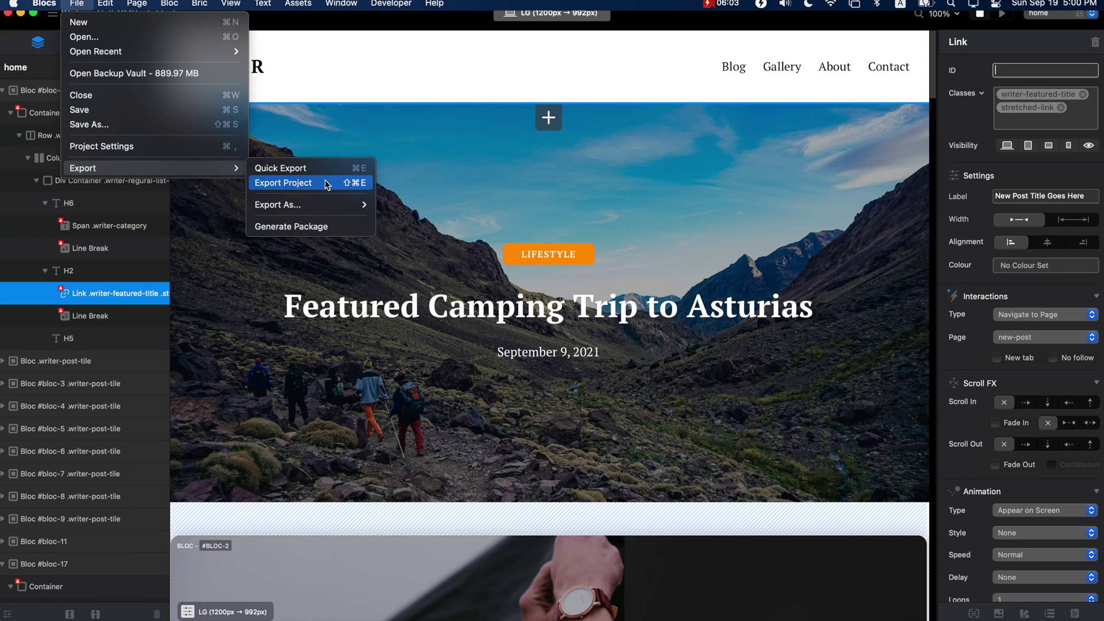
pyautogui.click(326, 184)
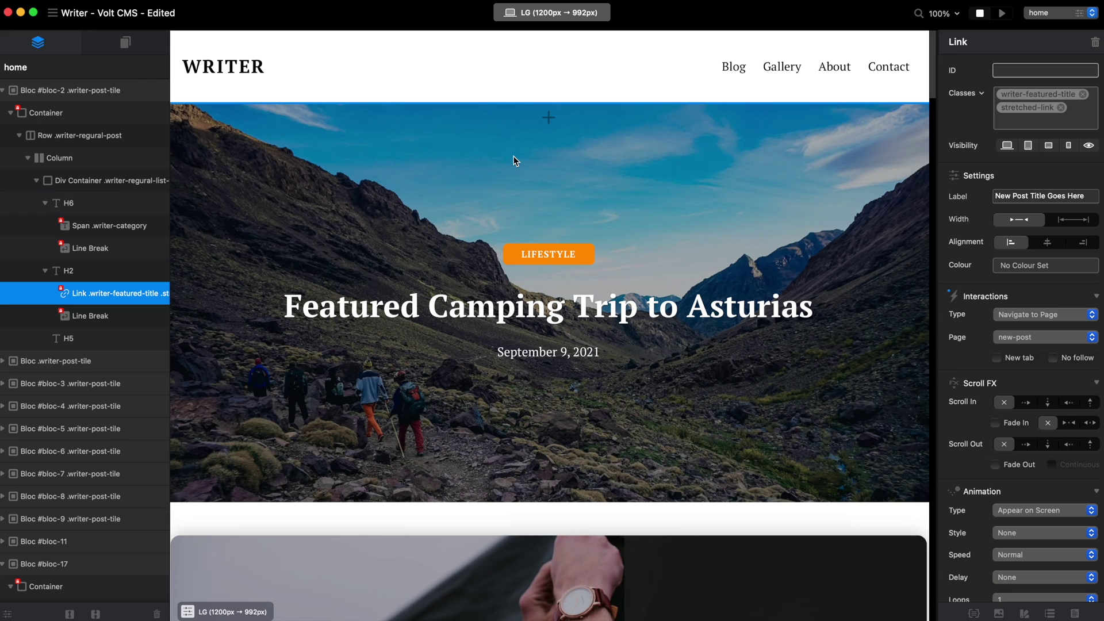
pyautogui.press('super+space')
pyautogui.write('tra')
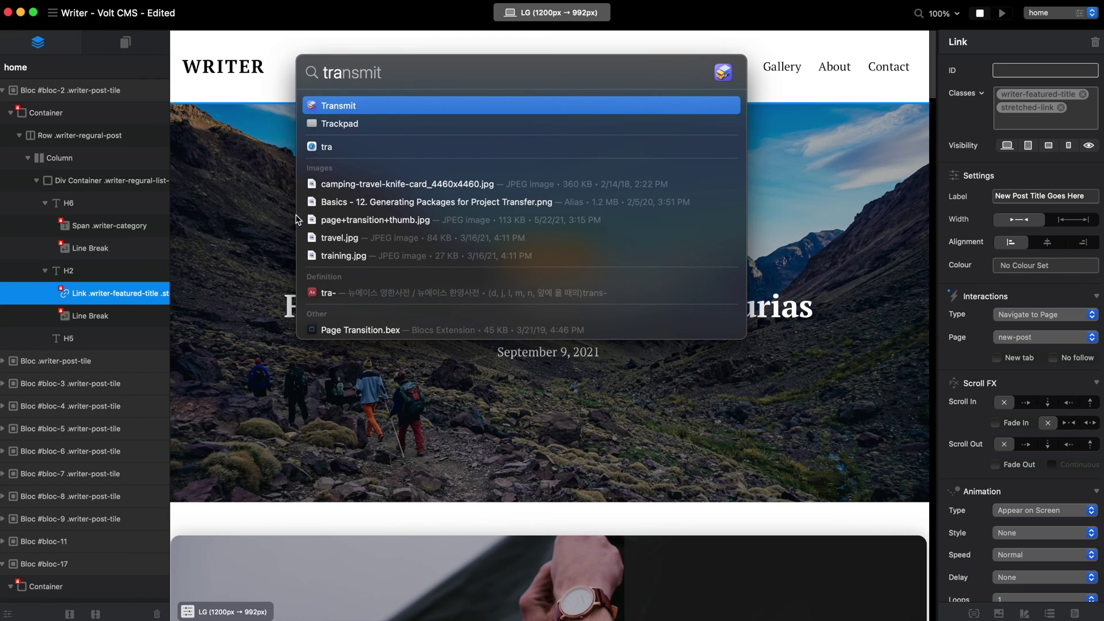
pyautogui.press('Return')
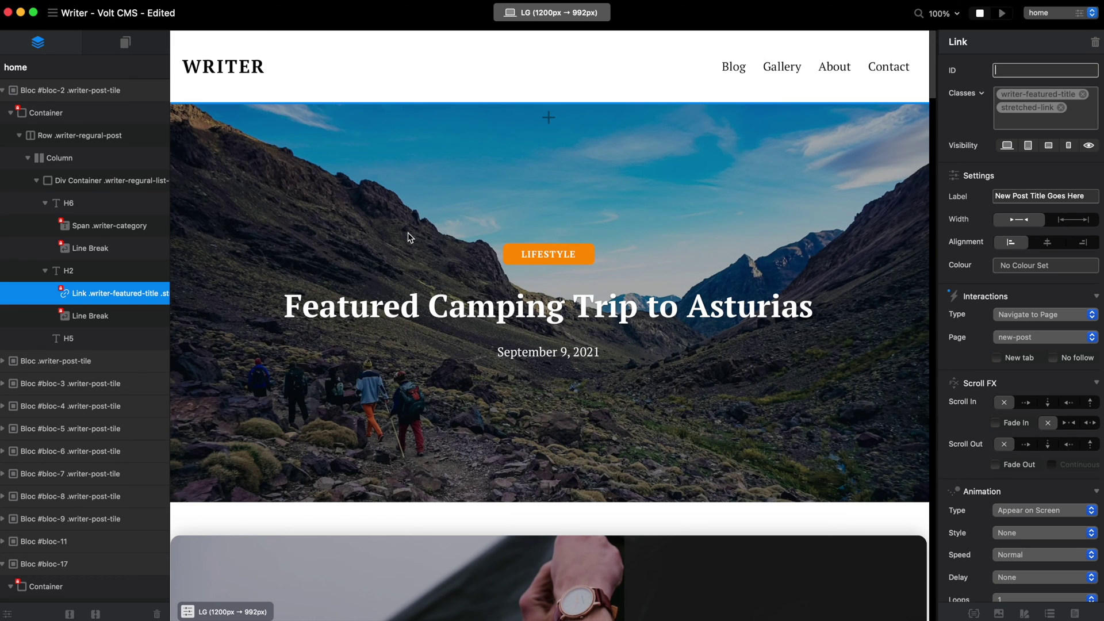
pyautogui.scroll(-5, 529, 196)
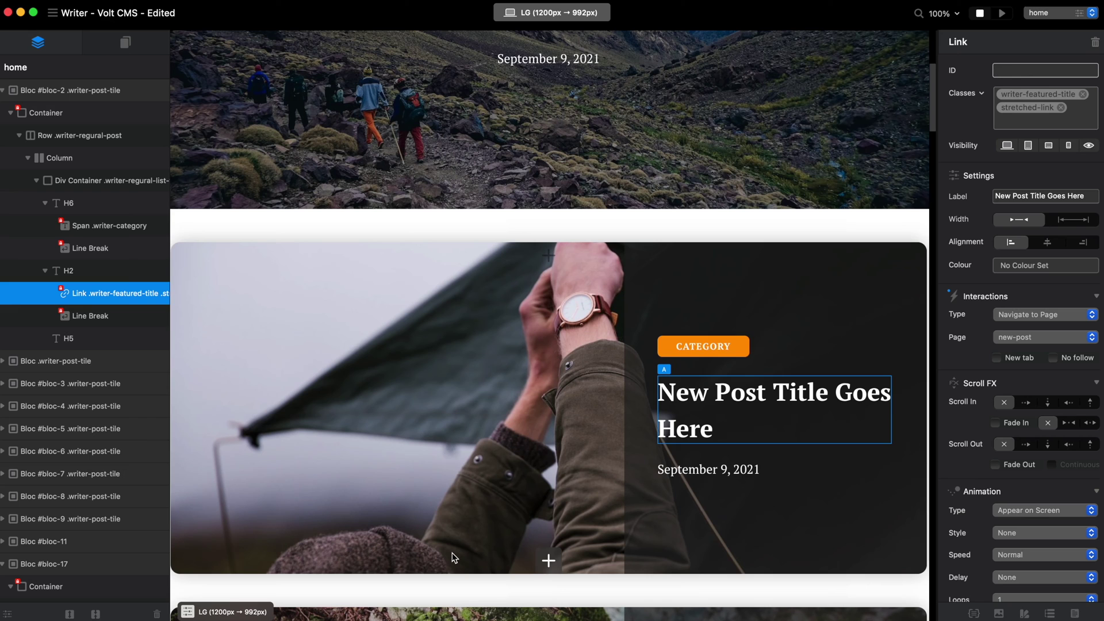
# - Open the blocsmaster.com favourite in Safari and enlarge the window to fill the screen
pyautogui.press('super+Tab')
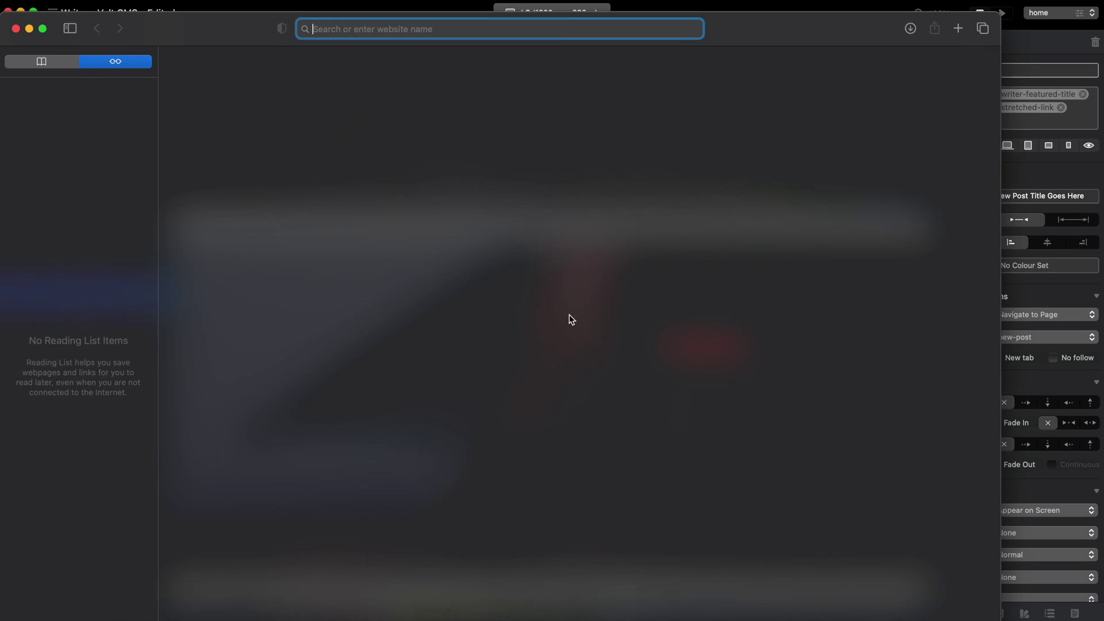
pyautogui.click(469, 147)
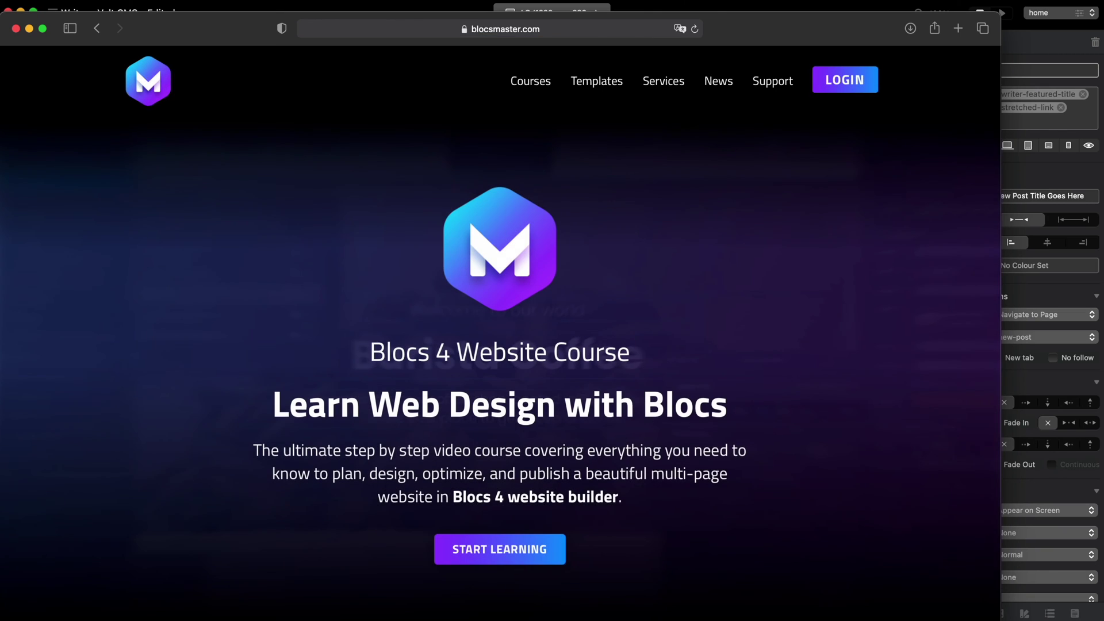
pyautogui.moveTo(1000, 618); pyautogui.dragTo(1101, 620)
pyautogui.moveTo(853, 42); pyautogui.dragTo(854, 29)
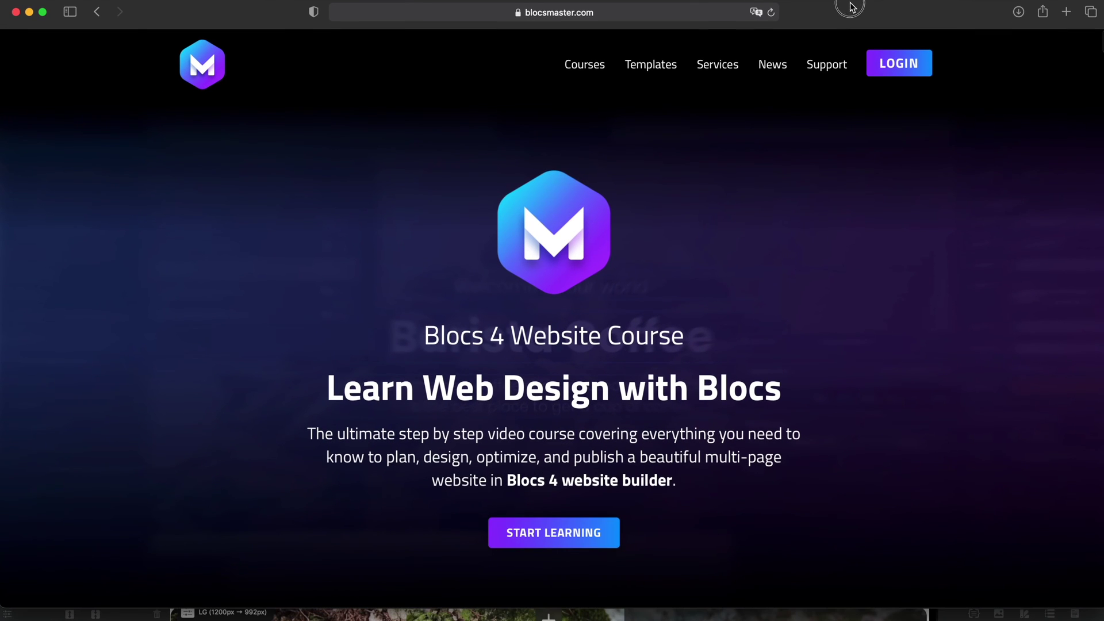
pyautogui.moveTo(1093, 609); pyautogui.dragTo(1099, 619)
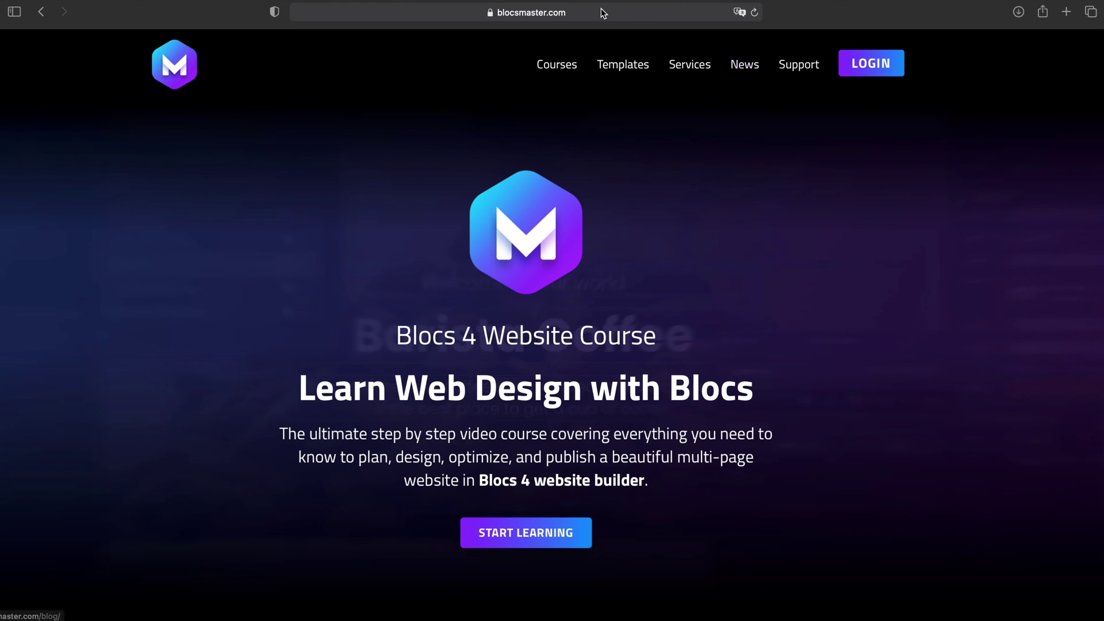
# - Go to blocsmaster.com/login, sign in with the saved credentials, and open News
pyautogui.click(489, 19)
pyautogui.click(503, 12)
pyautogui.write('//')
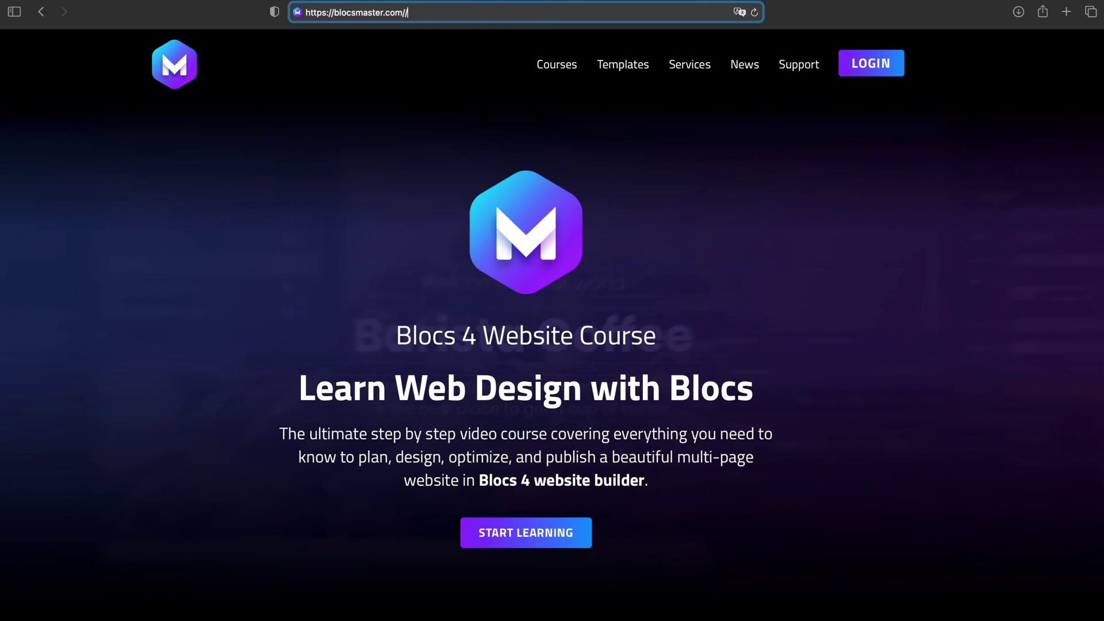
pyautogui.write('login/')
pyautogui.press('Return')
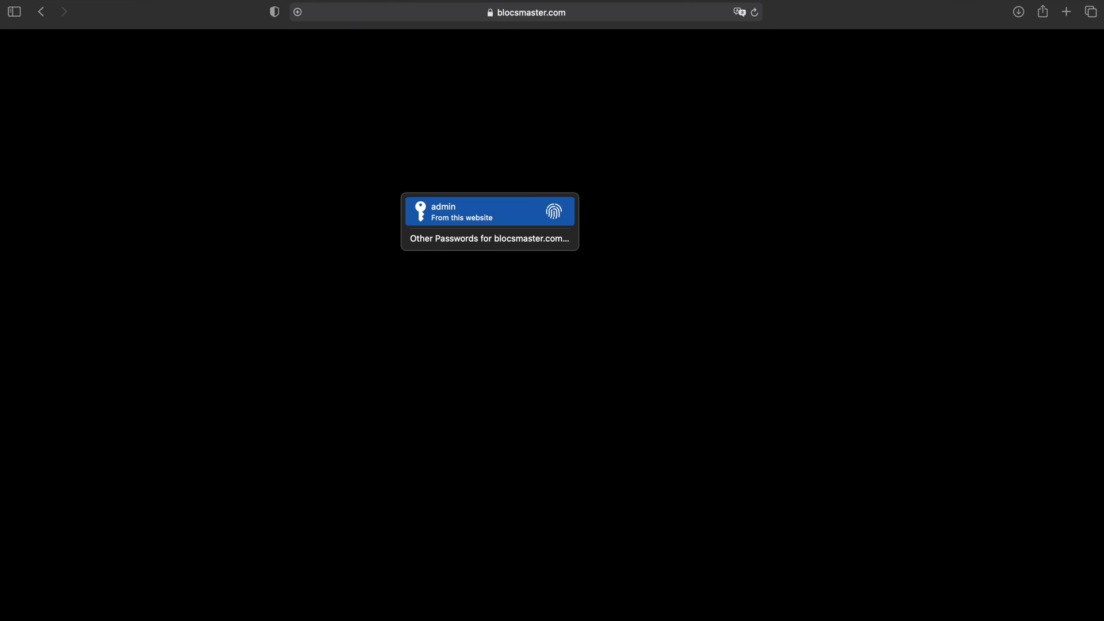
pyautogui.press('Return')
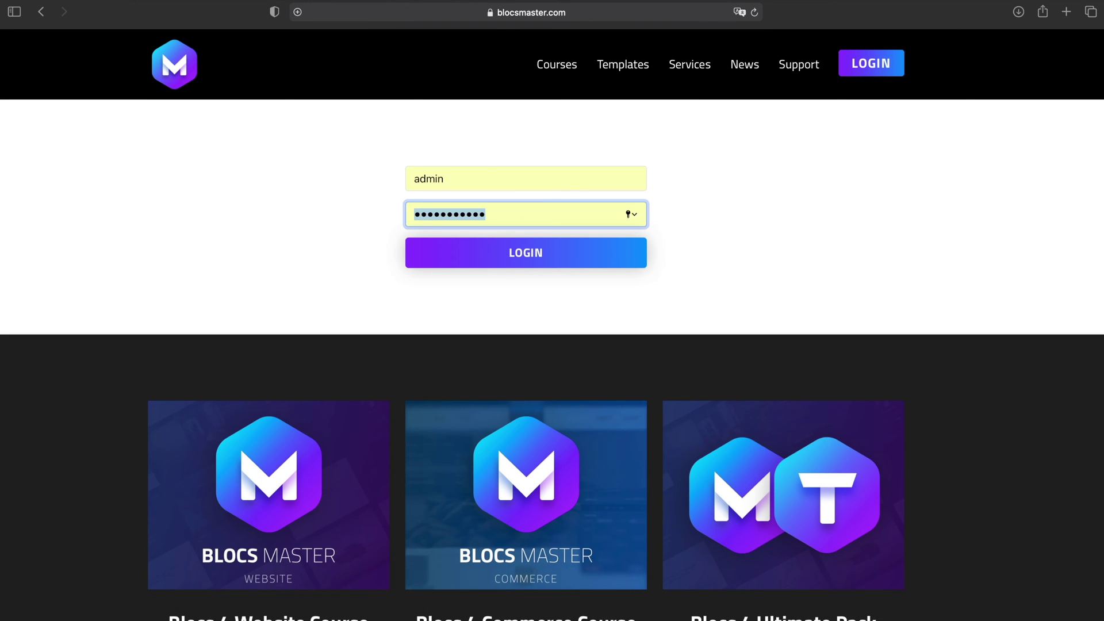
pyautogui.press('Return')
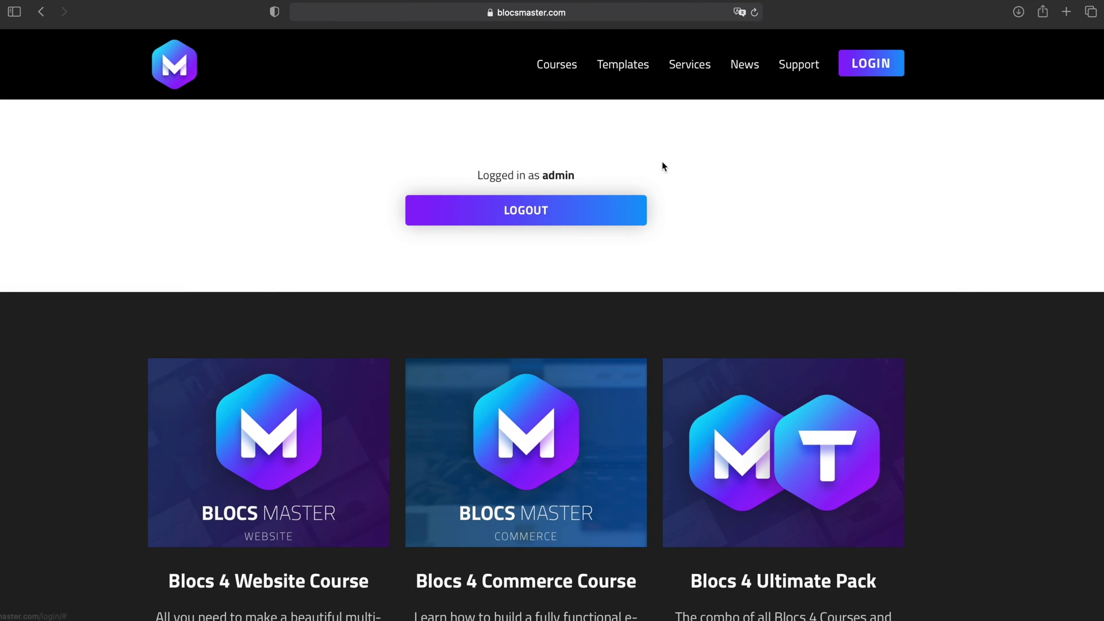
pyautogui.click(759, 65)
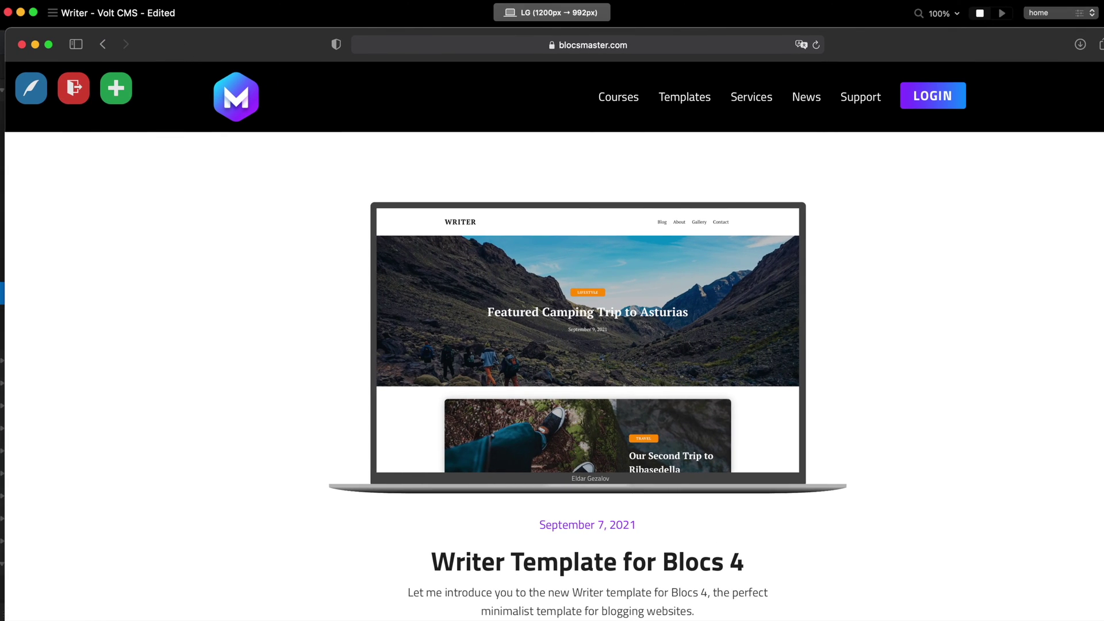
# - Maximise the browser, look over the News listing, and start a new post
pyautogui.moveTo(5, 610); pyautogui.dragTo(106, 597)
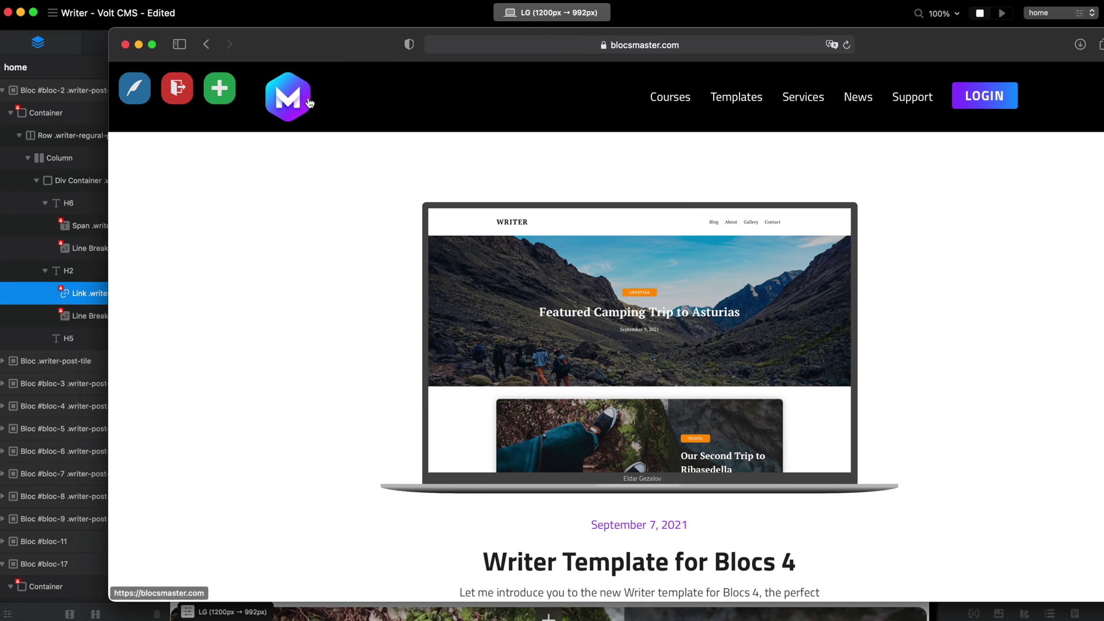
pyautogui.moveTo(316, 43); pyautogui.dragTo(211, 12)
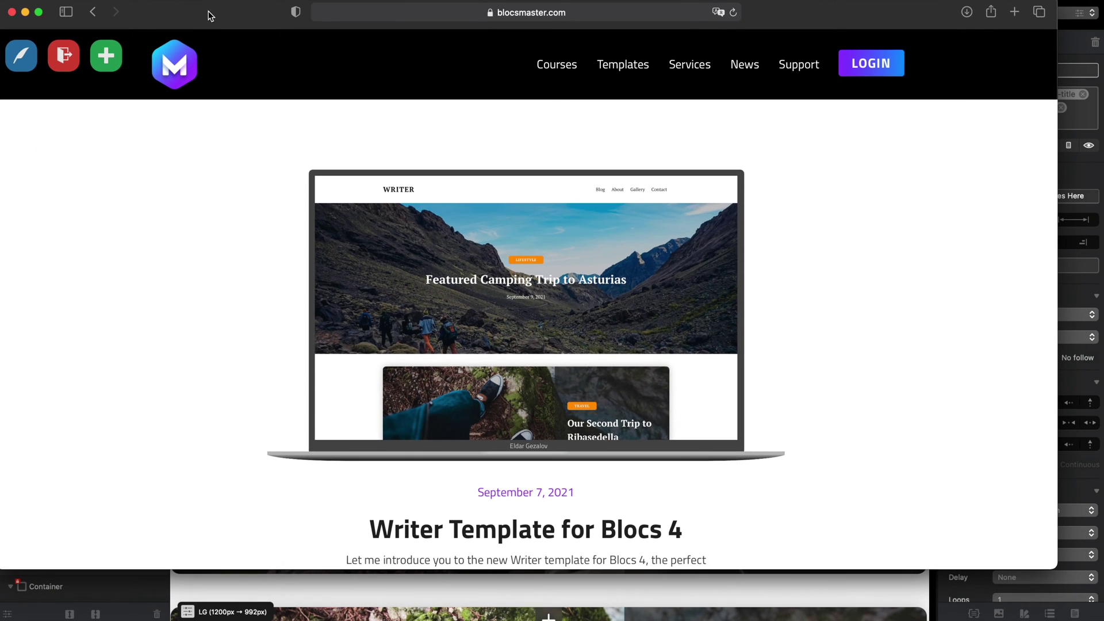
pyautogui.moveTo(1057, 569); pyautogui.dragTo(1097, 615)
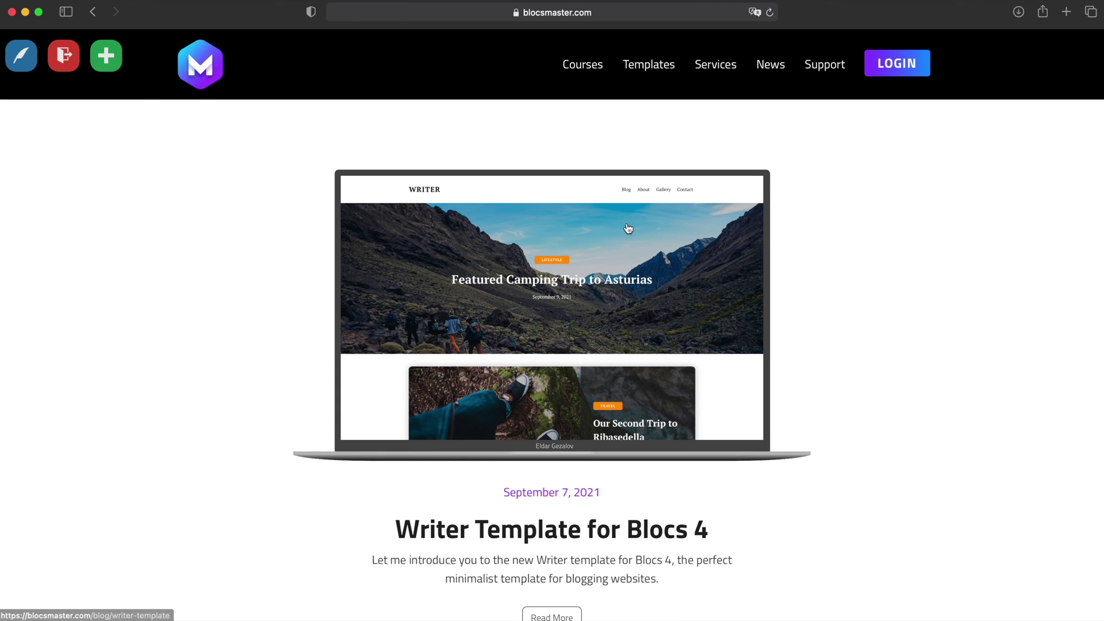
pyautogui.scroll(-10, 638, 244)
pyautogui.scroll(6, 642, 248)
pyautogui.scroll(-6, 632, 239)
pyautogui.scroll(6, 619, 226)
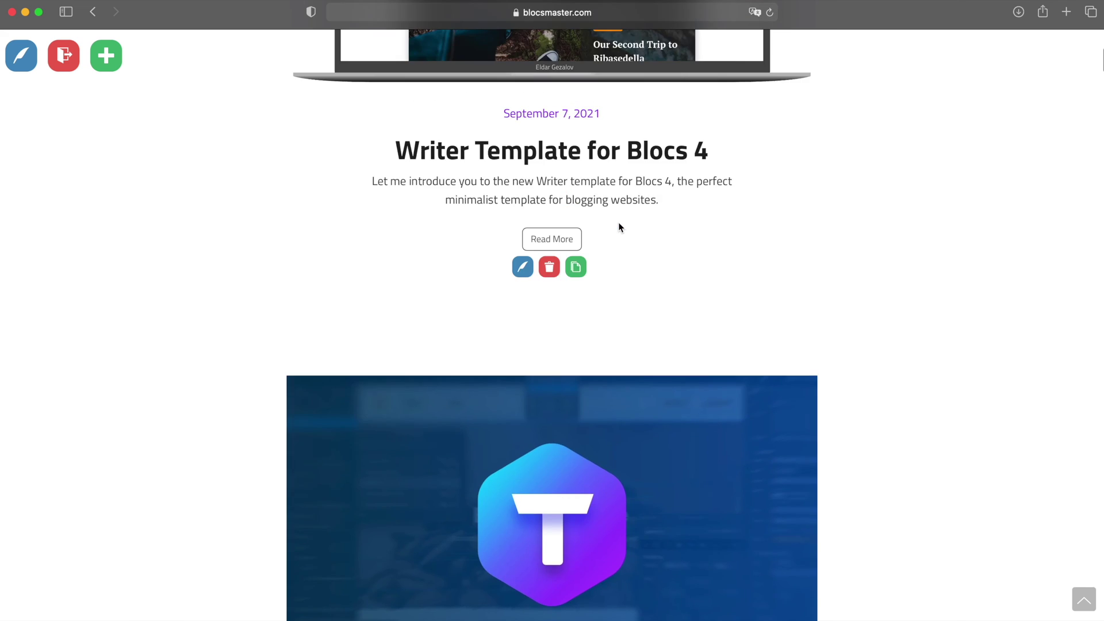
pyautogui.click(106, 56)
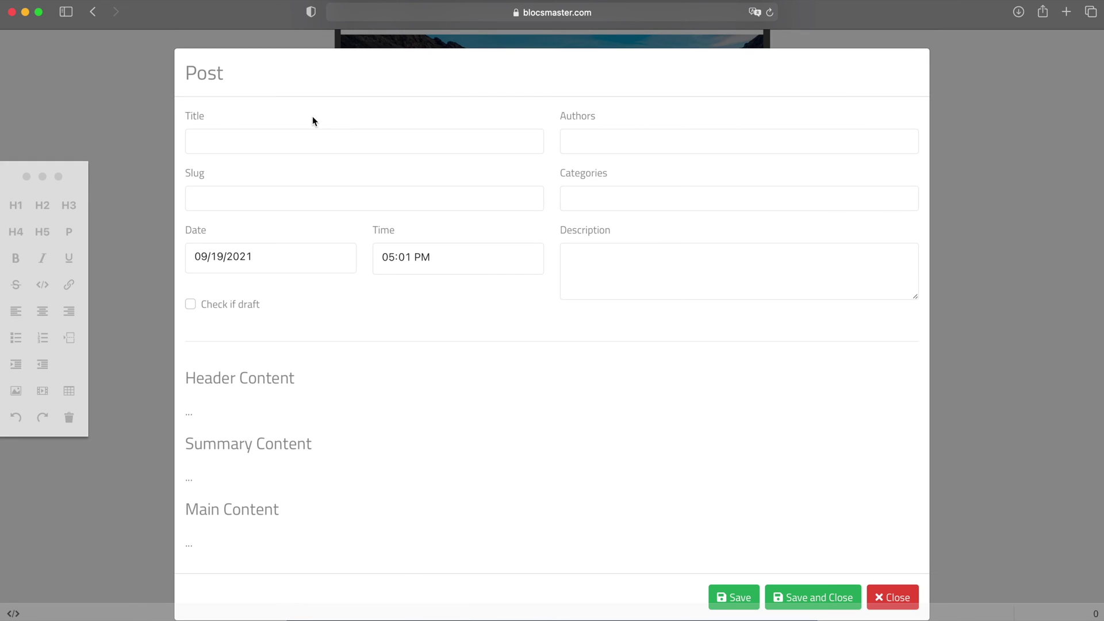
# - Give the post title 'Test', category 'ask' and description 'asdf'
pyautogui.click(266, 148)
pyautogui.write('Test')
pyautogui.click(638, 149)
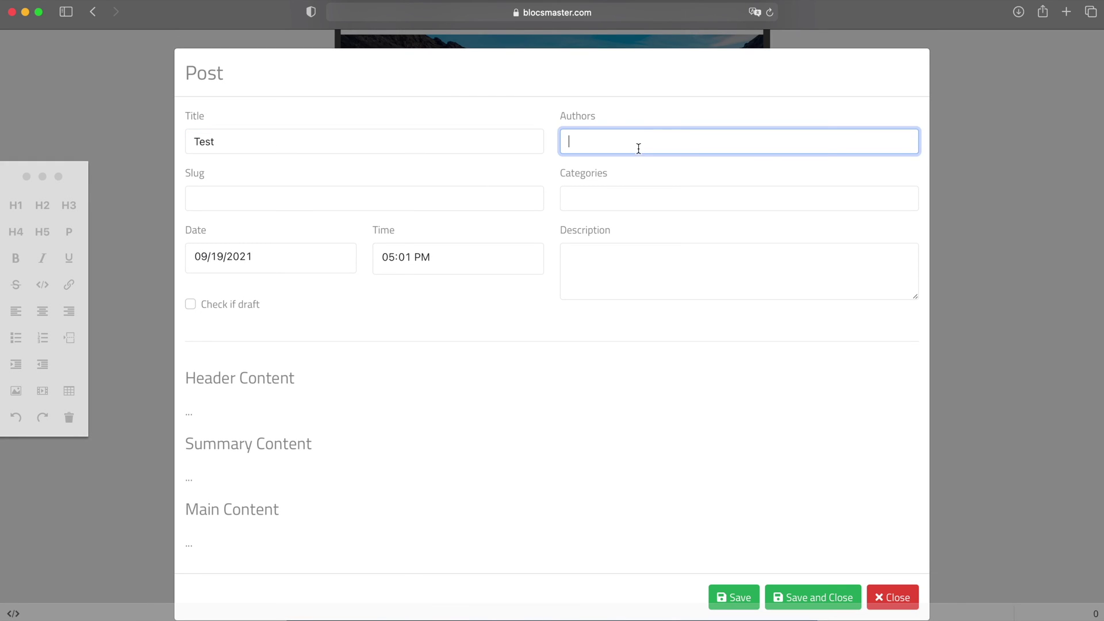
pyautogui.click(612, 204)
pyautogui.write('ask')
pyautogui.click(605, 259)
pyautogui.write('asdf')
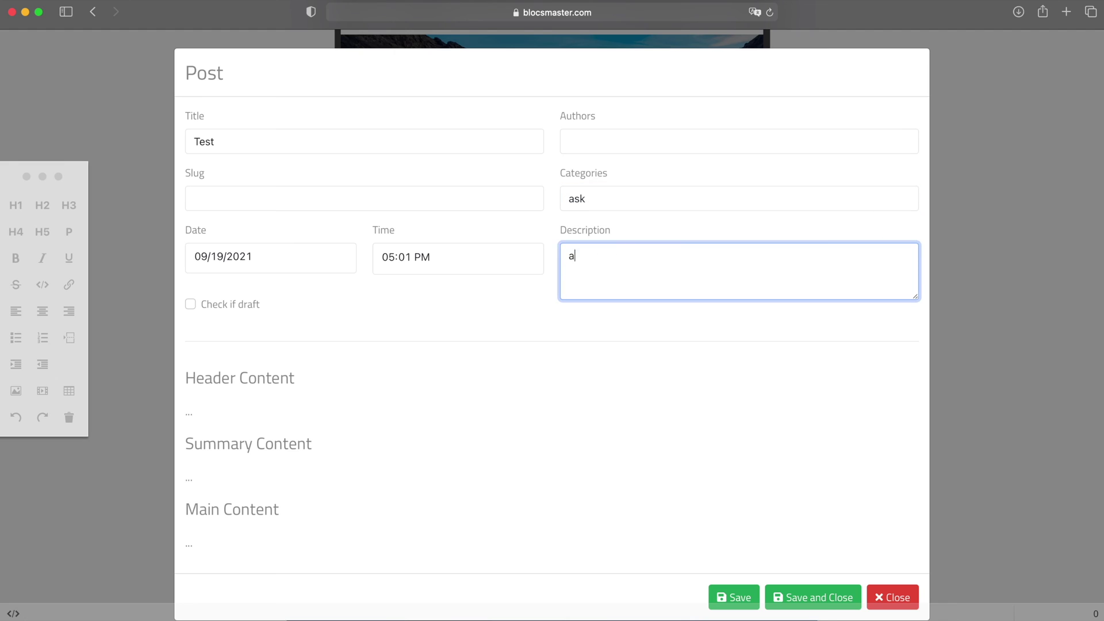
# - Fill Header, Summary and Main Content with 'asdf', then save and close the post
pyautogui.click(253, 407)
pyautogui.write('asdf')
pyautogui.click(259, 479)
pyautogui.write('asdf')
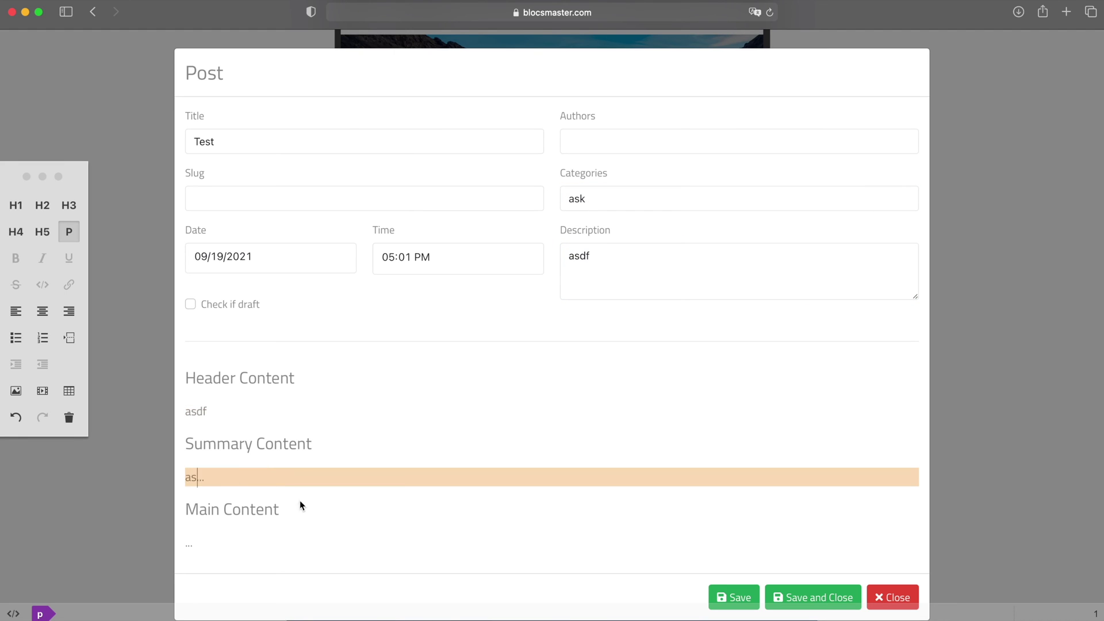
pyautogui.click(231, 547)
pyautogui.write('asdf')
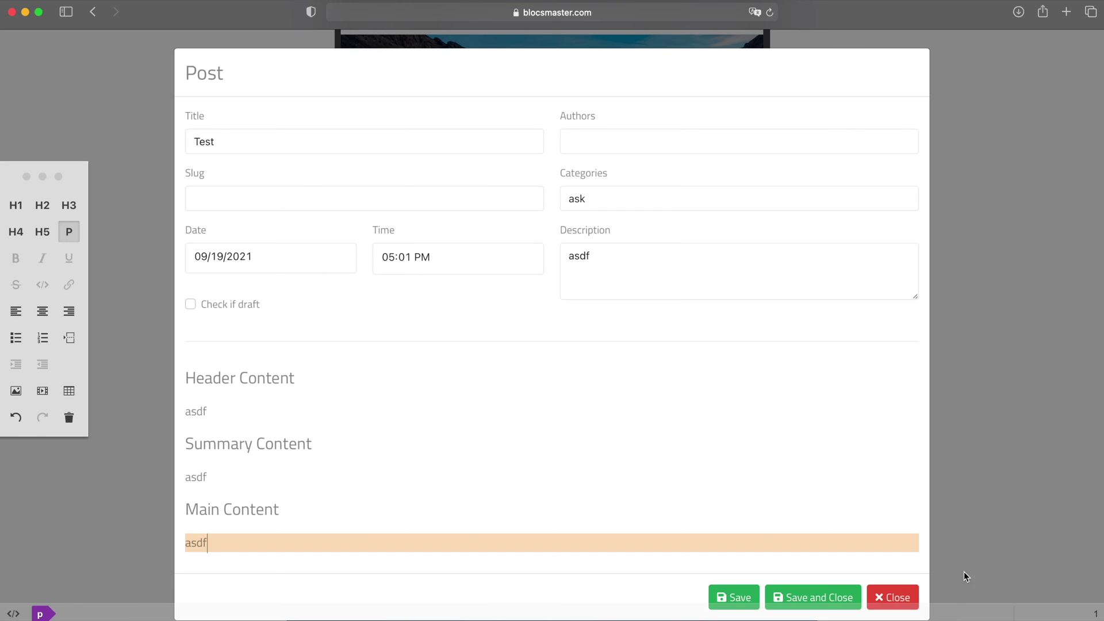
pyautogui.click(738, 592)
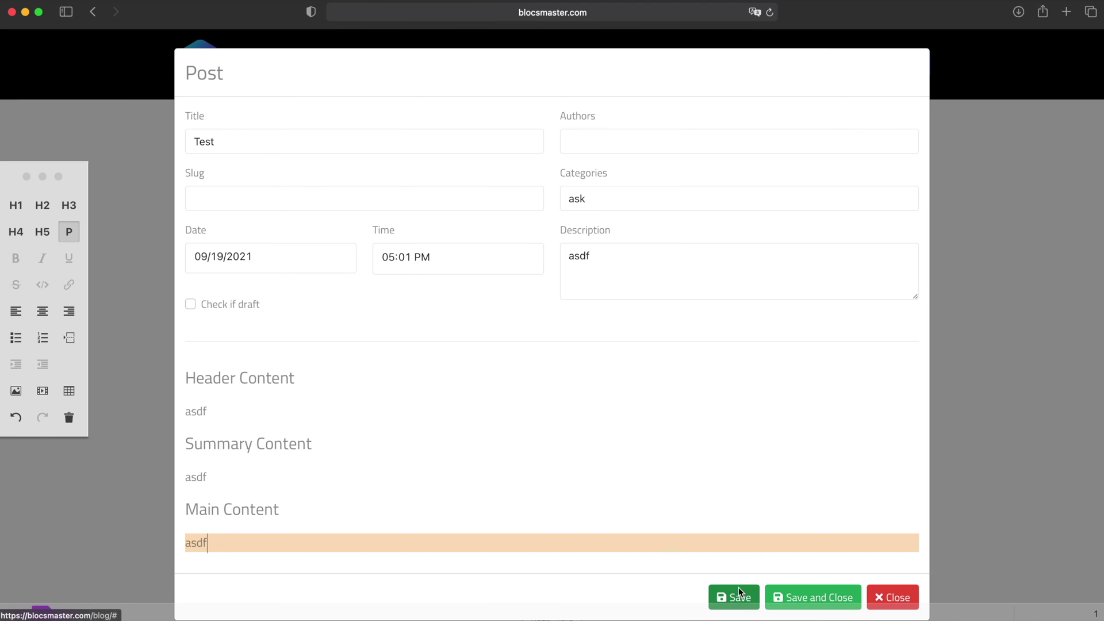
pyautogui.click(798, 591)
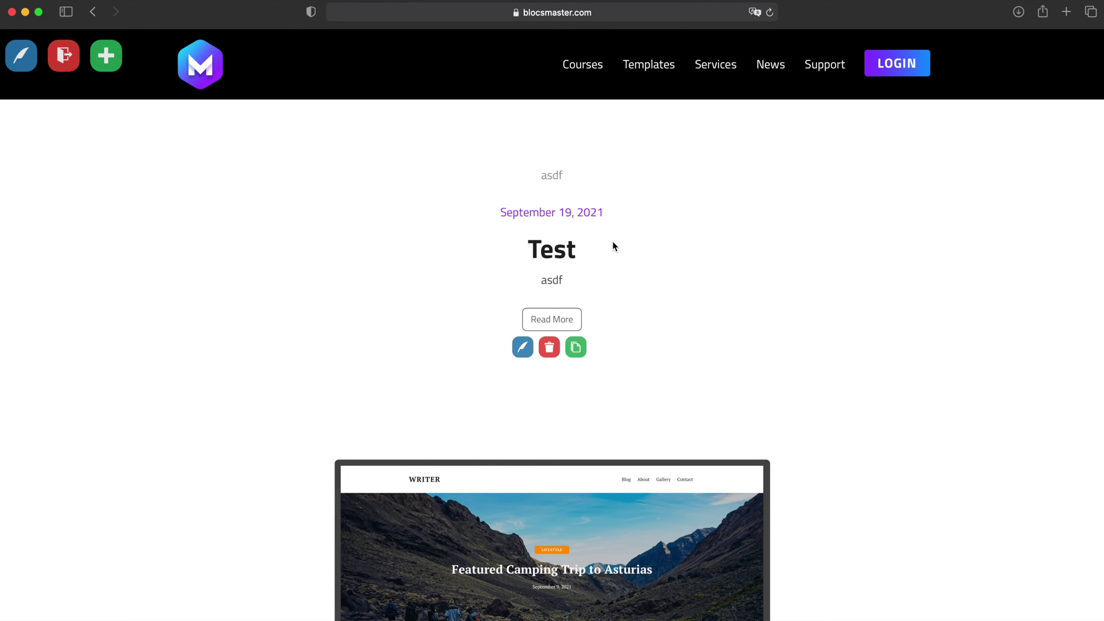
# - Delete the Test post, confirming in the Delete Post? dialog
pyautogui.click(550, 348)
pyautogui.click(674, 331)
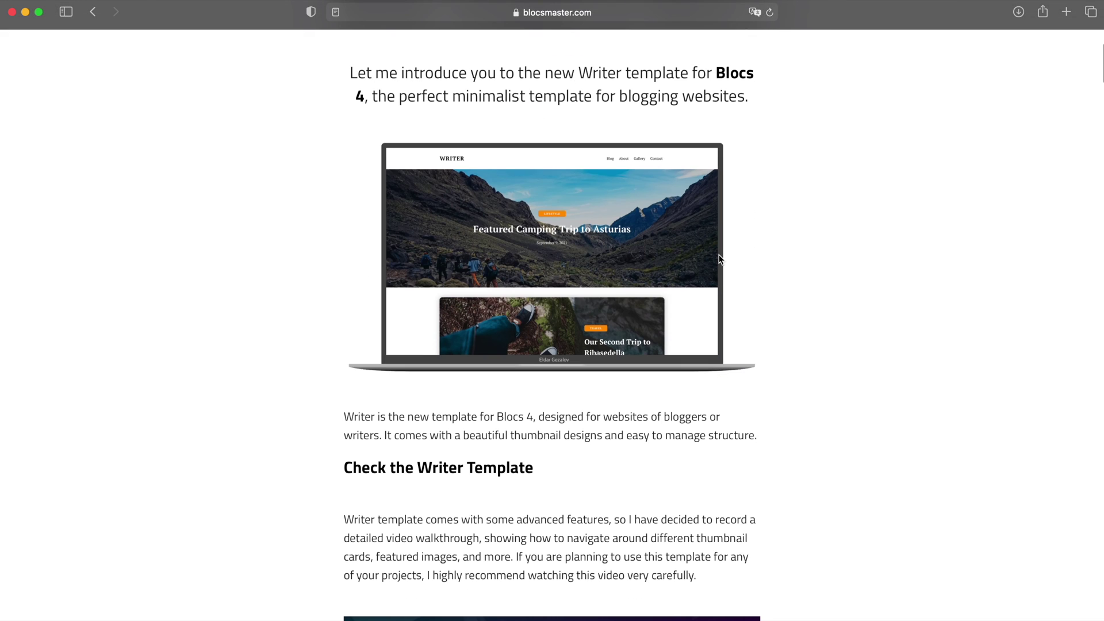
pyautogui.scroll(-5, 717, 257)
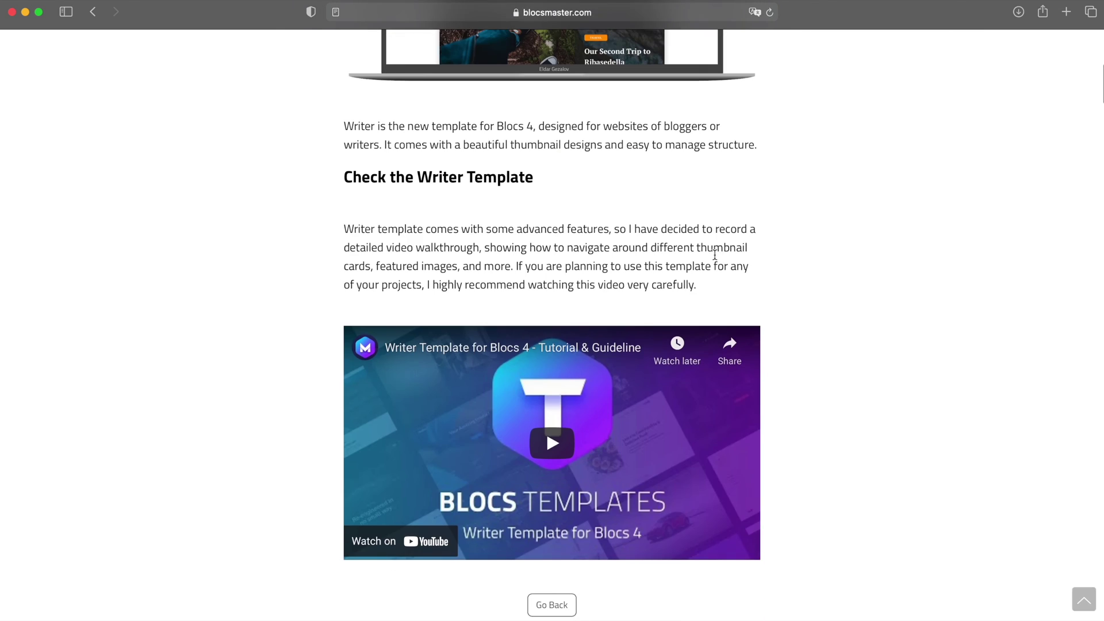
# - Read through the article and follow Next Post links to New Custom Blocs Pack
pyautogui.scroll(8, 715, 254)
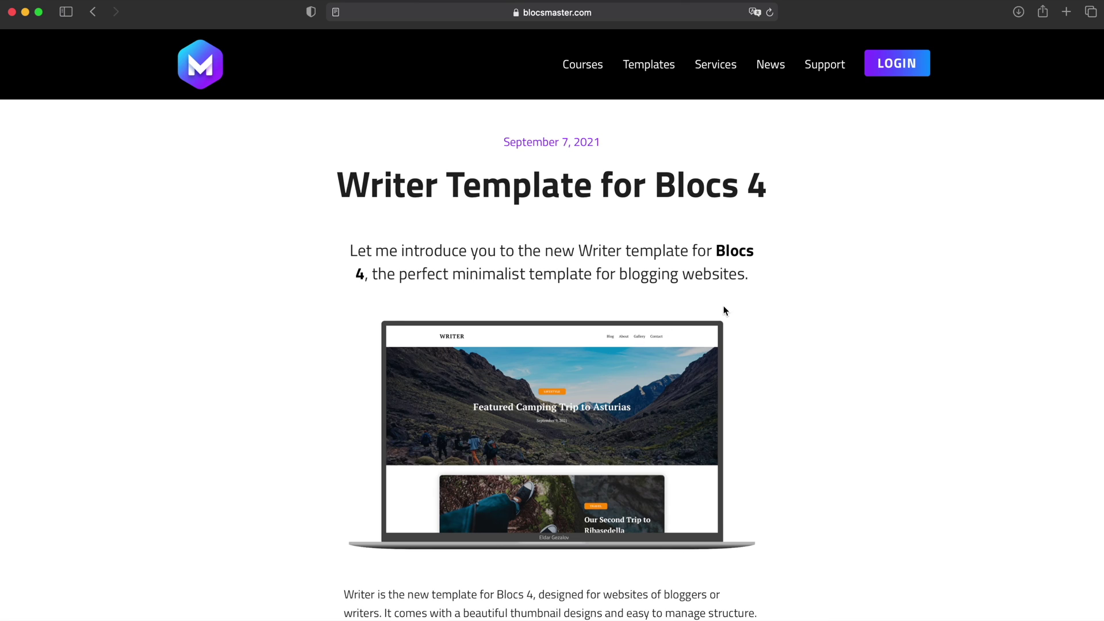
pyautogui.scroll(-10, 721, 276)
pyautogui.scroll(9, 581, 279)
pyautogui.scroll(-5, 595, 278)
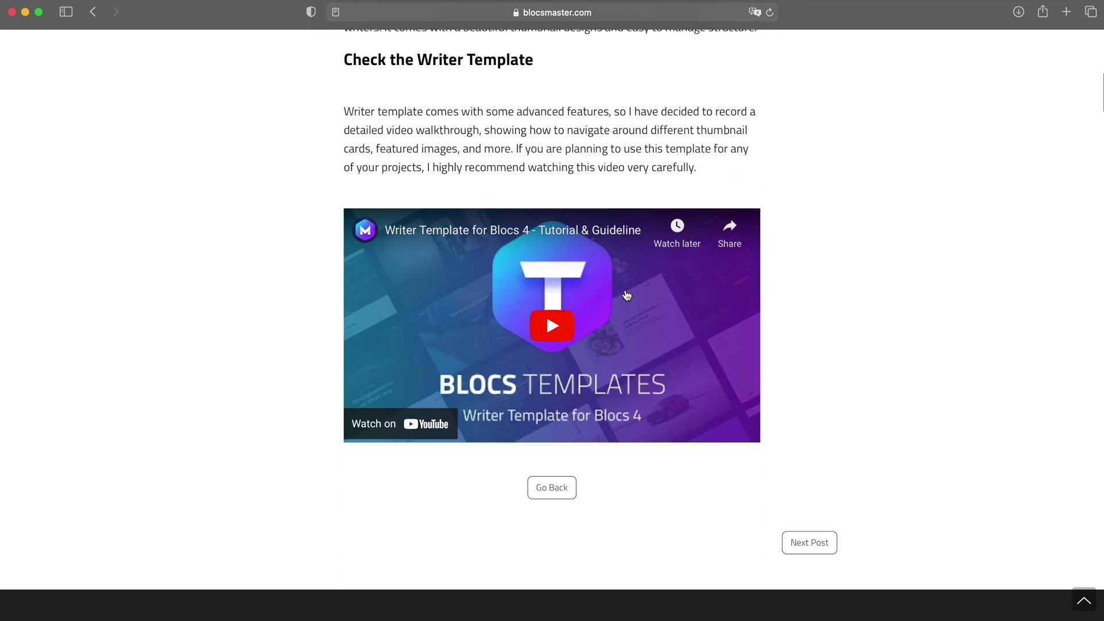
pyautogui.click(824, 542)
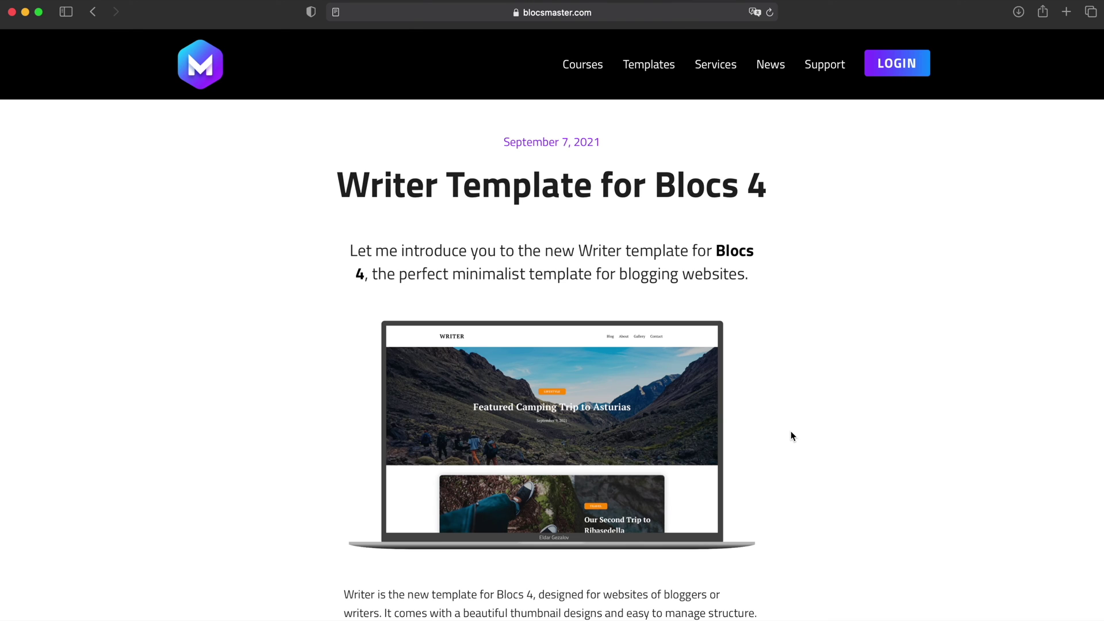
pyautogui.scroll(-10, 794, 436)
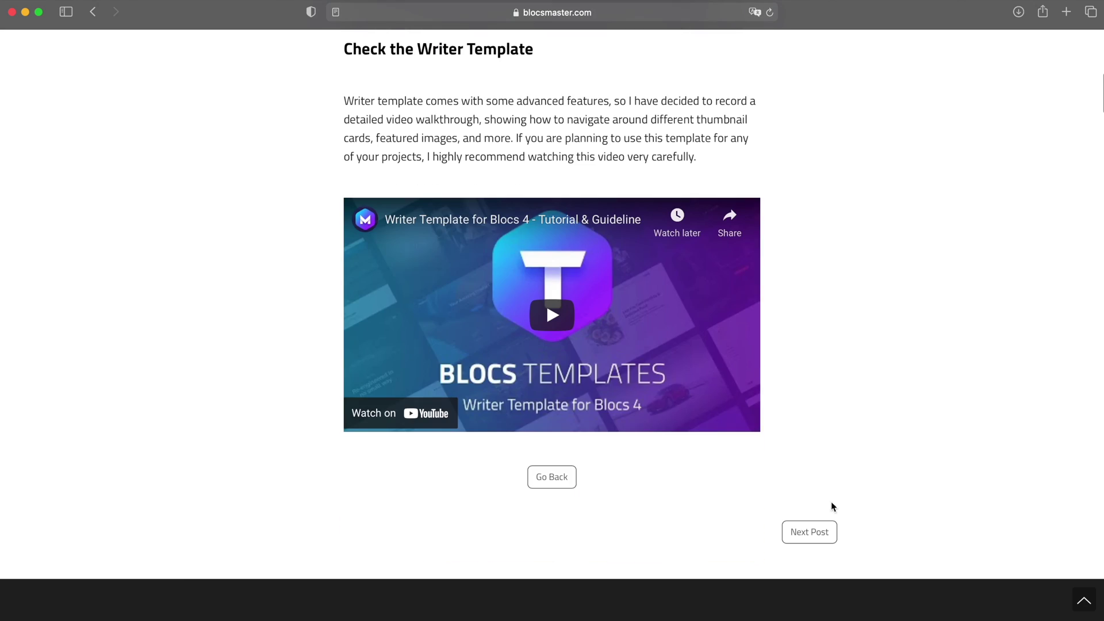
pyautogui.click(831, 531)
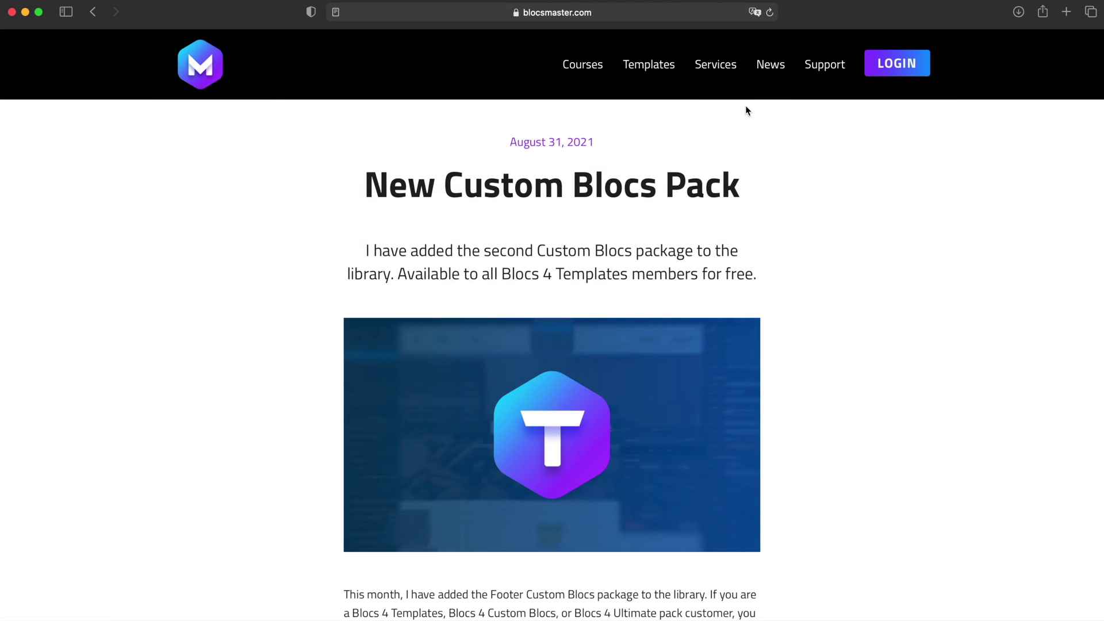
# - Open New Custom Blocs Pack from the News listing, then return to News
pyautogui.click(772, 68)
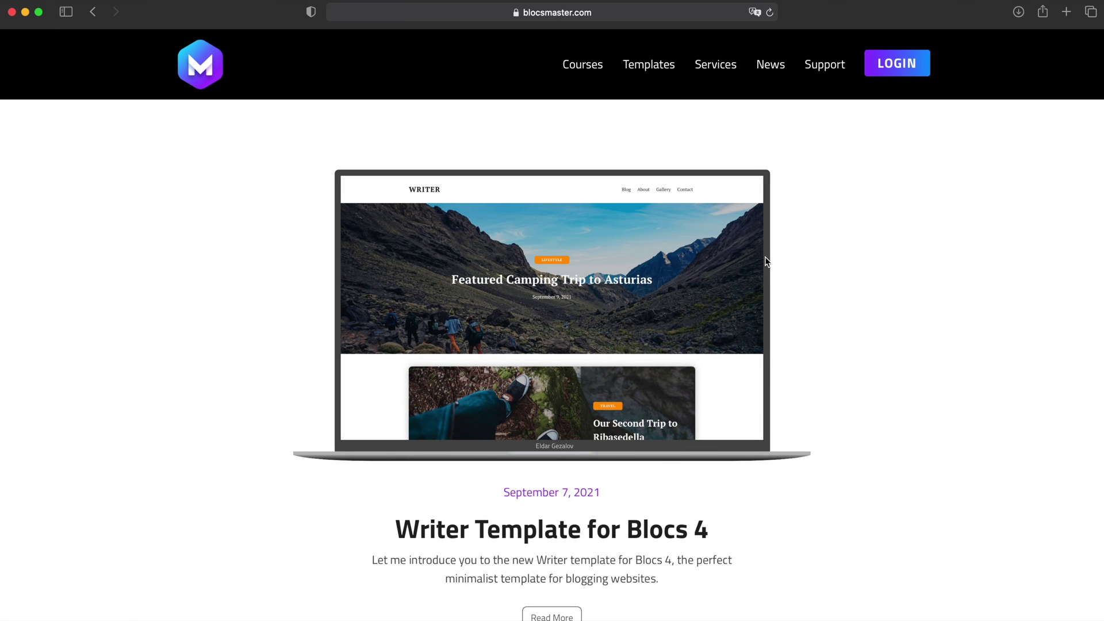
pyautogui.scroll(-12, 770, 265)
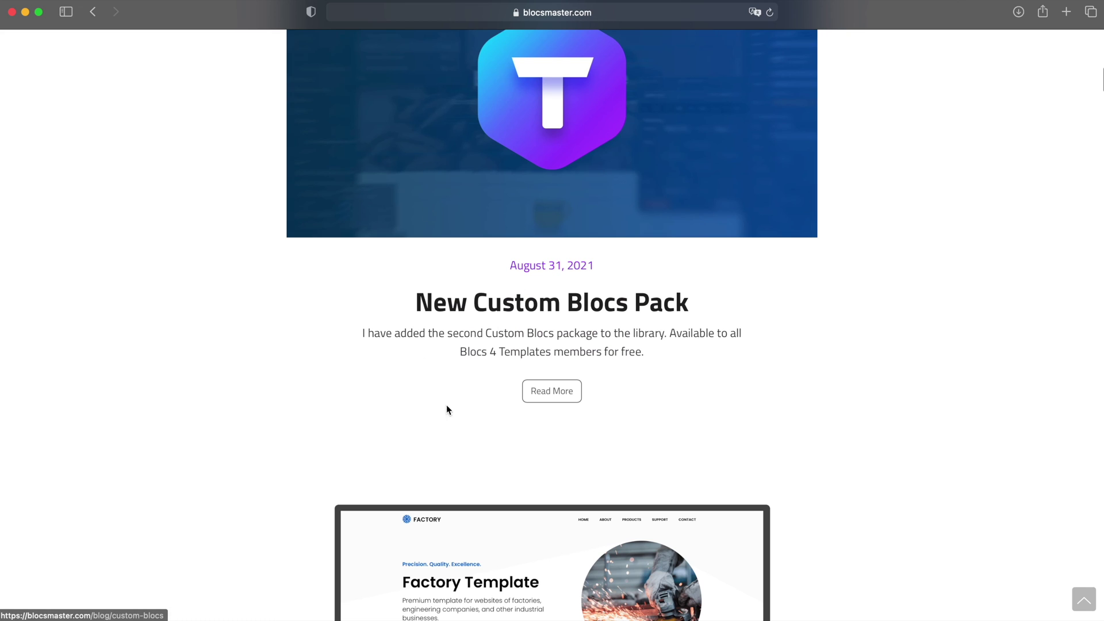
pyautogui.click(572, 299)
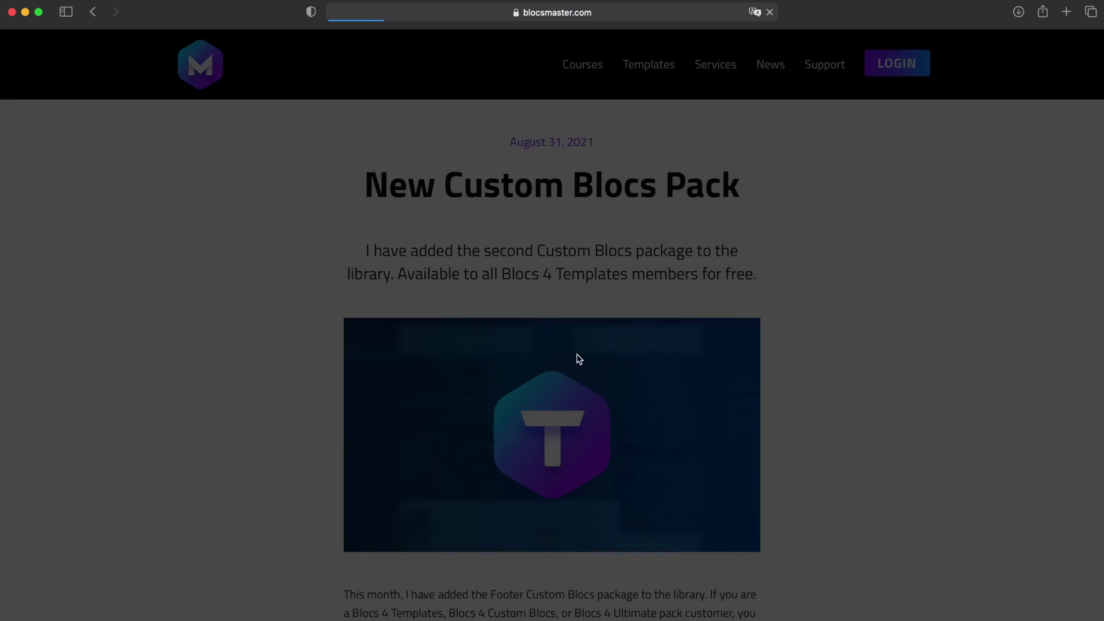
pyautogui.scroll(-15, 734, 326)
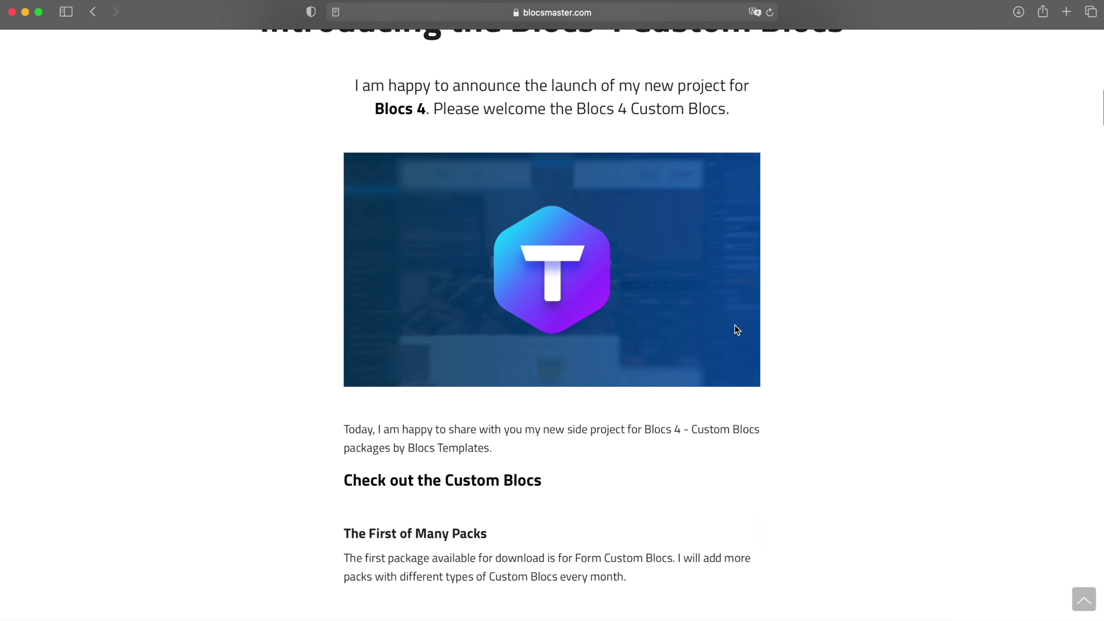
pyautogui.scroll(-5, 736, 326)
pyautogui.scroll(20, 736, 325)
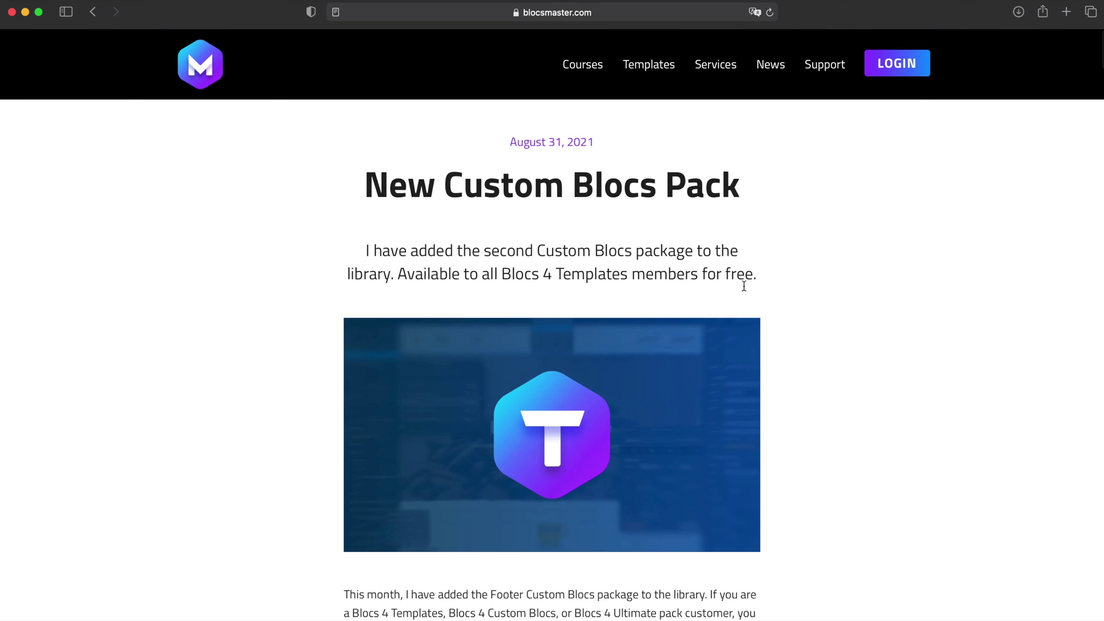
pyautogui.click(775, 72)
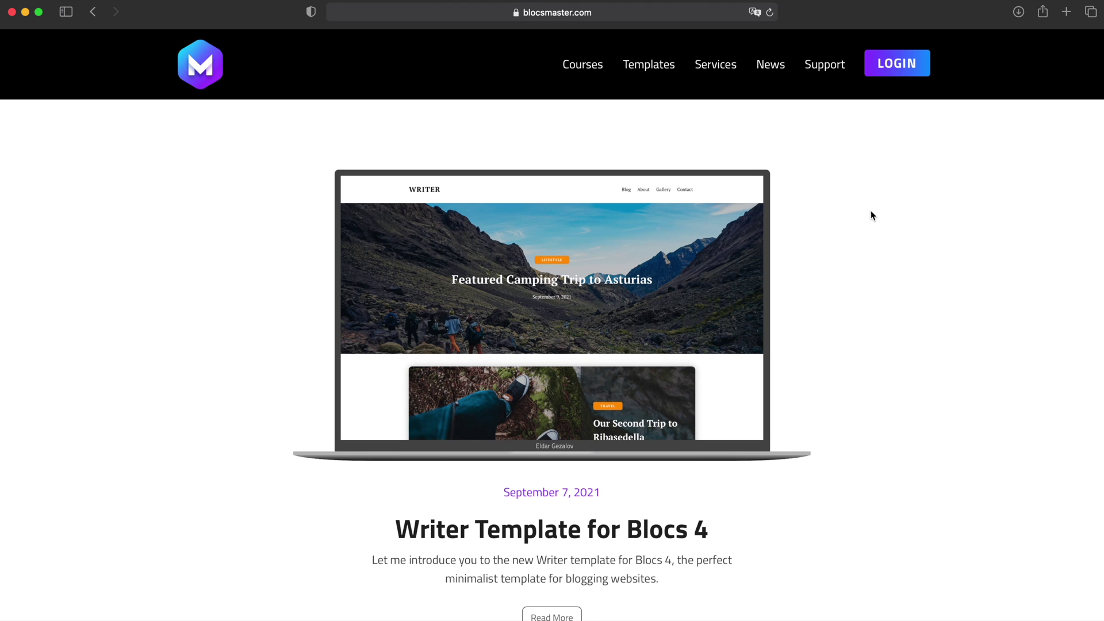
# - Scroll the blocsmaster.com News listing down and back up to the Writer Template for Blocs 4 post
pyautogui.scroll(-3, 747, 279)
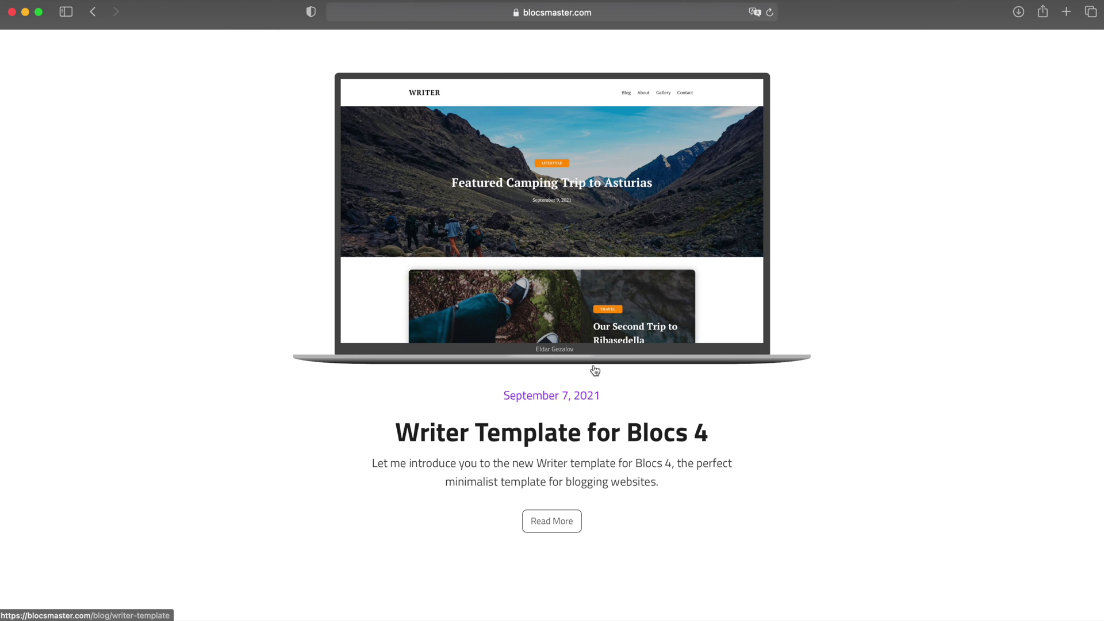
pyautogui.scroll(2, 596, 371)
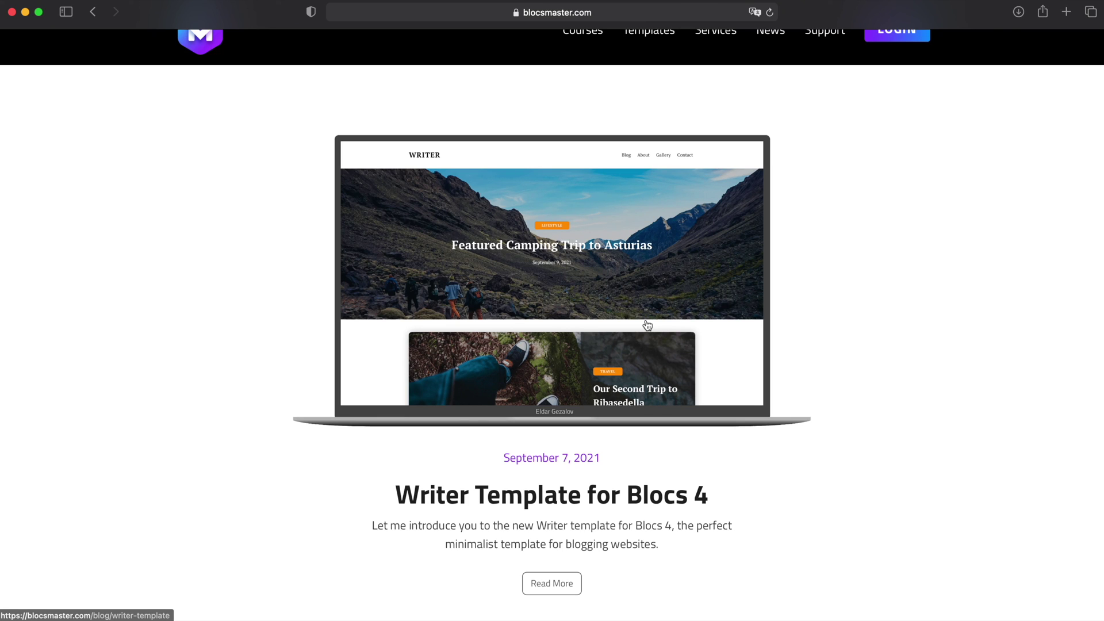
pyautogui.scroll(1, 647, 326)
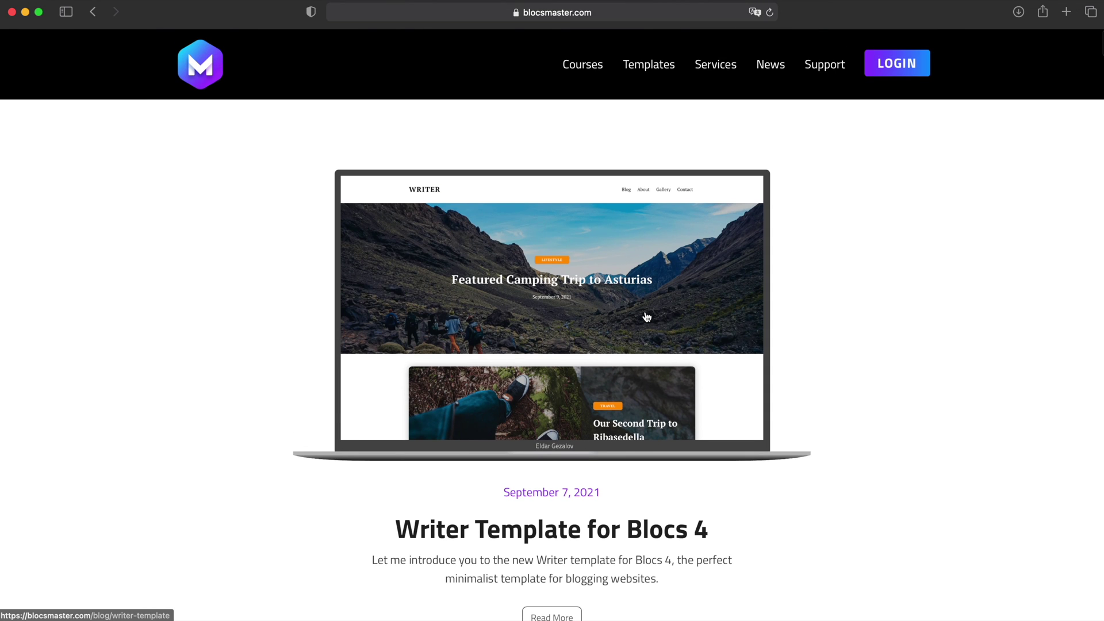